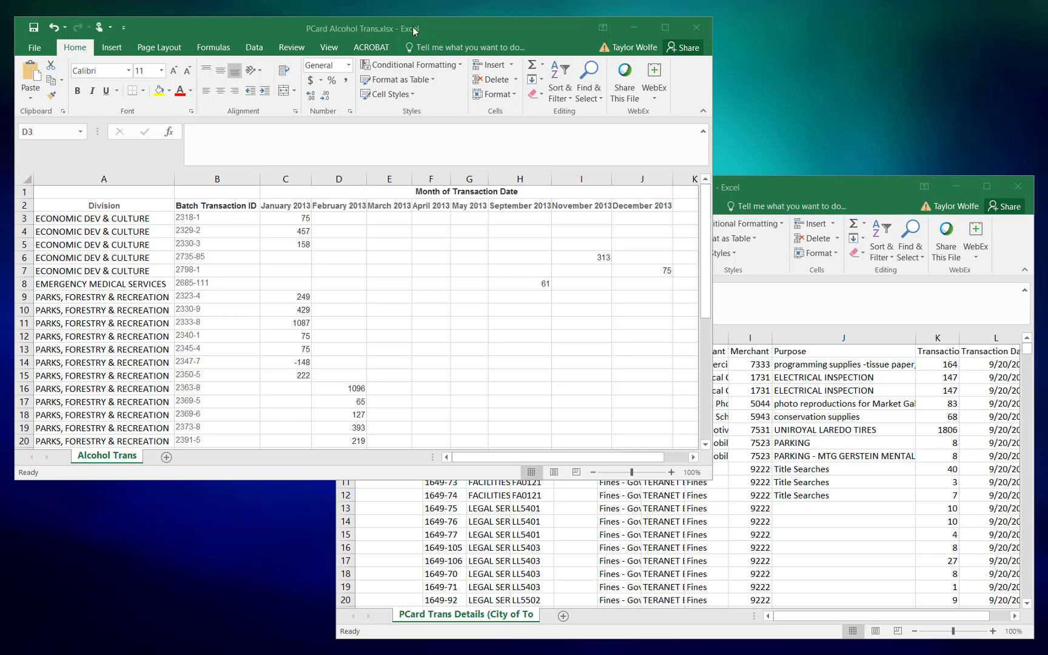
# - Scroll the PCard Alcohol Trans sheet, then bring the PCard Trans Details workbook in front of it
pyautogui.click(388, 34)
pyautogui.moveTo(486, 460); pyautogui.dragTo(552, 466)
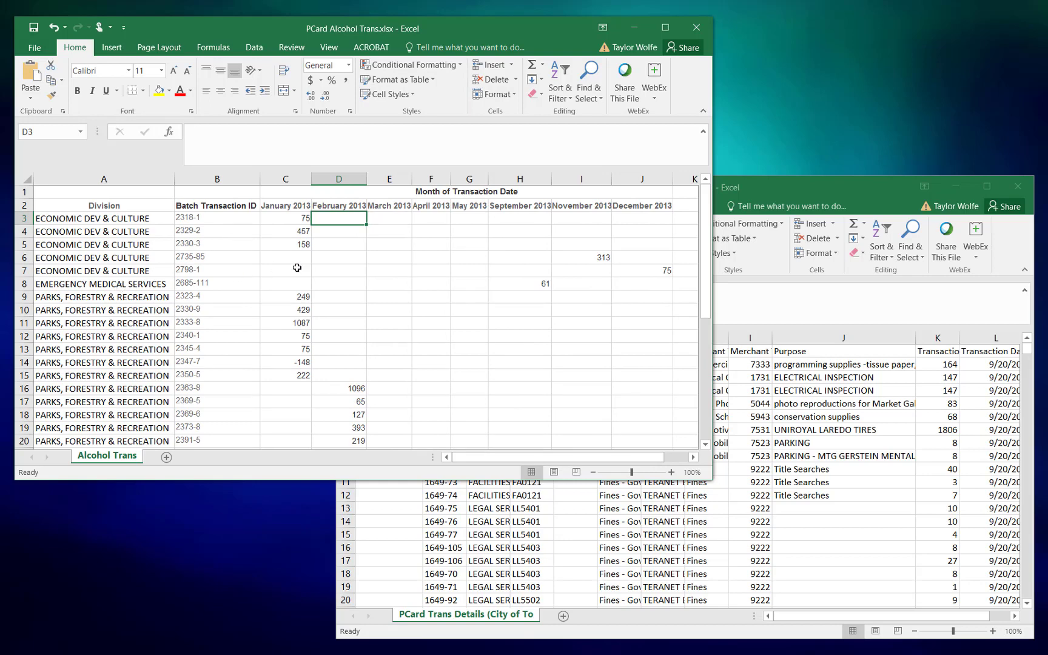
pyautogui.click(757, 187)
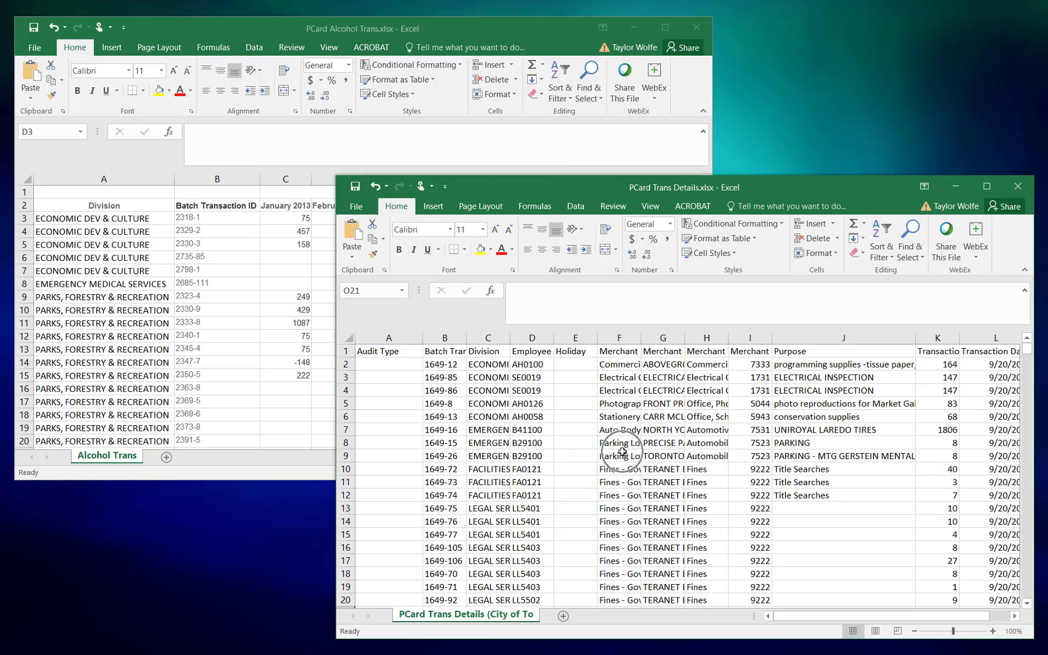
pyautogui.moveTo(848, 619); pyautogui.dragTo(868, 620)
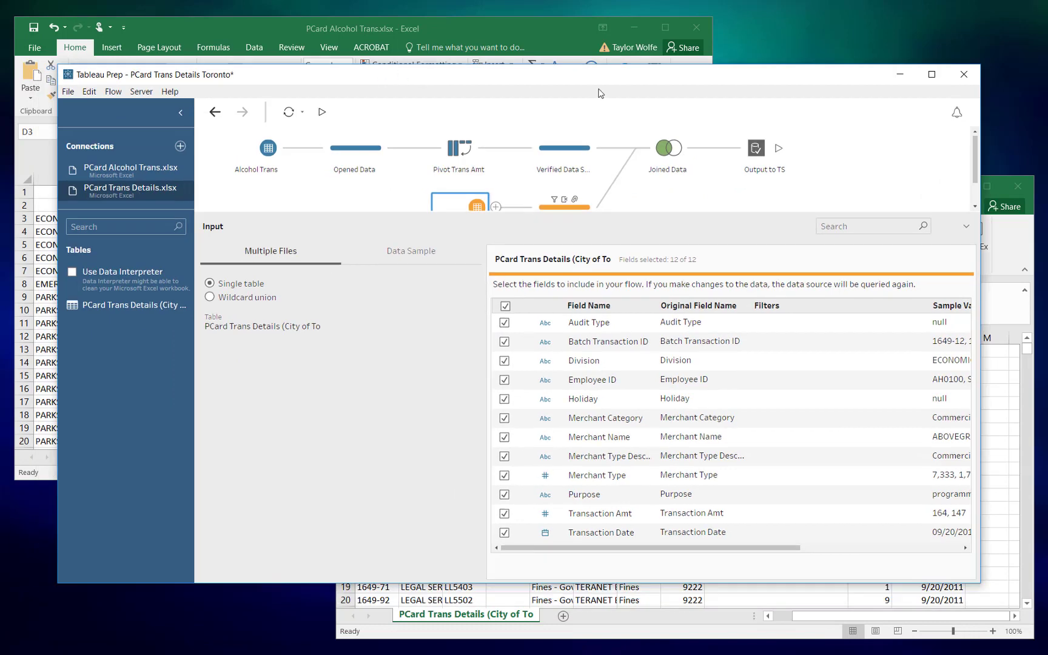
# - Maximize Tableau Prep and show the Alcohol Trans input's 10 included fields
pyautogui.click(932, 74)
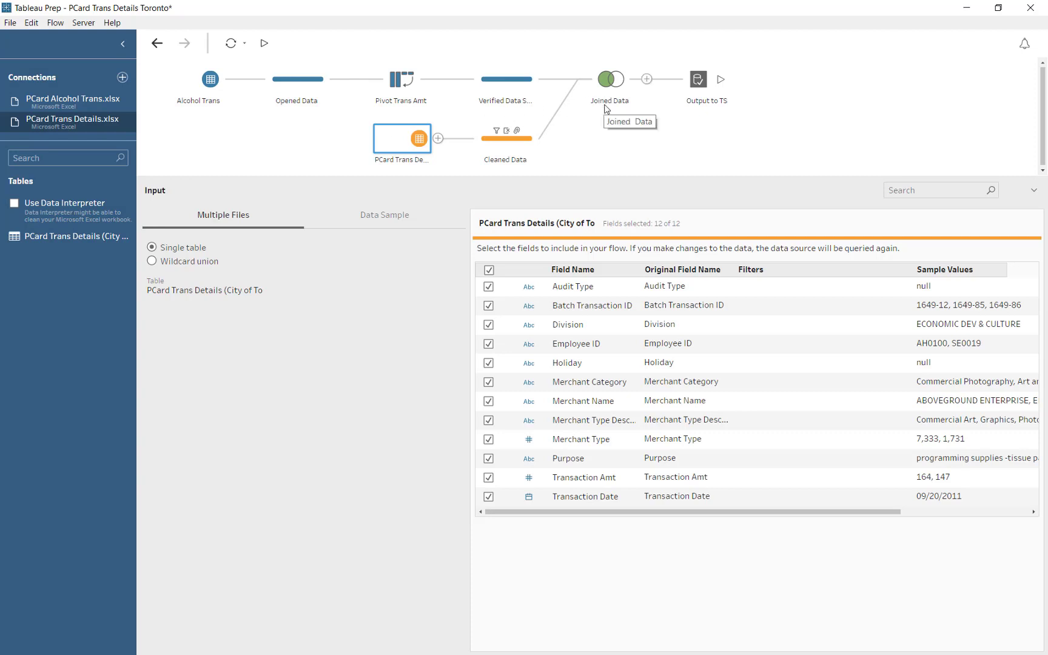
pyautogui.click(695, 93)
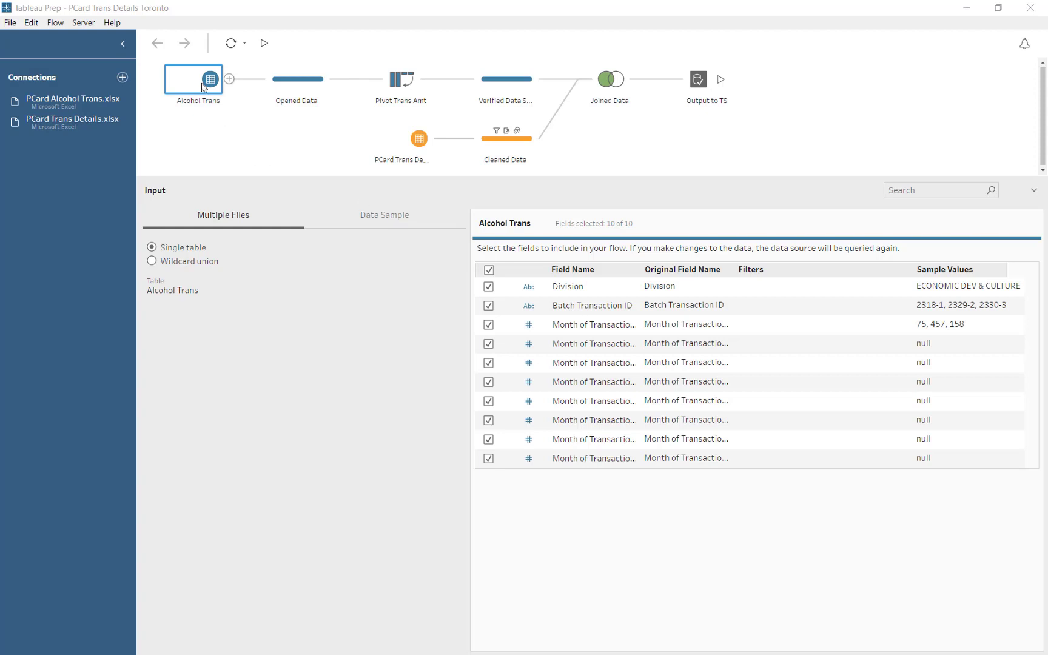
# - Check the PCard Alcohol Trans.xlsx Data Interpreter table, then profile the Opened Data step's 10 fields and 36 rows
pyautogui.click(381, 218)
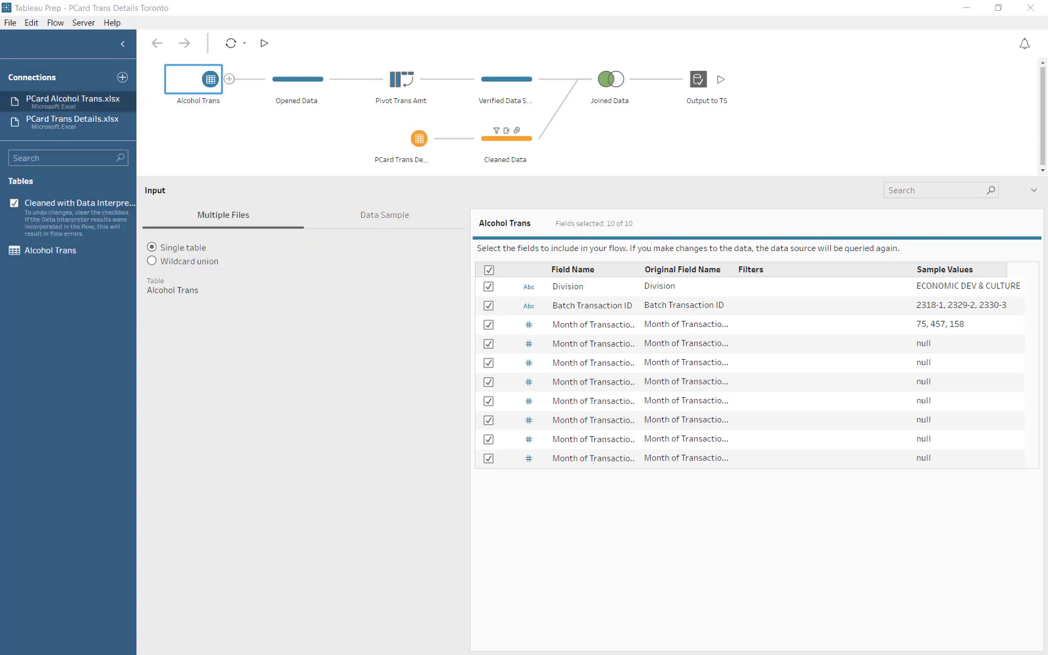
pyautogui.click(96, 217)
pyautogui.click(297, 78)
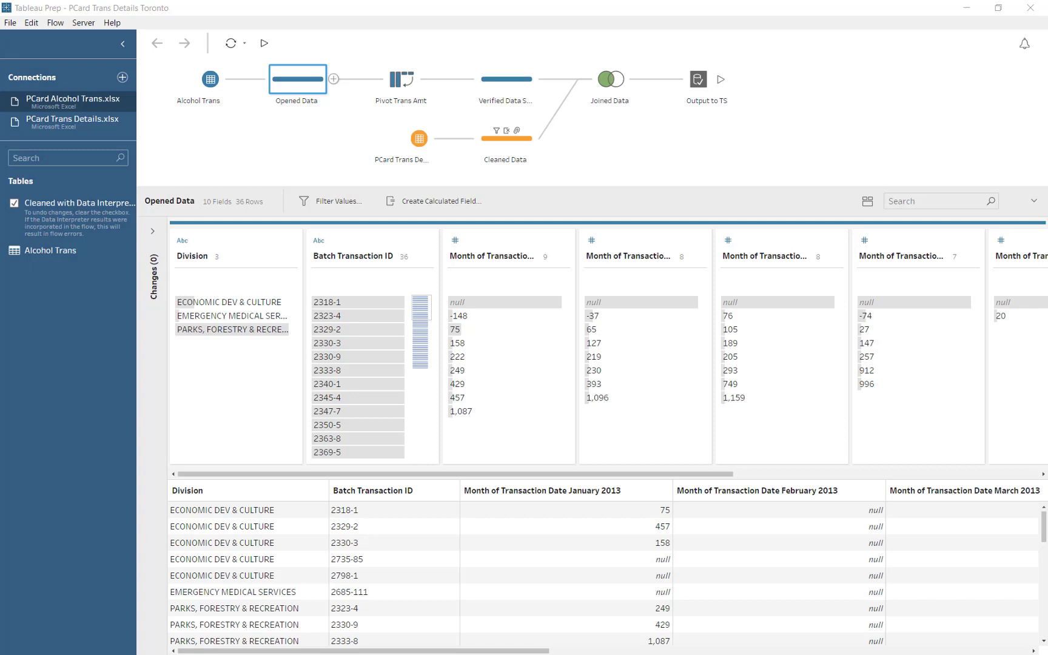
# - Inspect the -148 January amount, then show the Joined Data left join on Batch Transaction ID
pyautogui.click(476, 316)
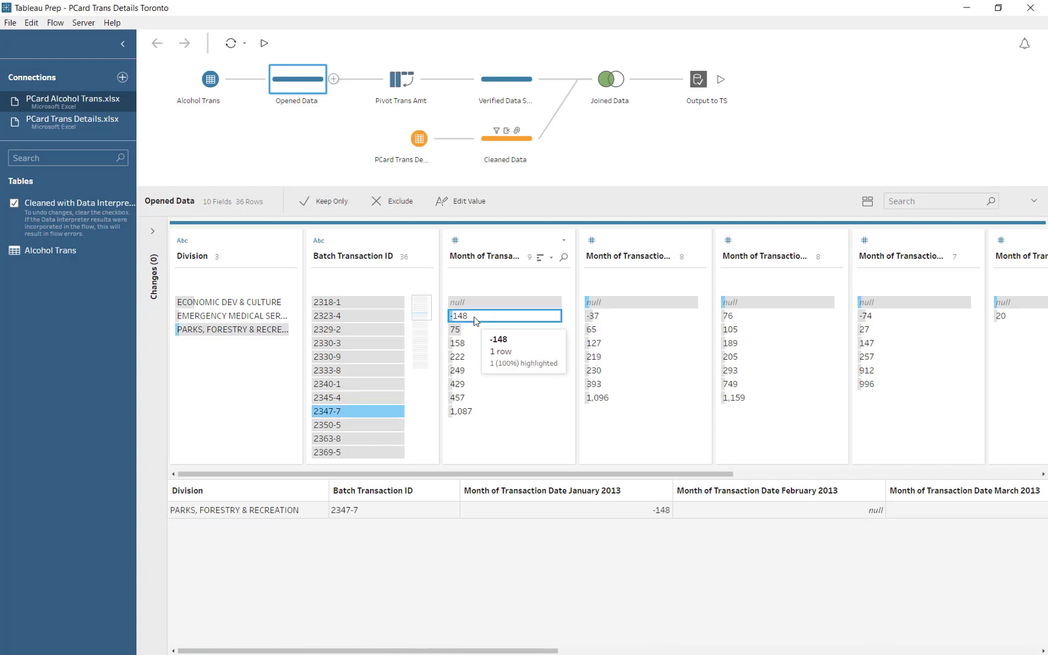
pyautogui.rightClick(475, 321)
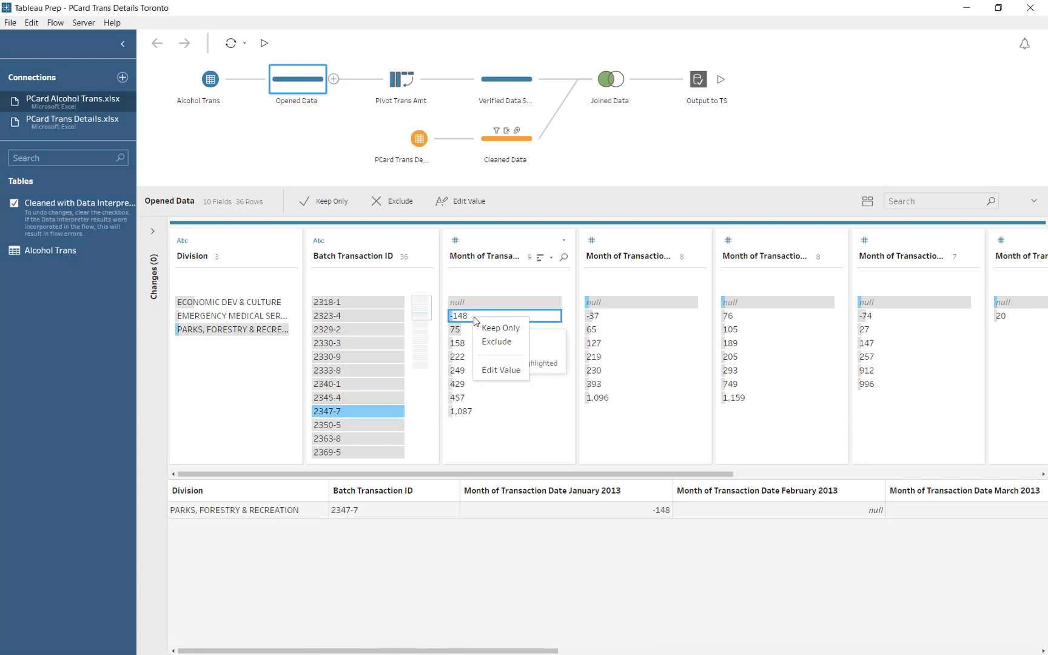
pyautogui.click(502, 370)
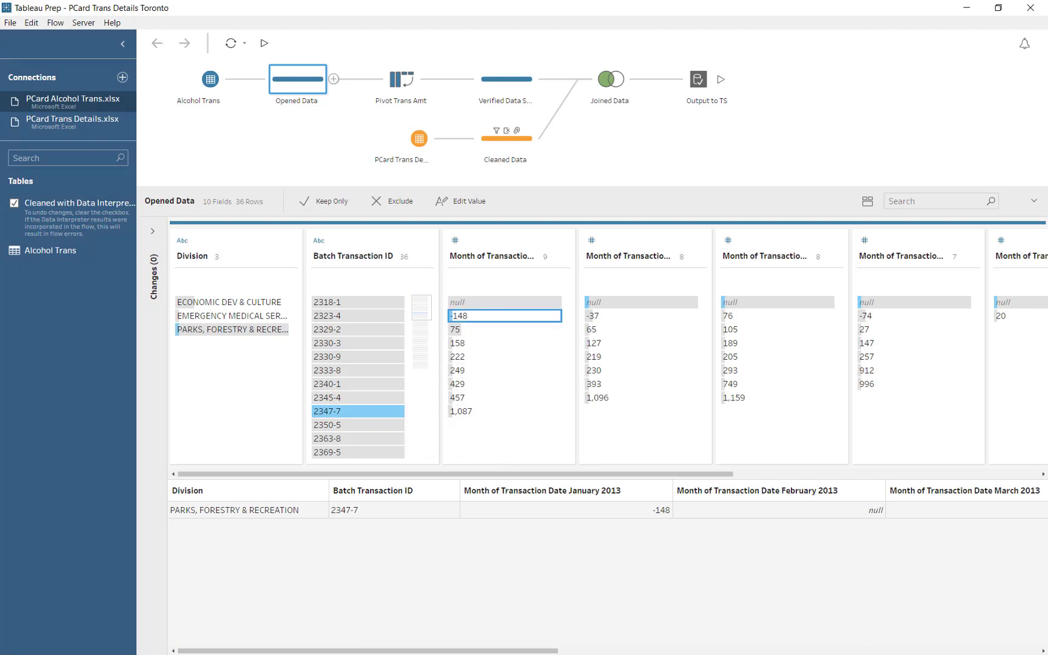
pyautogui.click(611, 85)
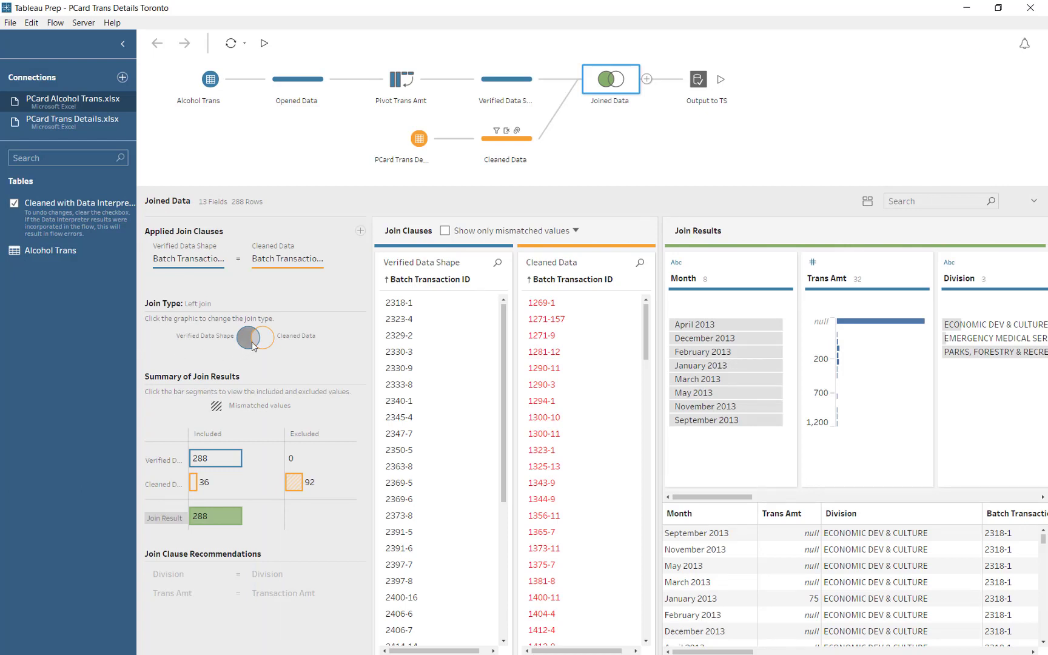
# - Try full outer, right, and unmatched-only join types on the Joined Data step
pyautogui.click(267, 342)
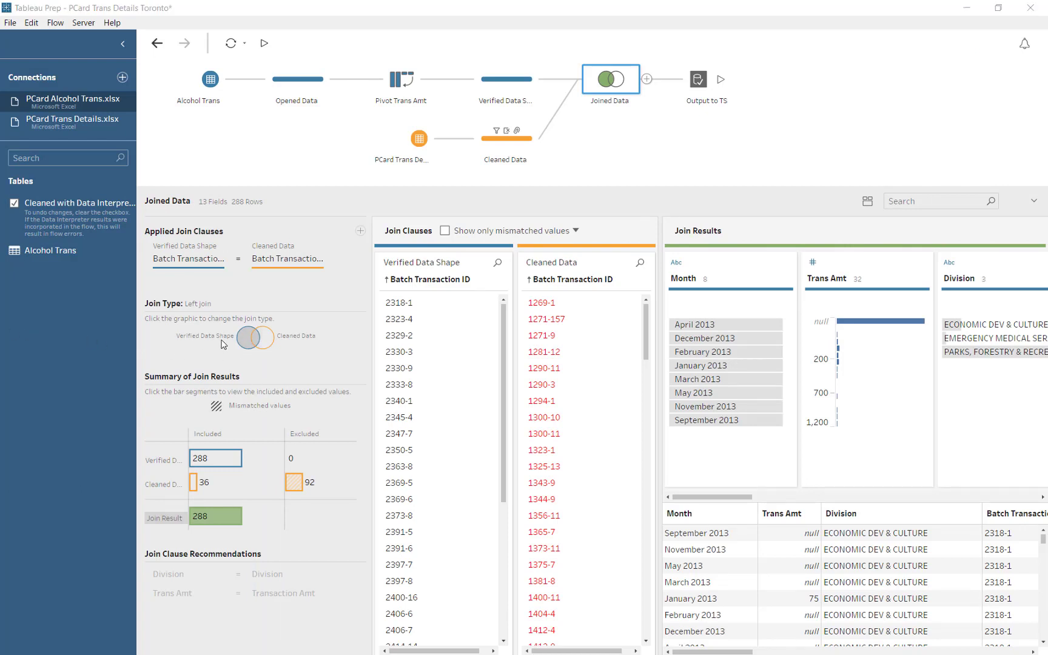
pyautogui.click(268, 347)
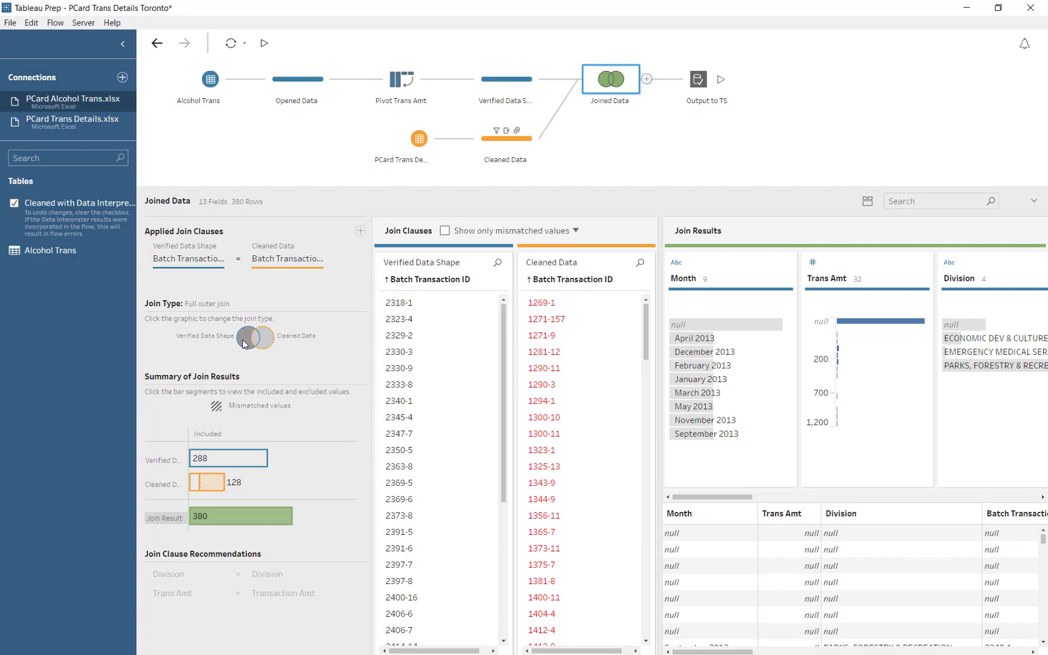
pyautogui.click(243, 344)
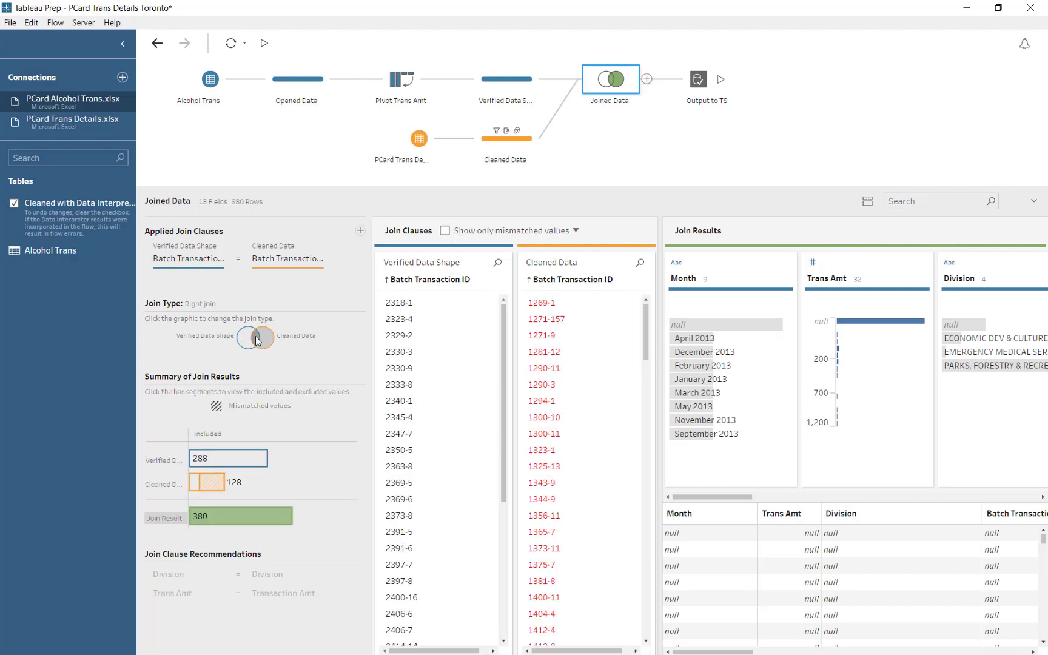
pyautogui.click(256, 340)
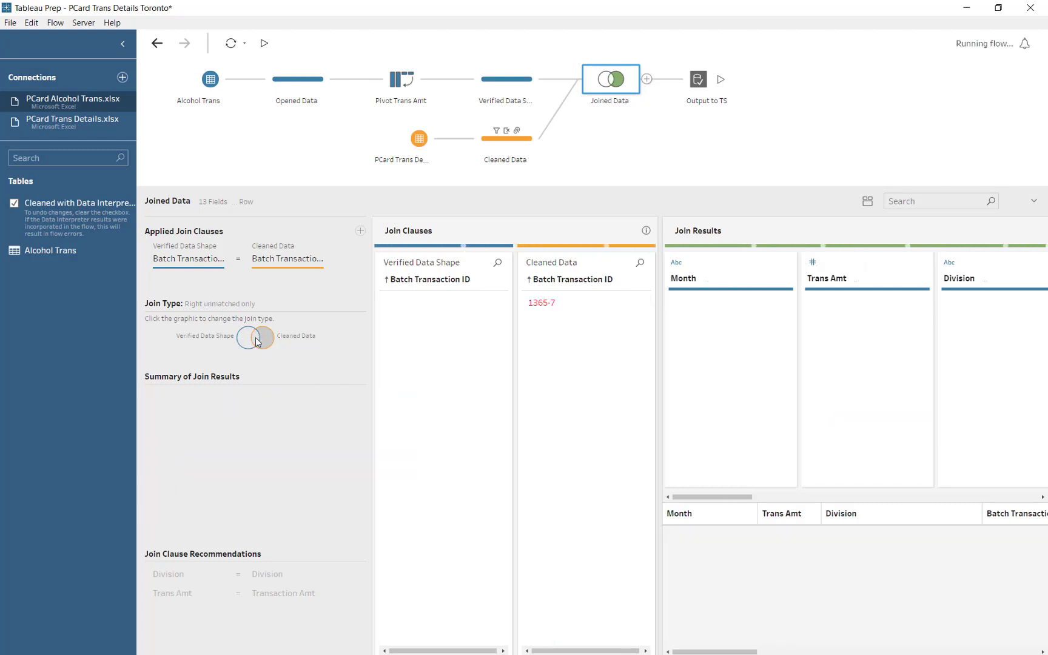
pyautogui.click(245, 343)
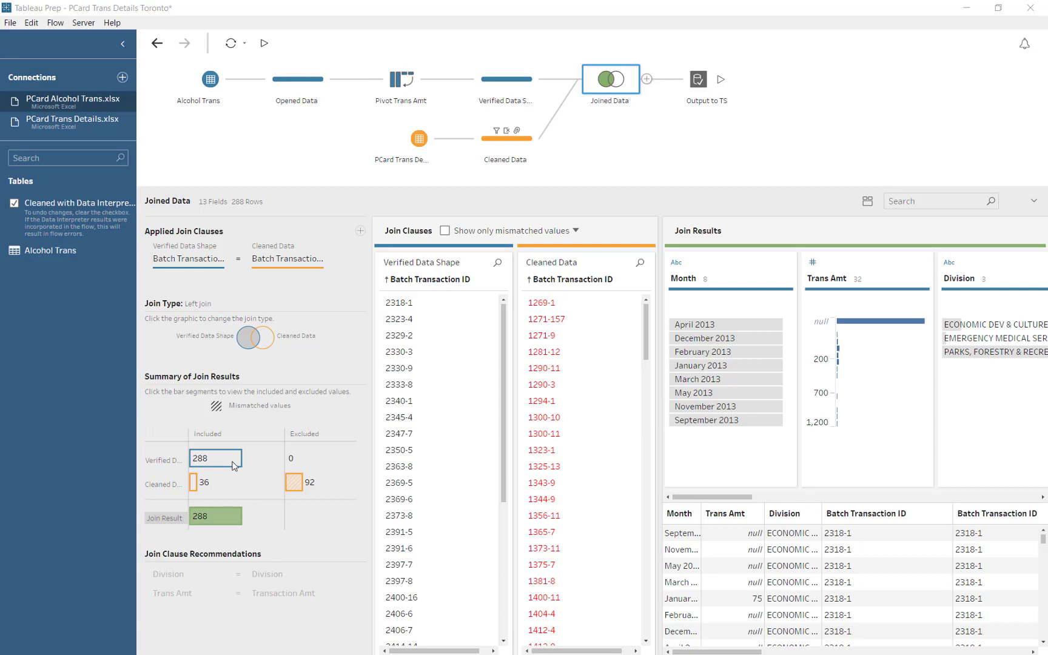
# - Inspect matched rows in the join summary bars, then display the Cleaned Data step's profile
pyautogui.moveTo(234, 465)
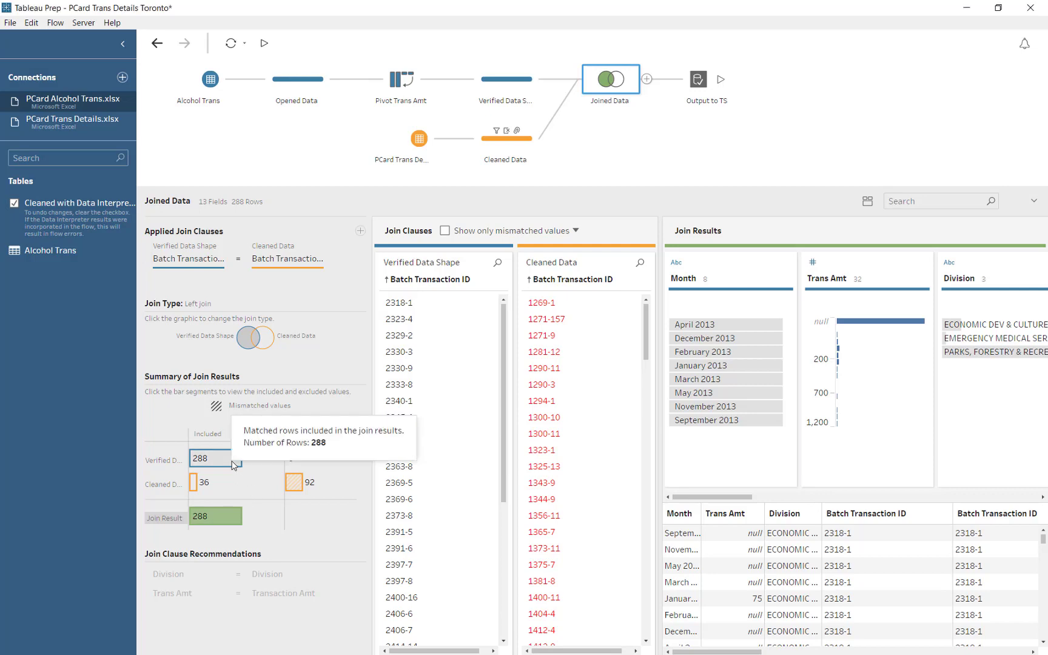
pyautogui.click(233, 466)
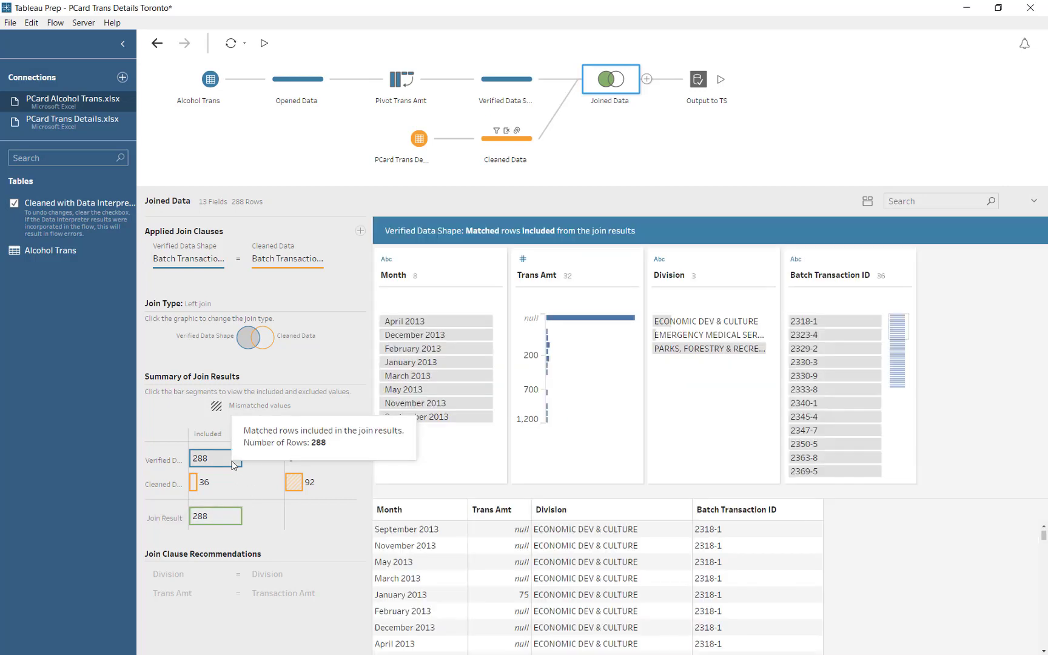
pyautogui.keyDown('ctrl'); pyautogui.click(194, 489); pyautogui.keyUp('ctrl')
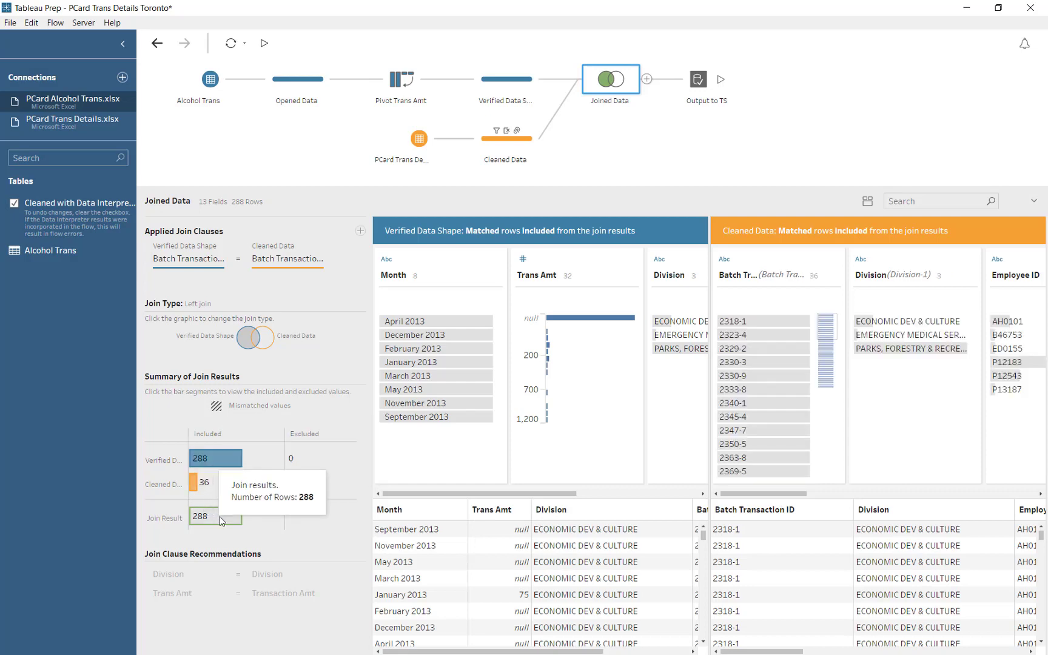
pyautogui.click(220, 516)
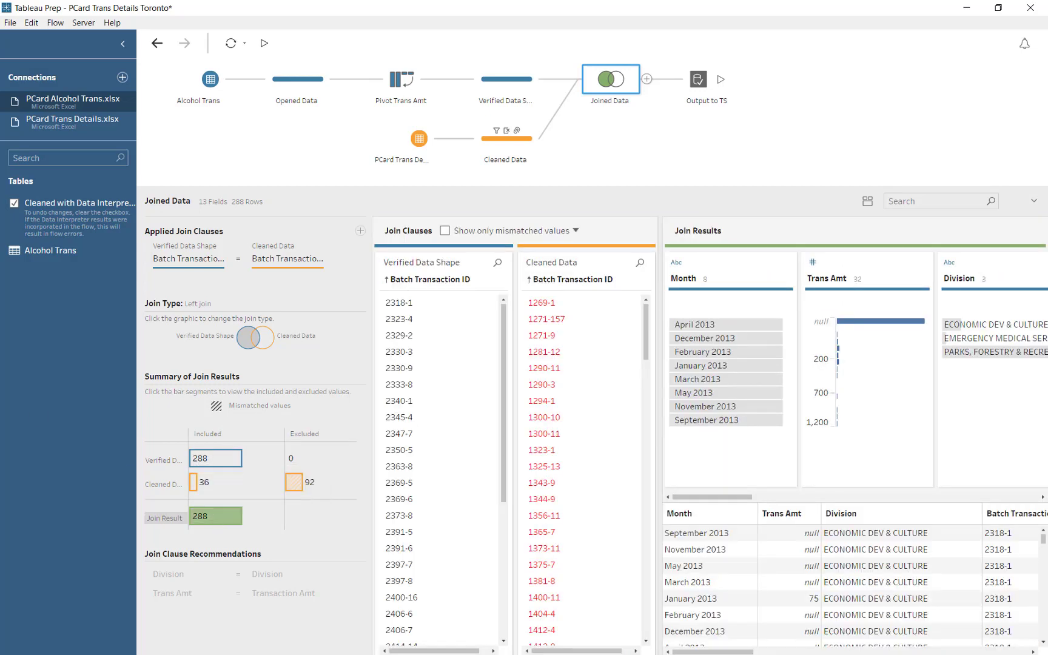
pyautogui.click(507, 139)
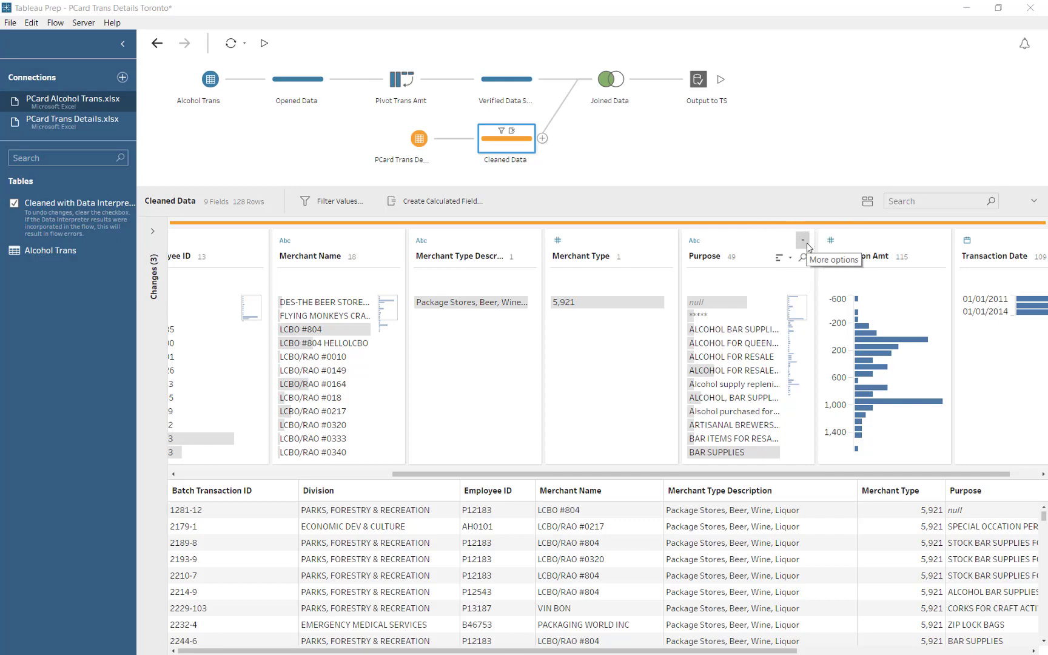
# - Group Purpose values by pronunciation, reducing 49 to 26, checking the ALCOHOL FOR RESALE AT BAR group
pyautogui.click(808, 247)
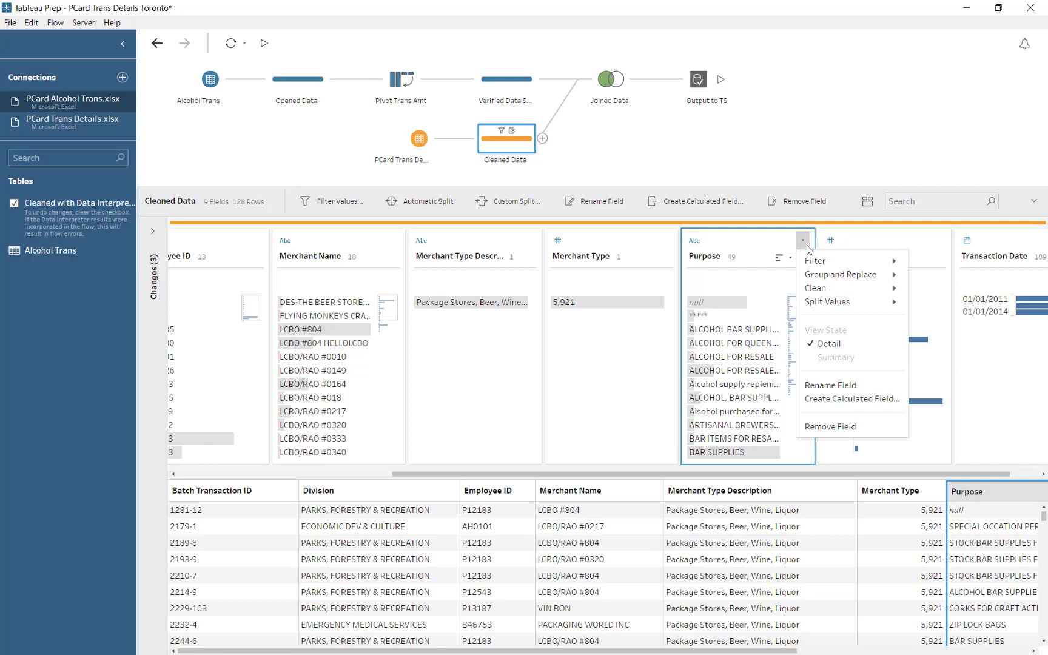
pyautogui.moveTo(817, 277)
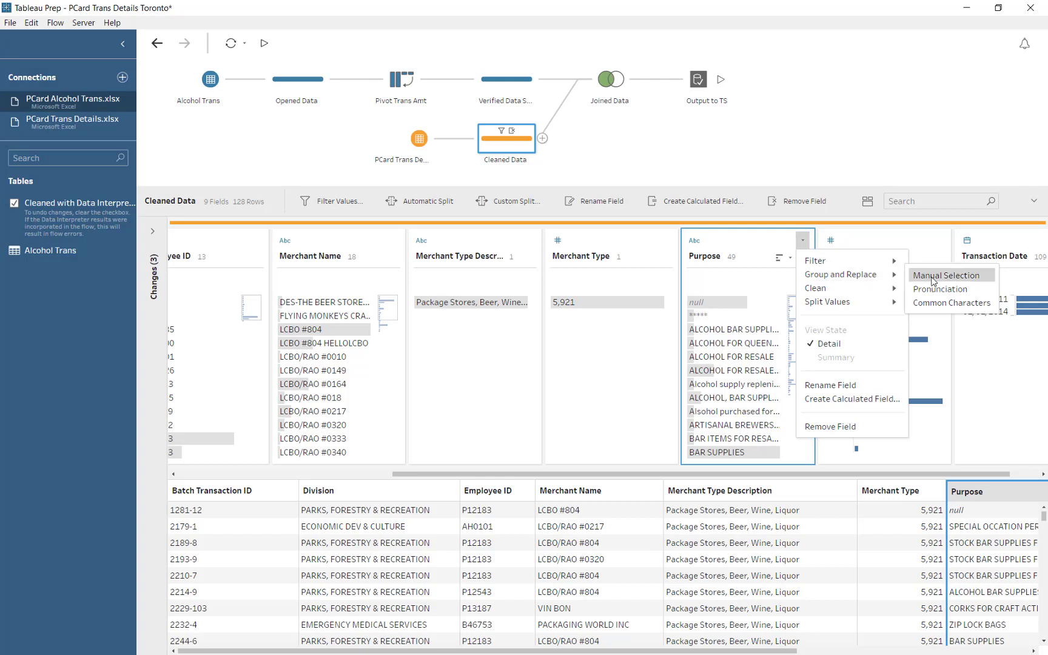
pyautogui.click(989, 295)
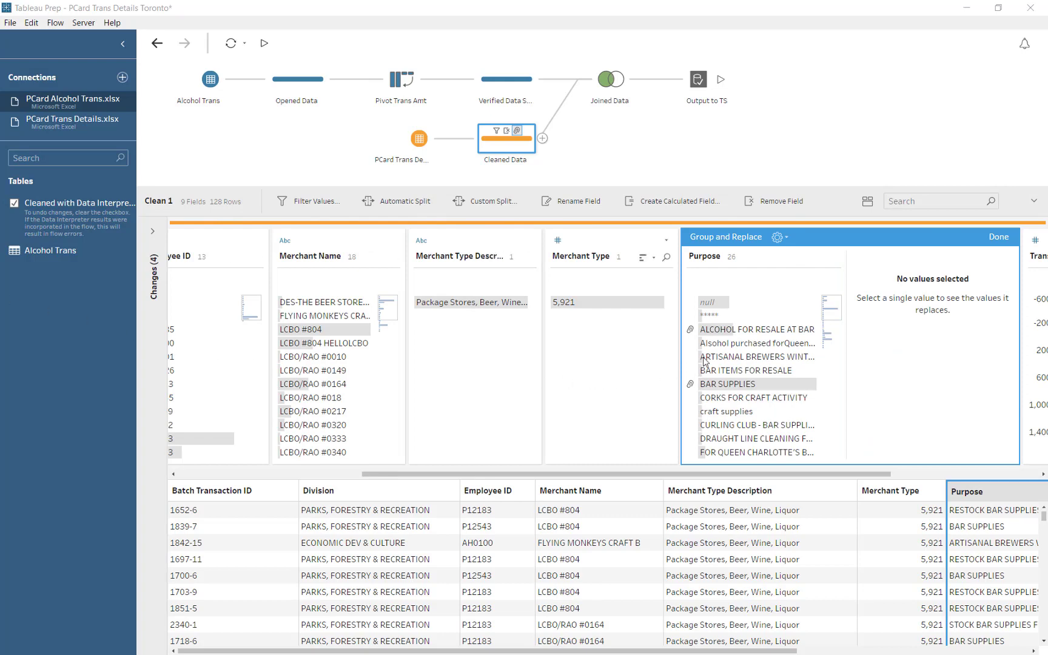
pyautogui.click(757, 331)
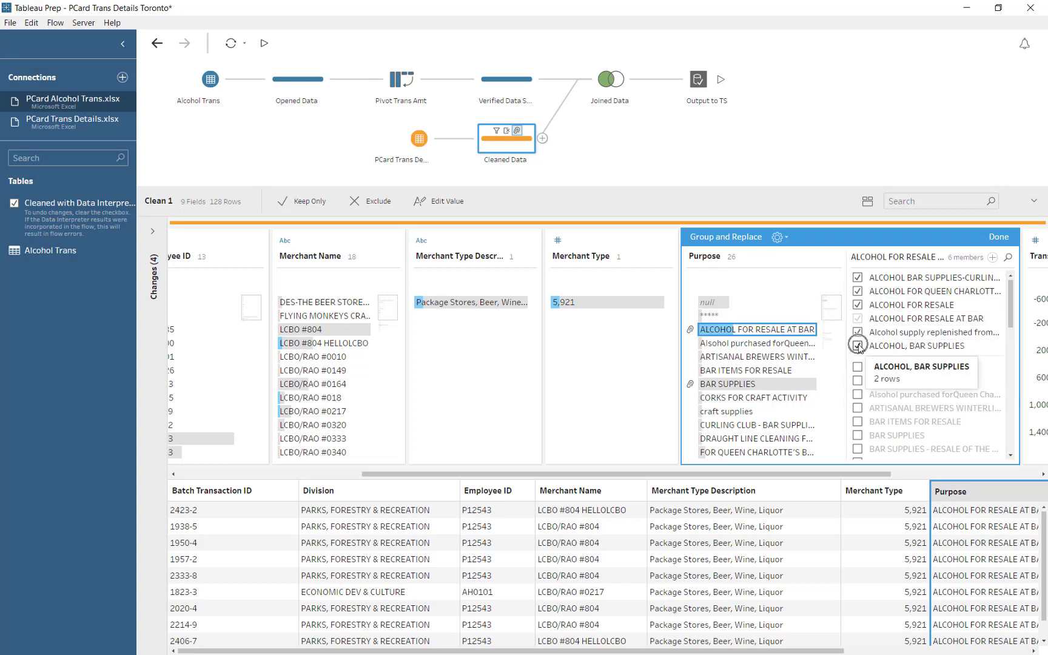
pyautogui.click(1000, 237)
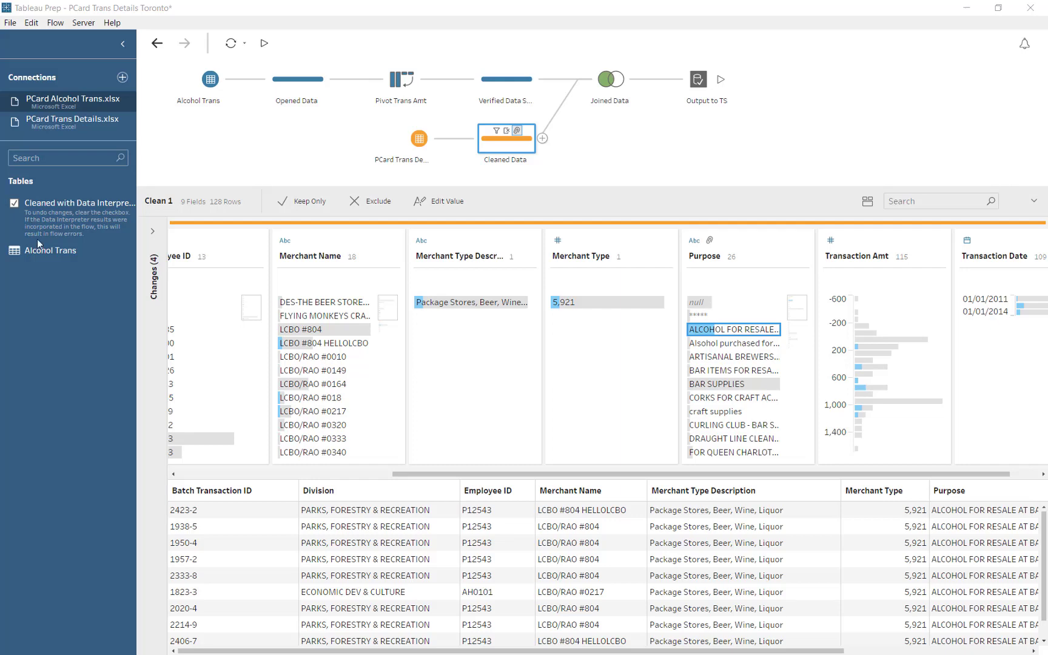
pyautogui.click(124, 78)
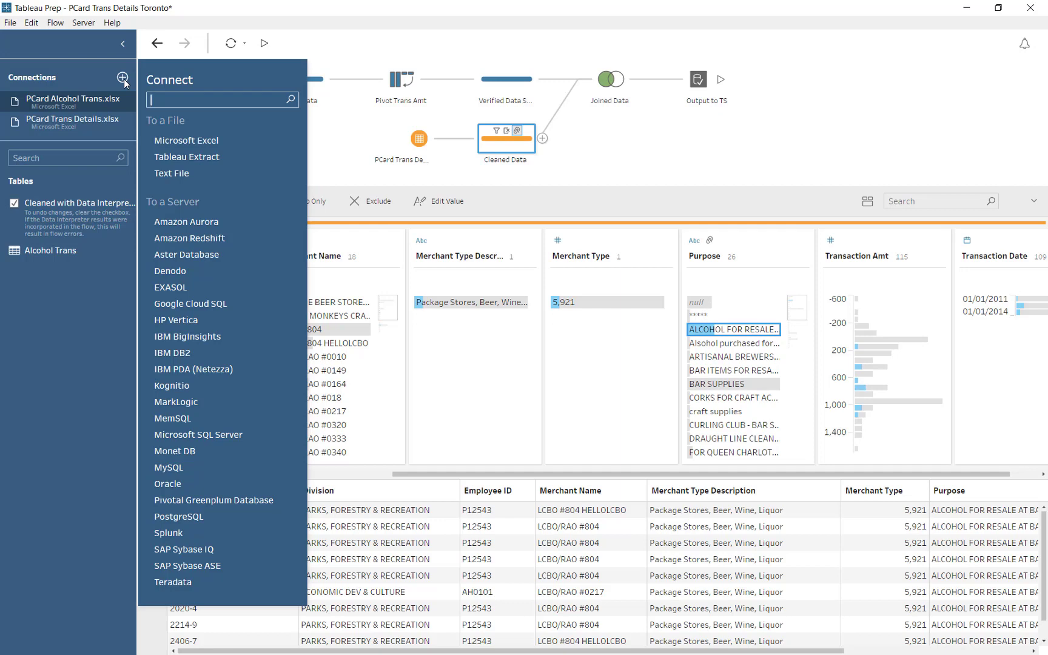
pyautogui.press('Escape')
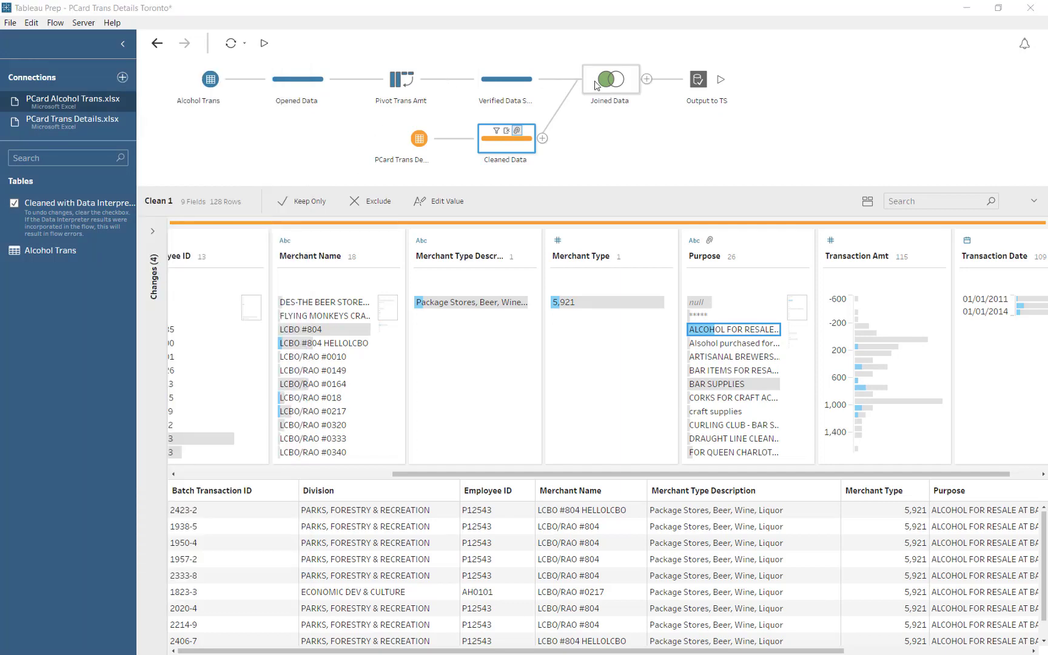
# - Preview Verified Data Shape in Tableau Desktop, then show the Cleaned Data step's list of changes
pyautogui.rightClick(515, 88)
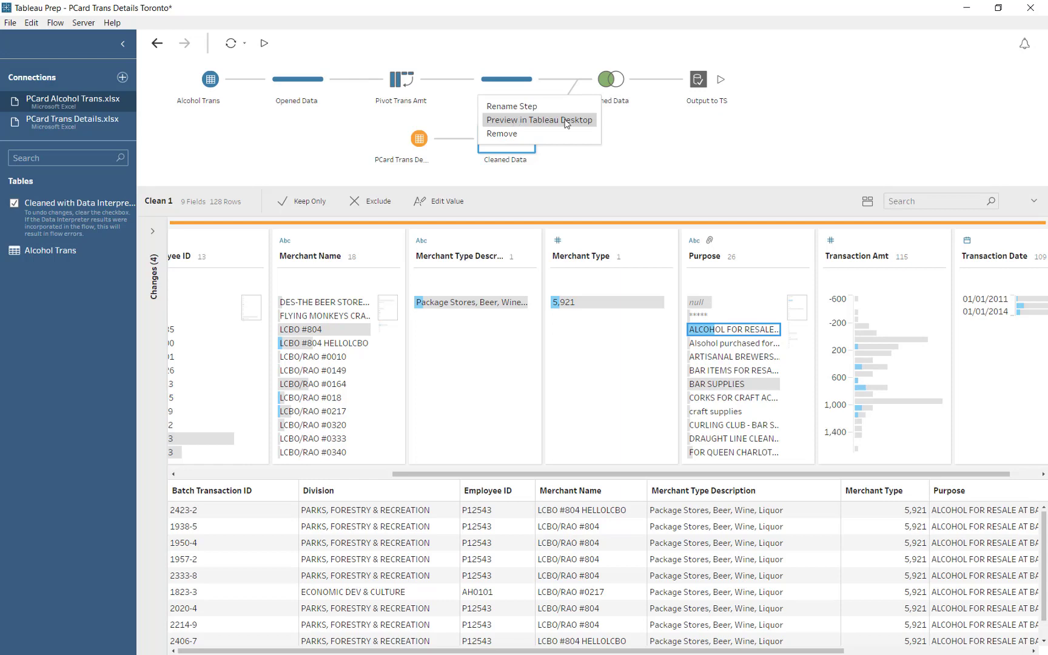
pyautogui.click(340, 134)
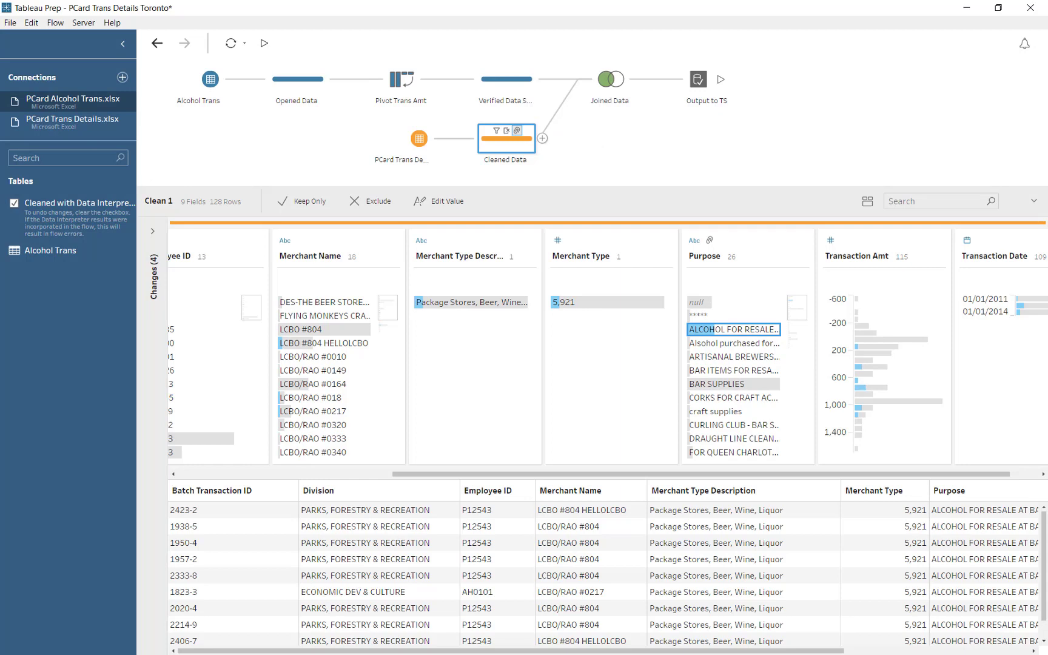
pyautogui.click(212, 491)
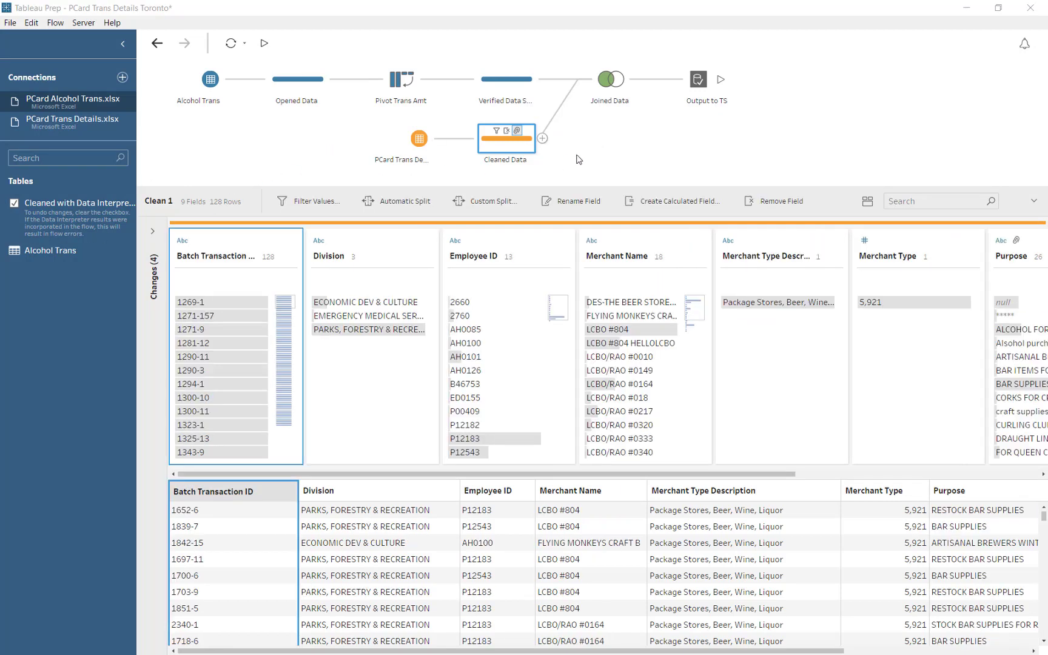
pyautogui.moveTo(506, 131)
pyautogui.click(153, 231)
# - Review the Cleaned Data changes, then show the Output to TS settings publishing Alcohol PCard 2013
pyautogui.click(154, 232)
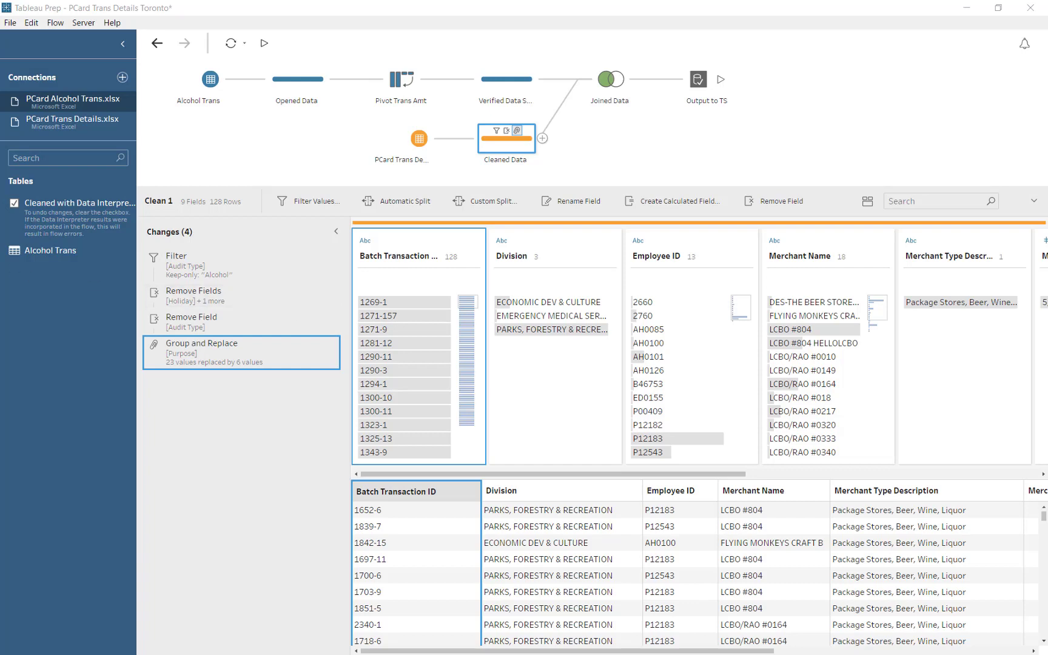
pyautogui.click(336, 231)
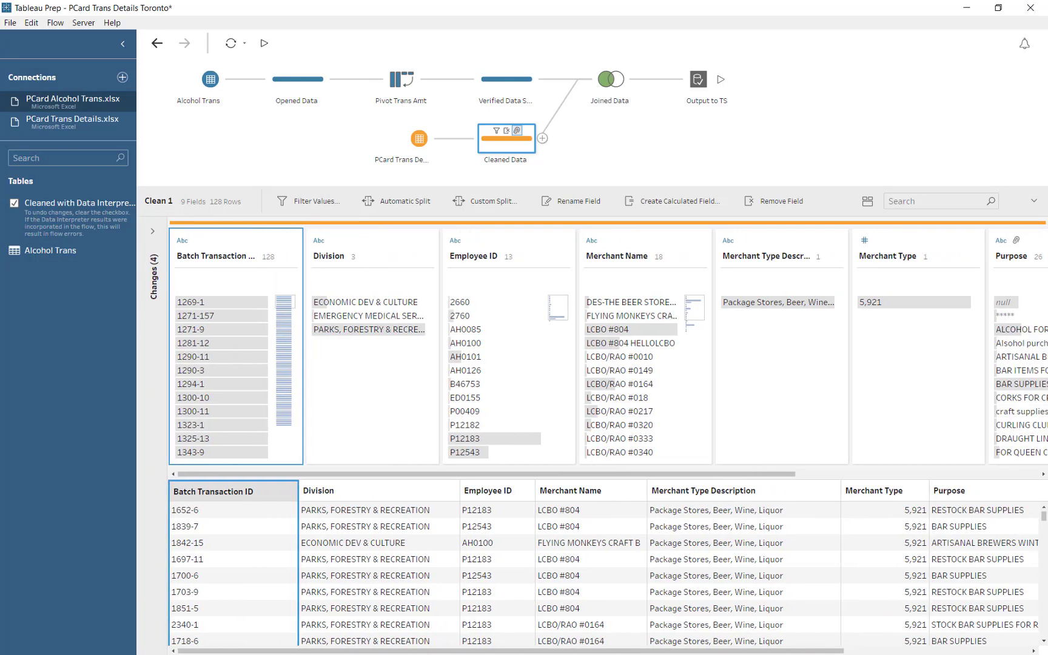
pyautogui.click(698, 79)
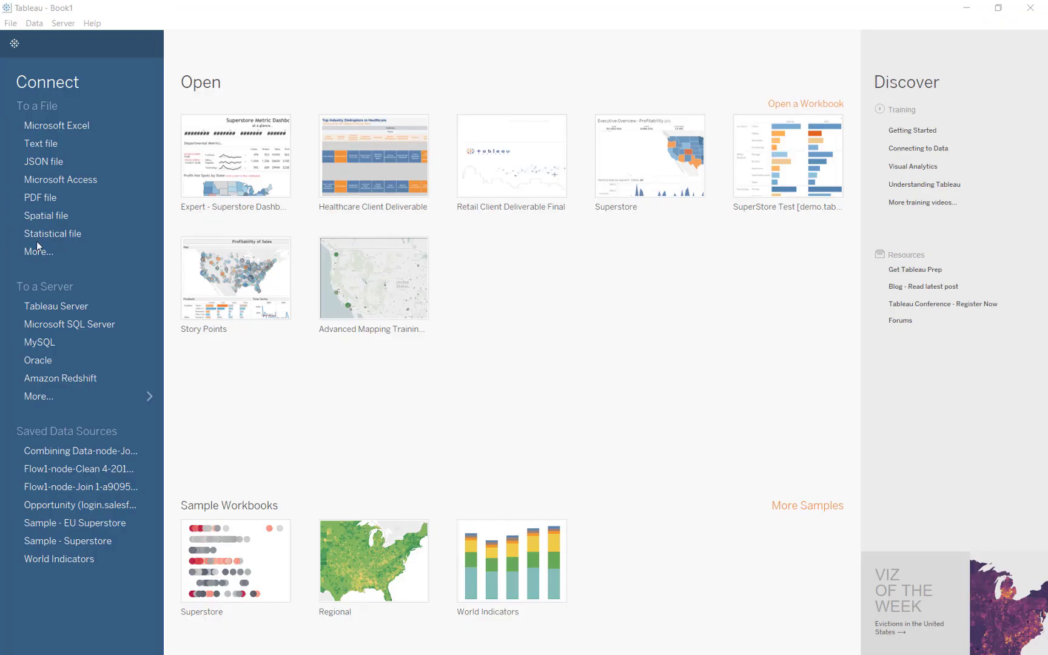
# - Sign in to Tableau Server at localhost:8000, pick the Embed site, and connect to Alcohol PCard
pyautogui.click(70, 307)
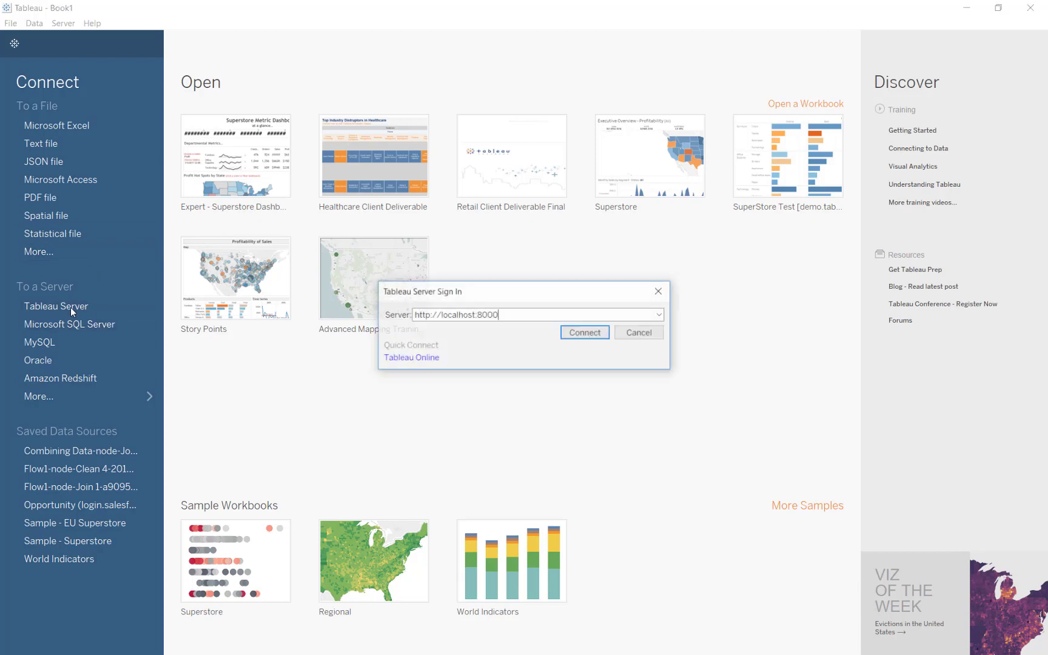
pyautogui.click(580, 334)
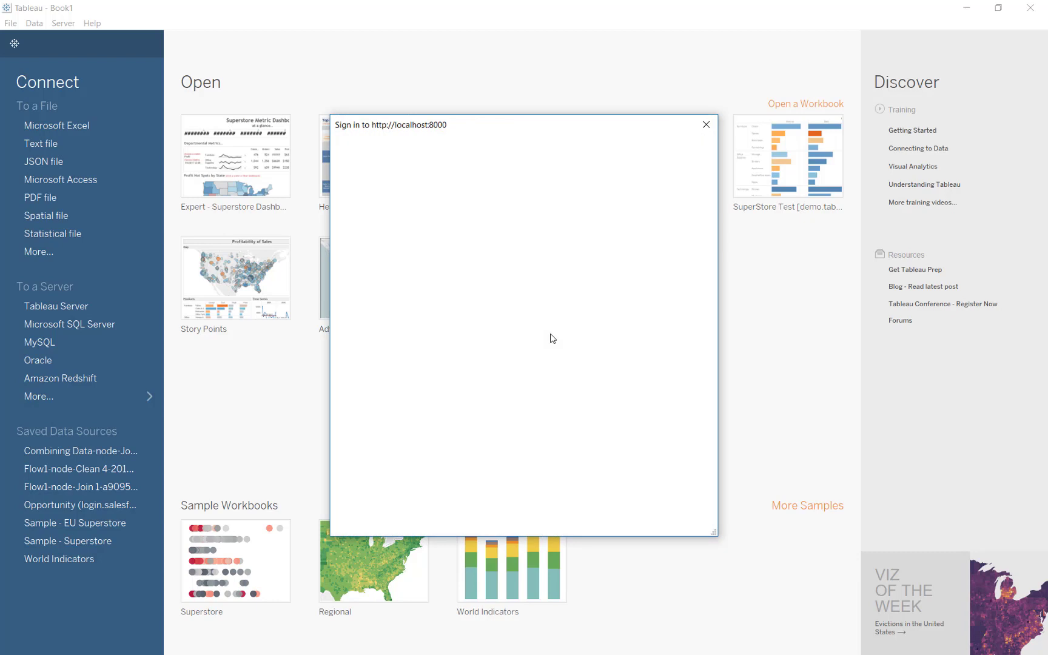
pyautogui.write('admin')
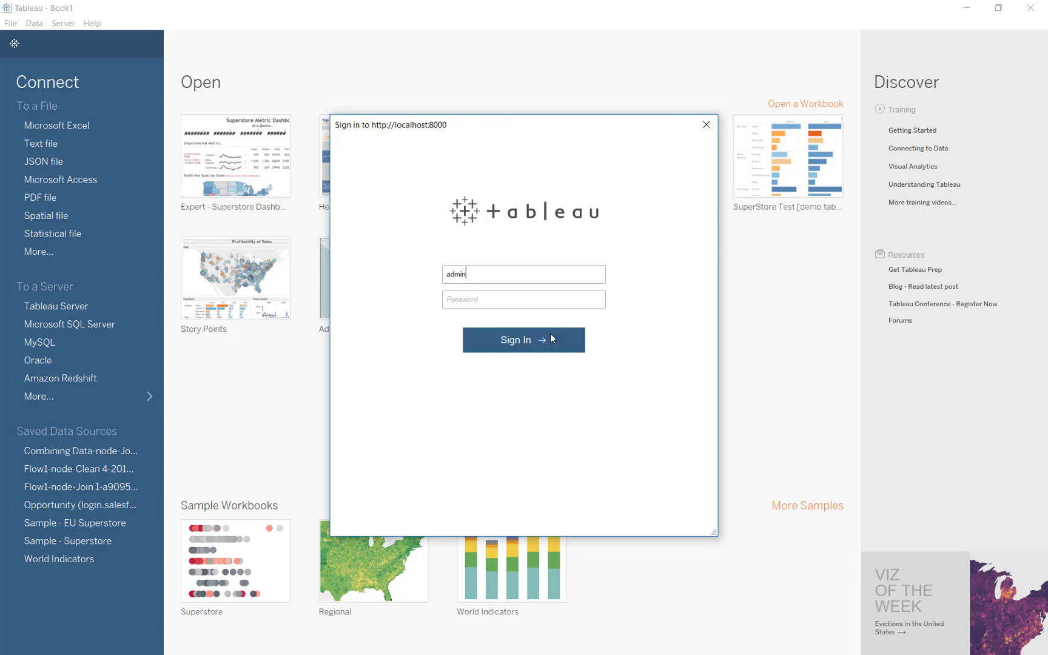
pyautogui.press('Tab')
pyautogui.write('admin')
pyautogui.click(551, 335)
pyautogui.click(491, 337)
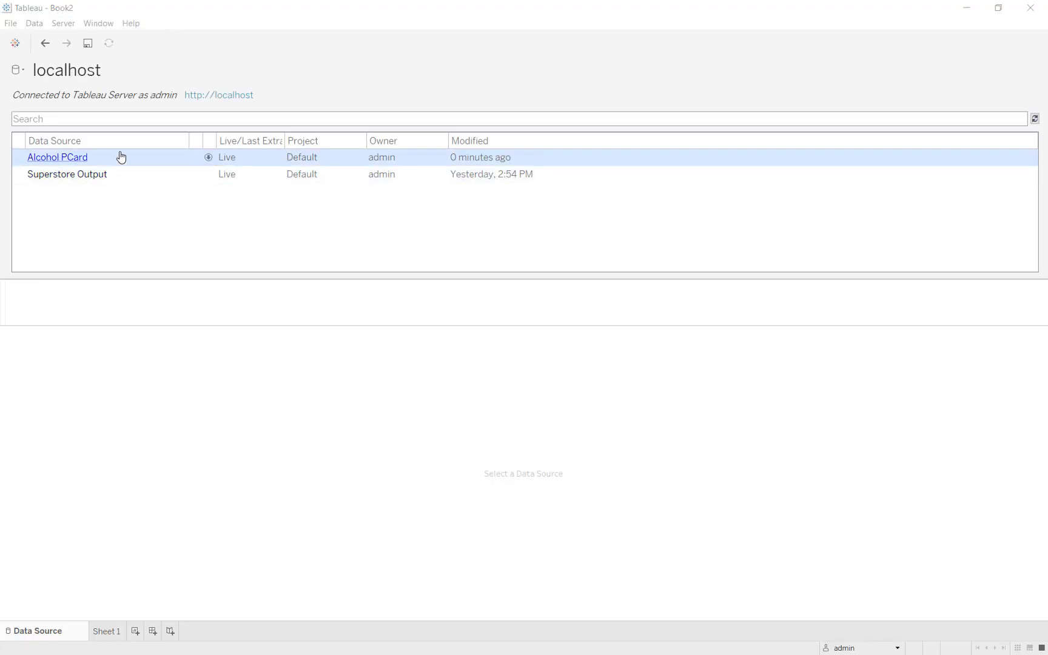
pyautogui.click(60, 161)
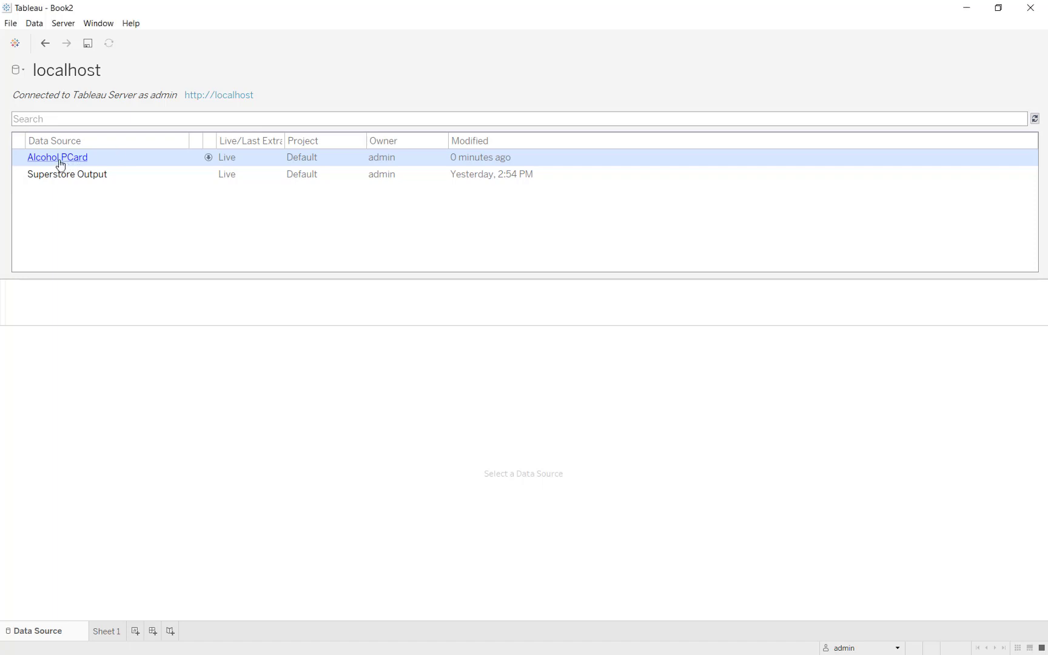
# - On Sheet 1, chart SUM(Trans Amt) by Merchant Name, sorted descending
pyautogui.click(115, 633)
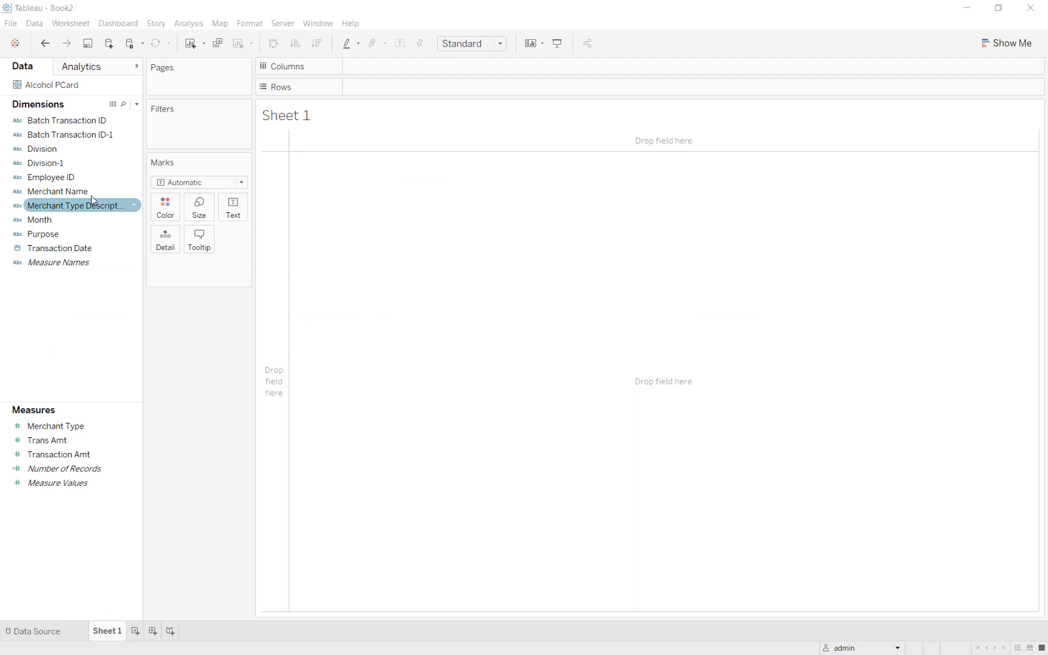
pyautogui.moveTo(91, 191); pyautogui.dragTo(397, 88)
pyautogui.moveTo(91, 440)
pyautogui.mouseDown()
pyautogui.moveTo(133, 426)
pyautogui.moveTo(431, 66)
pyautogui.mouseUp()
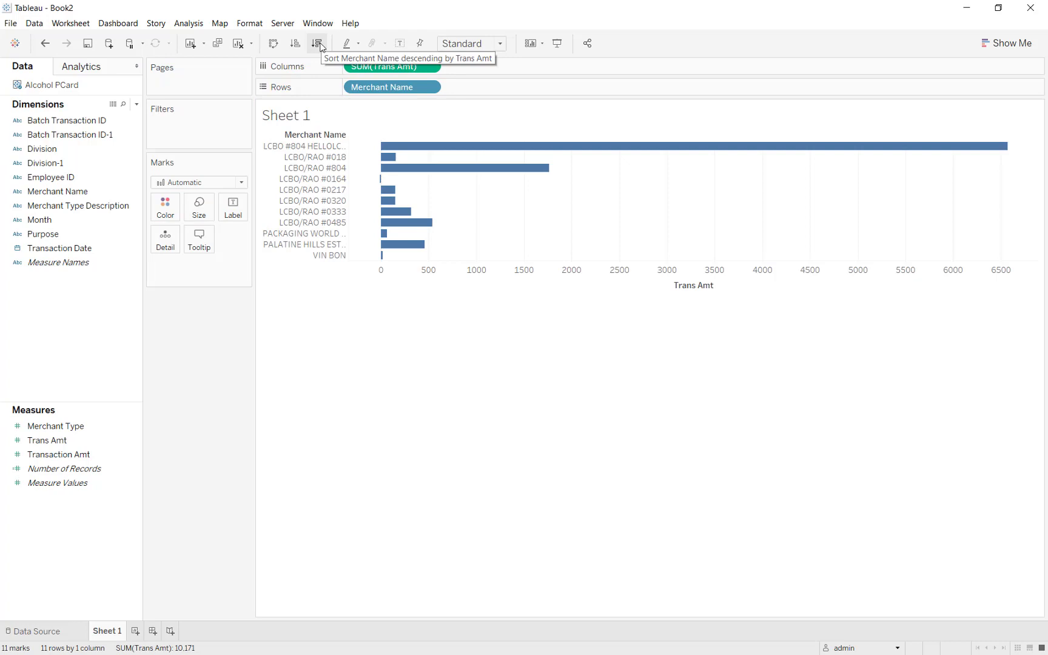
pyautogui.click(317, 43)
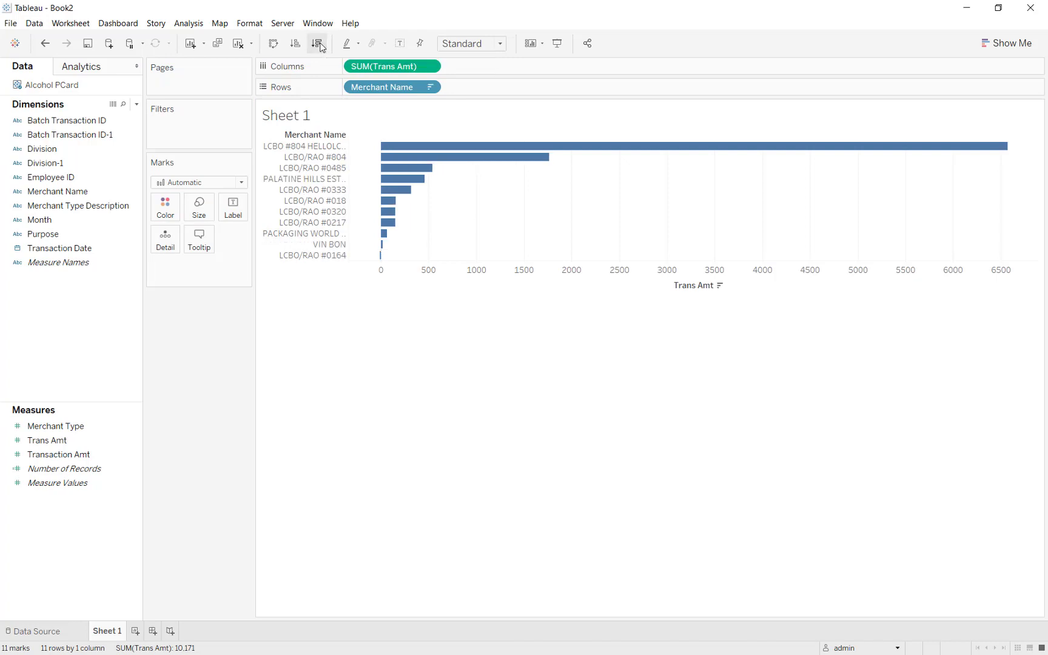
# - Show value labels on the bars and check the LCBO #804 HELLOLCBO bar
pyautogui.click(235, 213)
pyautogui.click(259, 235)
pyautogui.moveTo(591, 149)
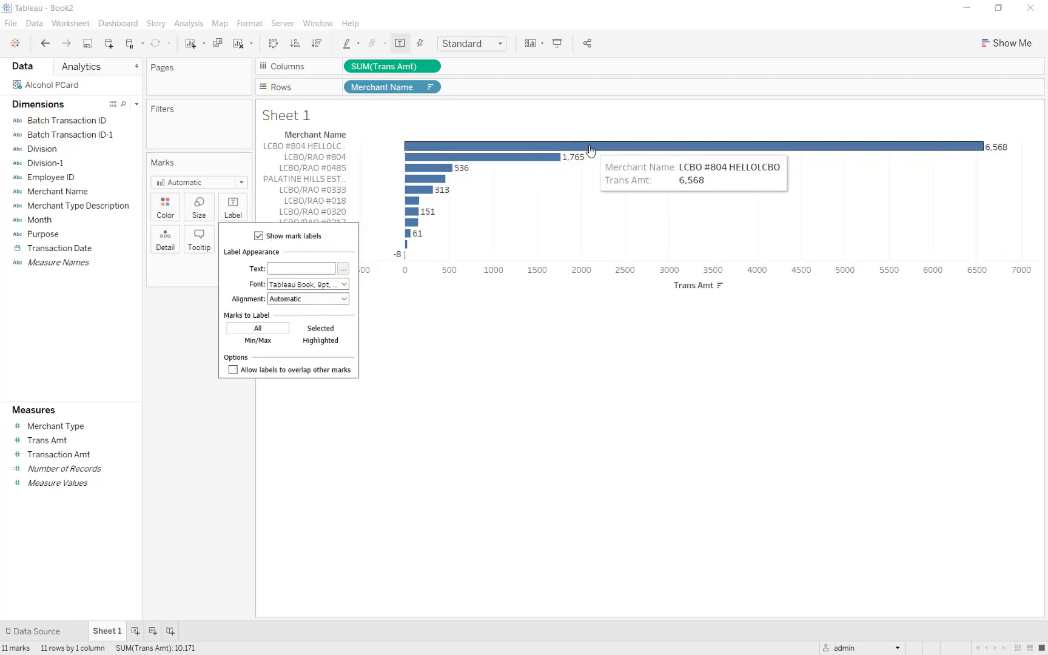
pyautogui.moveTo(410, 245)
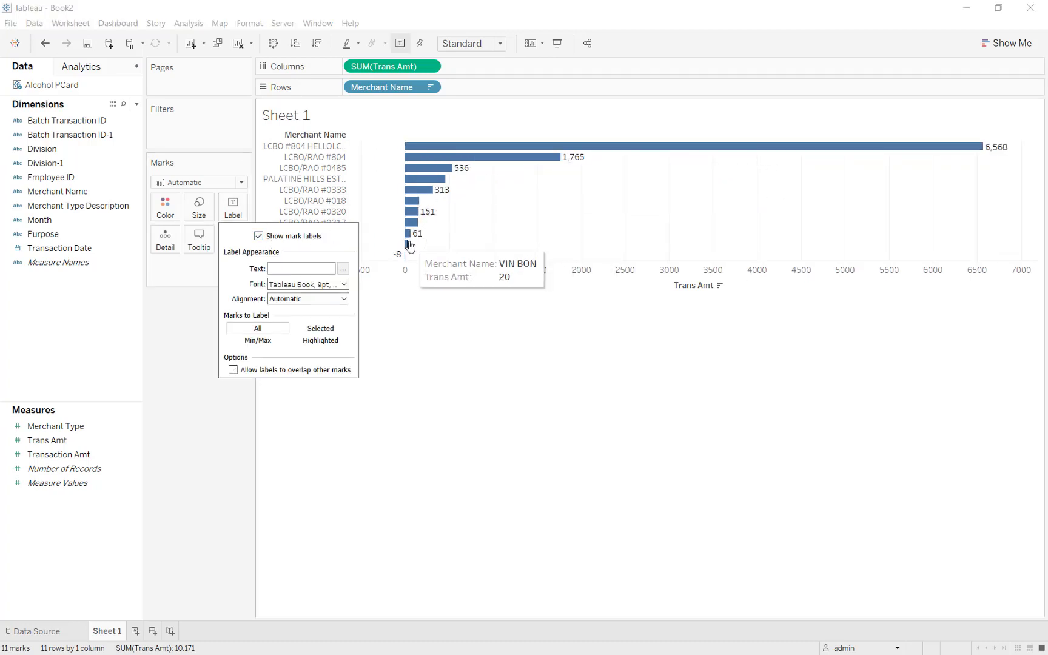
pyautogui.moveTo(432, 150)
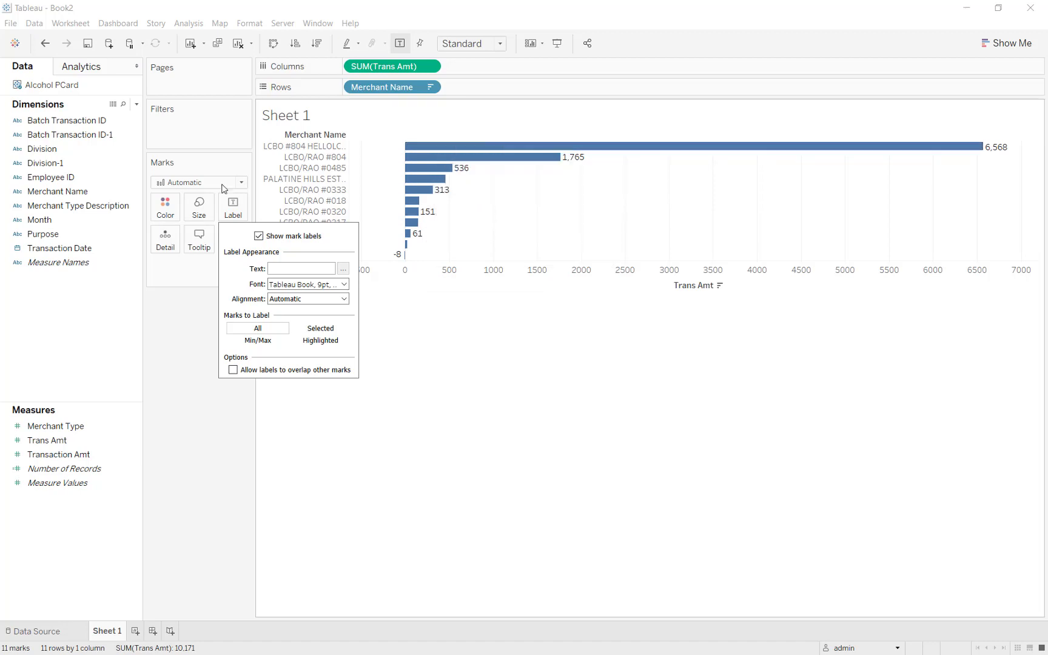
pyautogui.press('Escape')
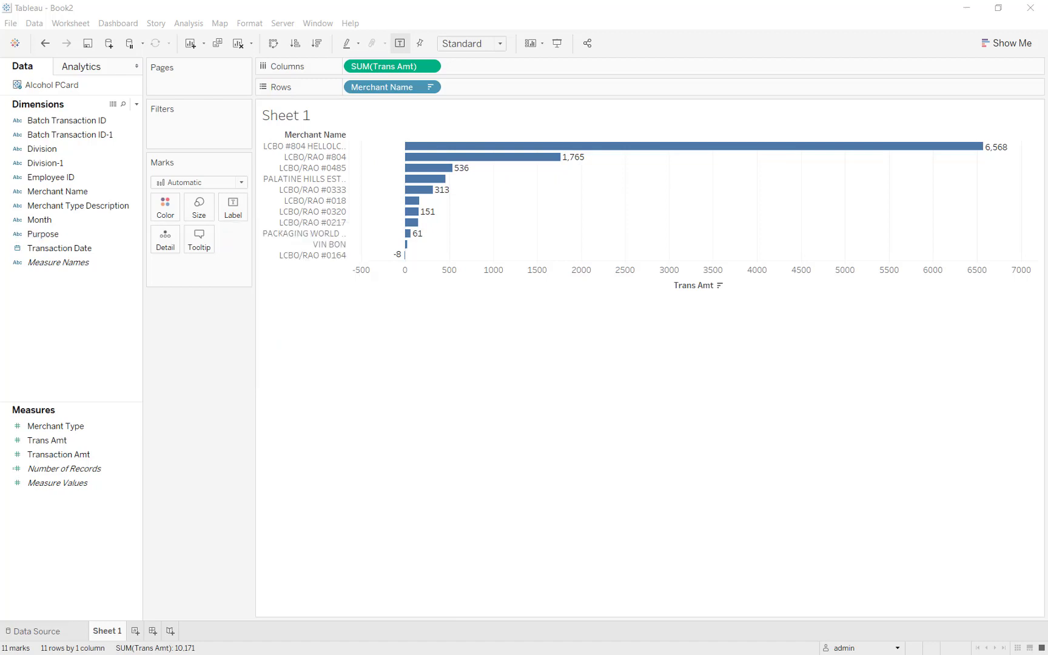
pyautogui.moveTo(482, 152)
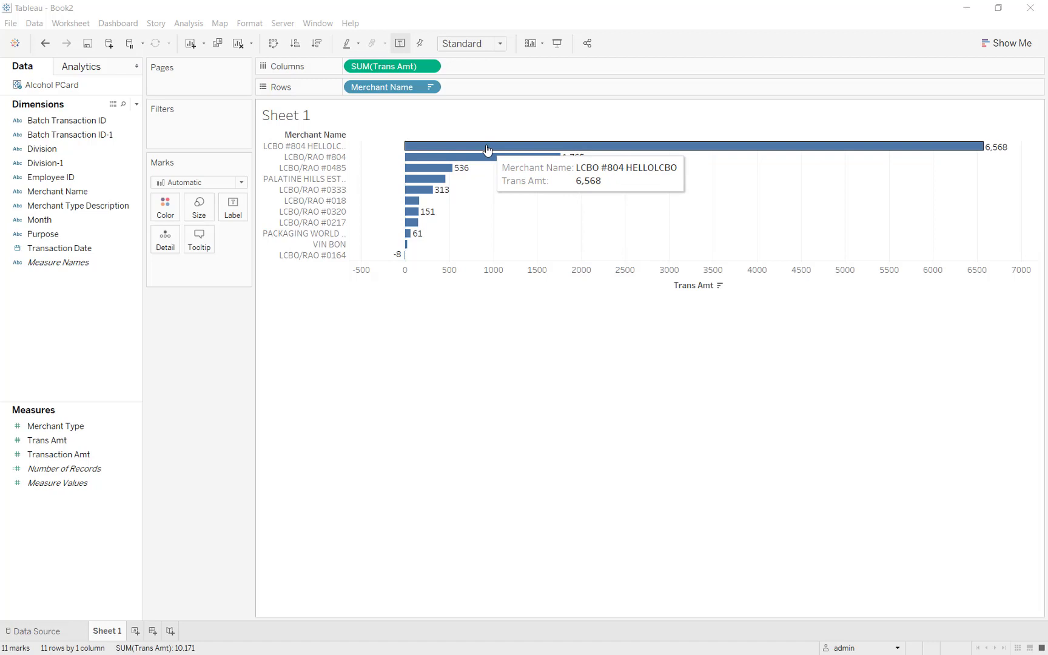
pyautogui.click(488, 151)
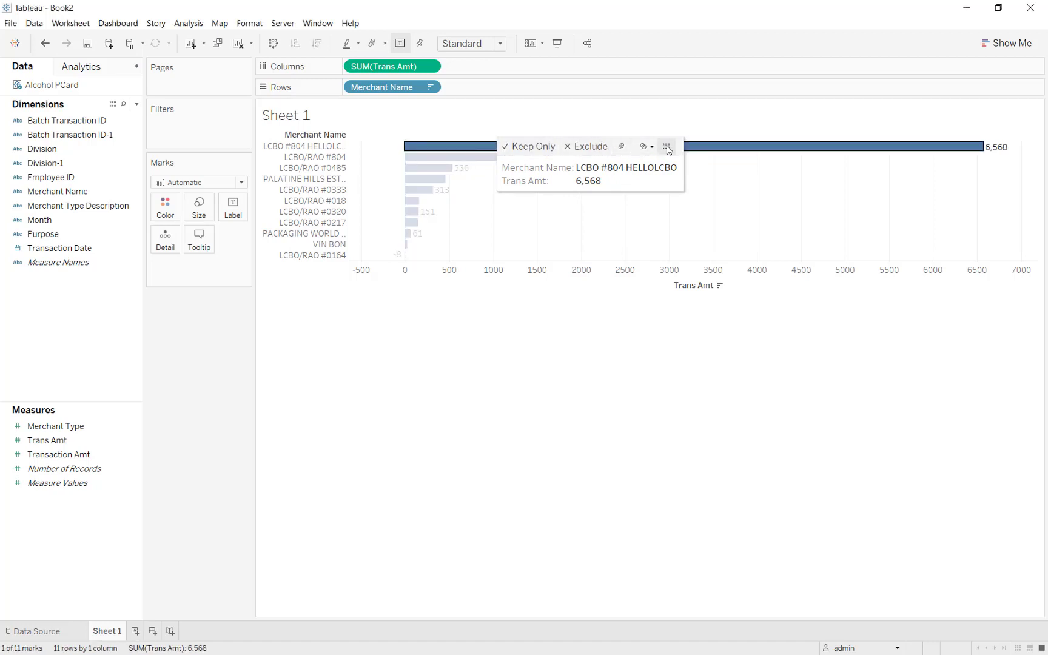
pyautogui.click(332, 485)
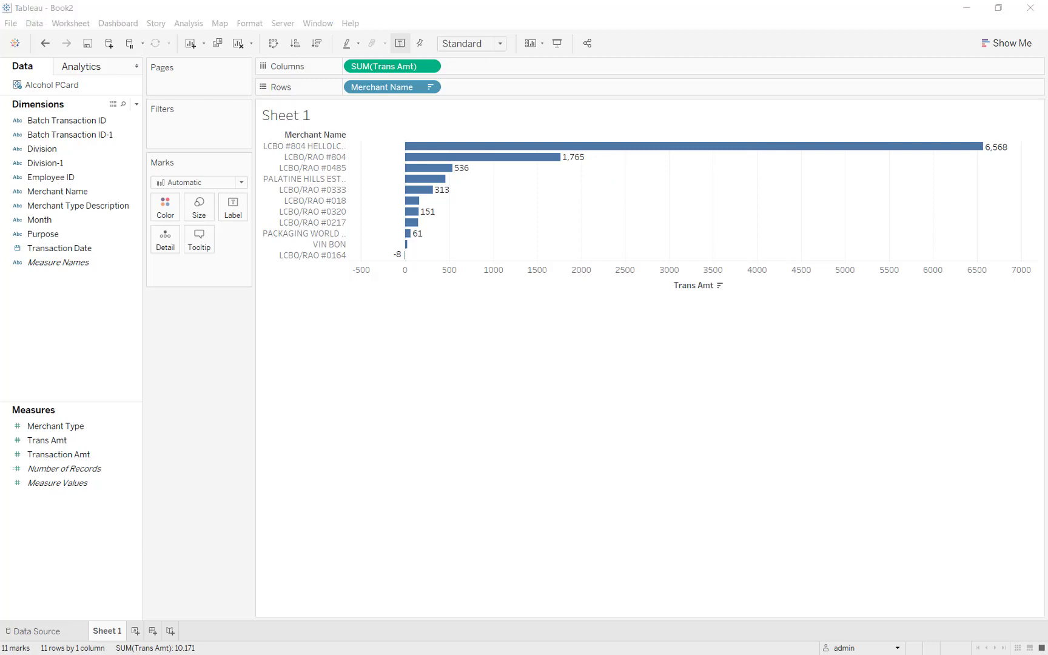
# - Rename Sheet 1 to 'Division' and add a new blank worksheet
pyautogui.doubleClick(109, 629)
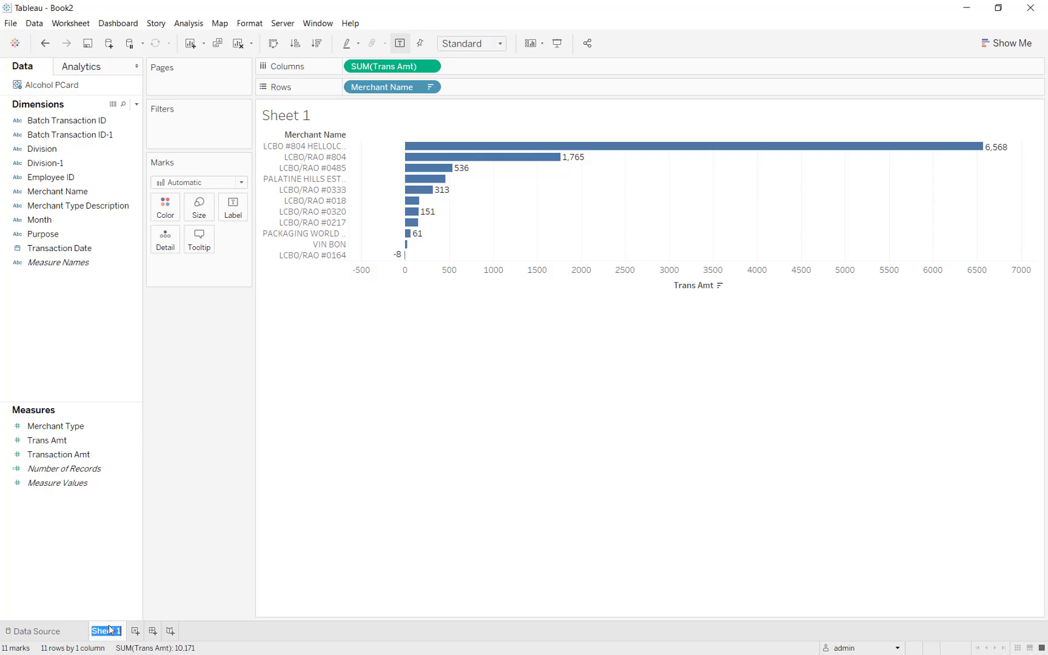
pyautogui.write('Division')
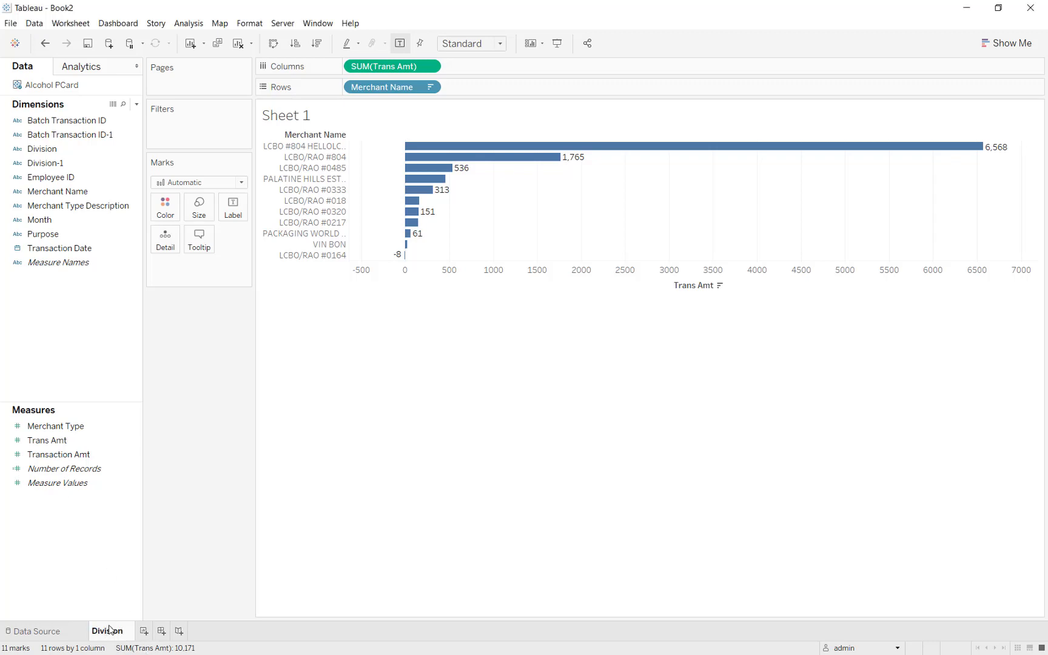
pyautogui.press('Return')
pyautogui.click(144, 632)
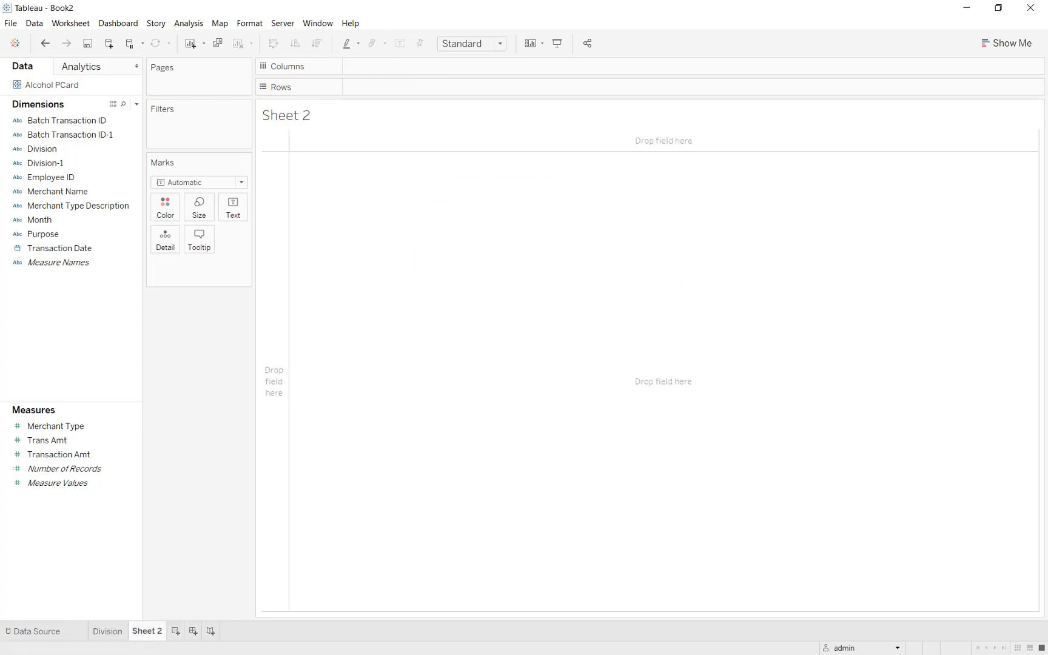
# - Plot SUM(Trans Amt) by day of Transaction Date, split into one panel per Division
pyautogui.click(92, 442)
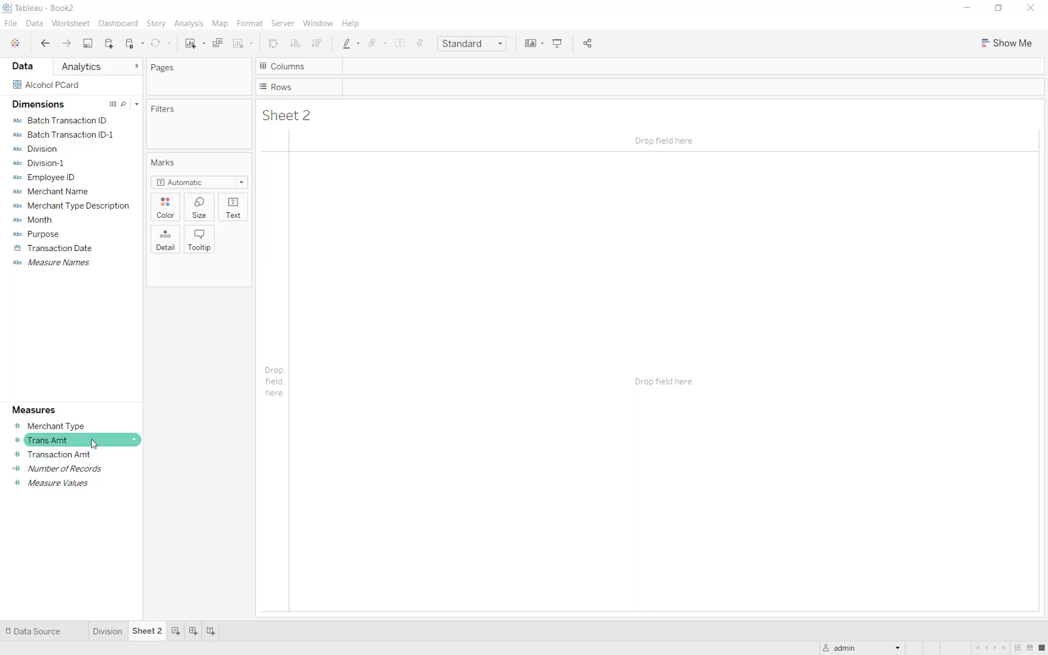
pyautogui.moveTo(91, 439); pyautogui.dragTo(394, 87)
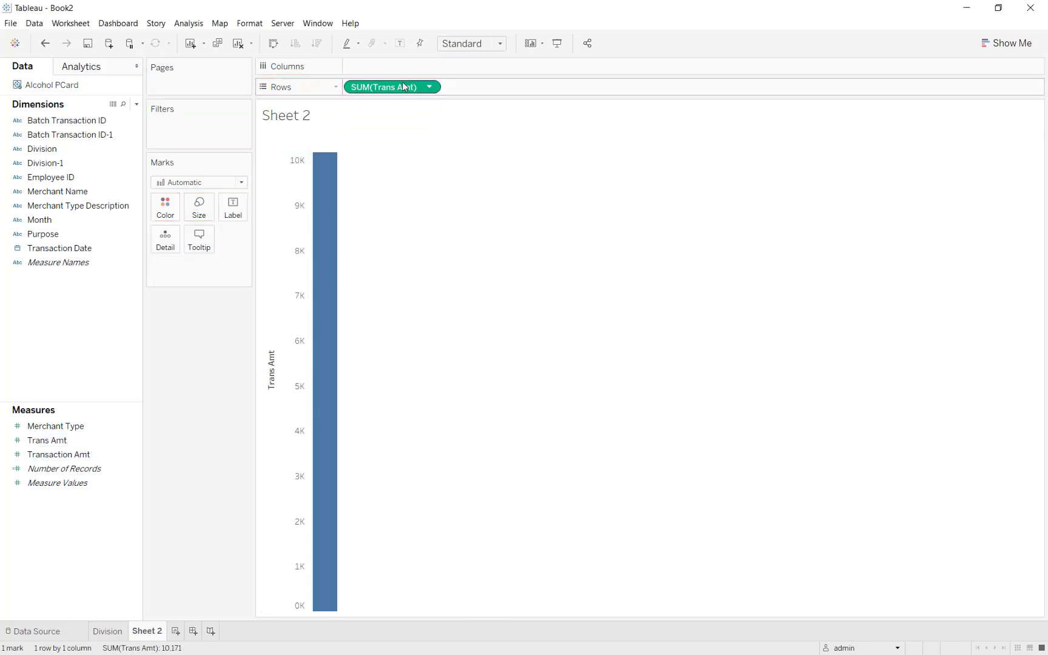
pyautogui.moveTo(64, 248); pyautogui.dragTo(403, 60)
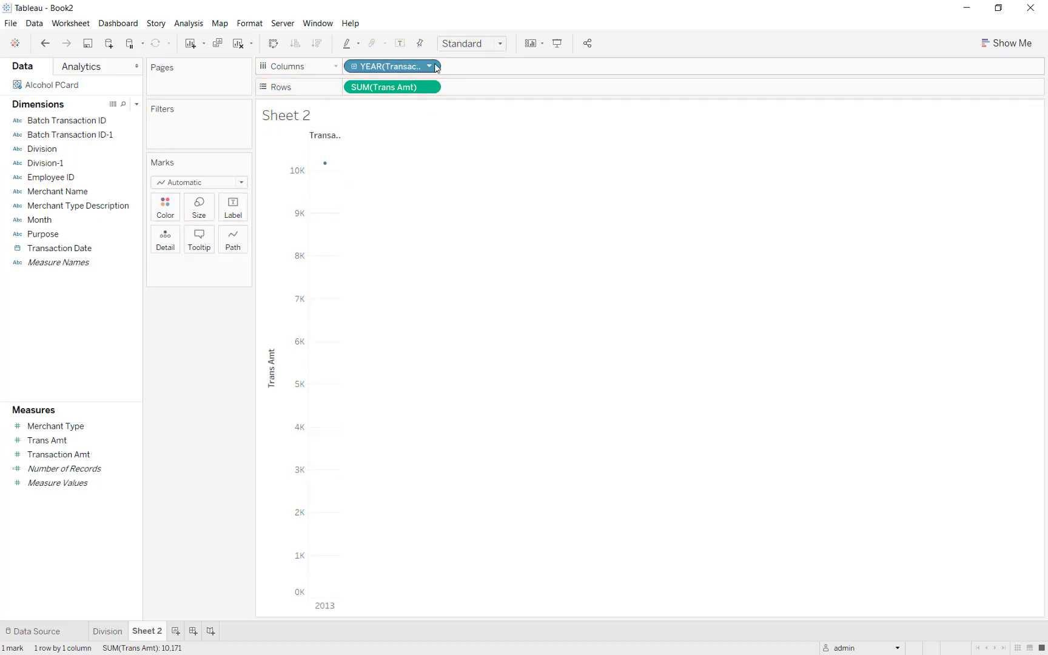
pyautogui.click(431, 67)
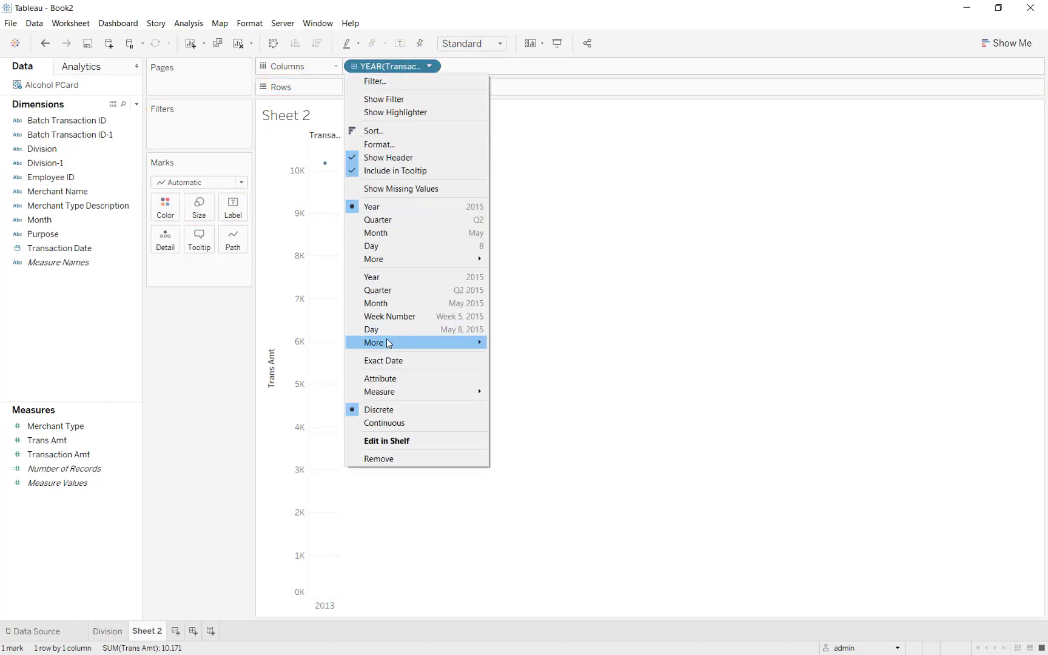
pyautogui.click(405, 333)
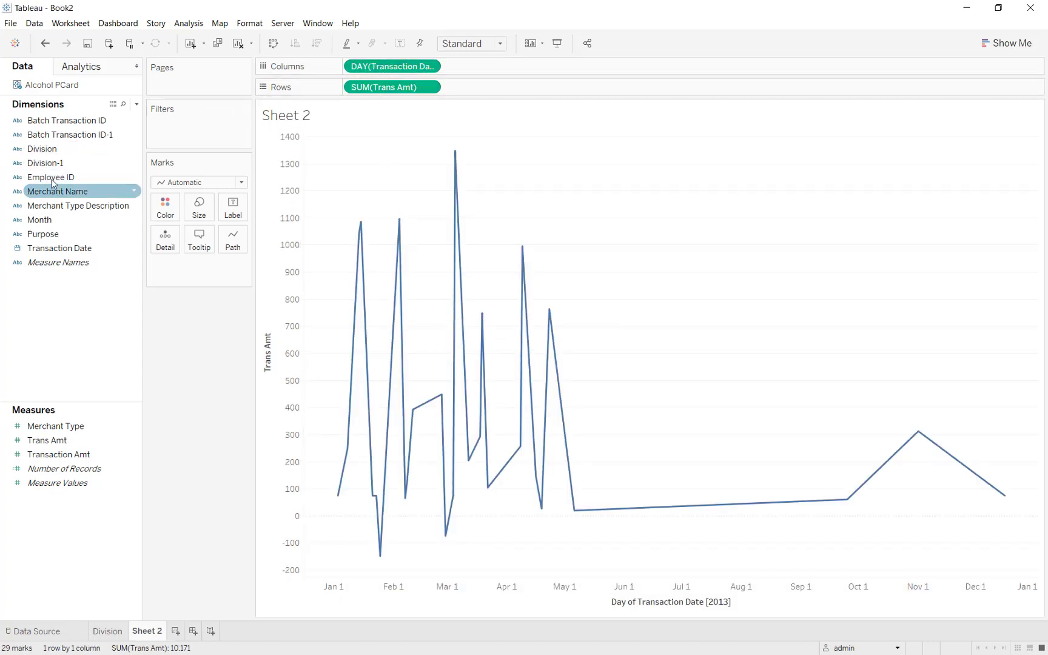
pyautogui.moveTo(54, 150); pyautogui.dragTo(349, 65)
# - Change the mark type to Circle
pyautogui.moveTo(324, 365)
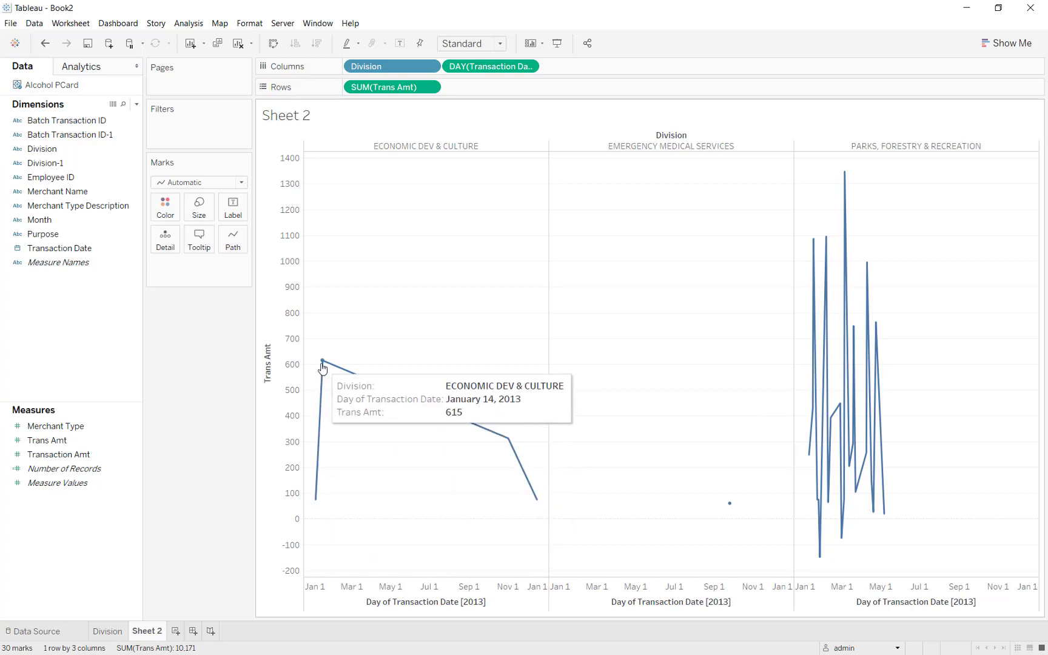
pyautogui.click(189, 183)
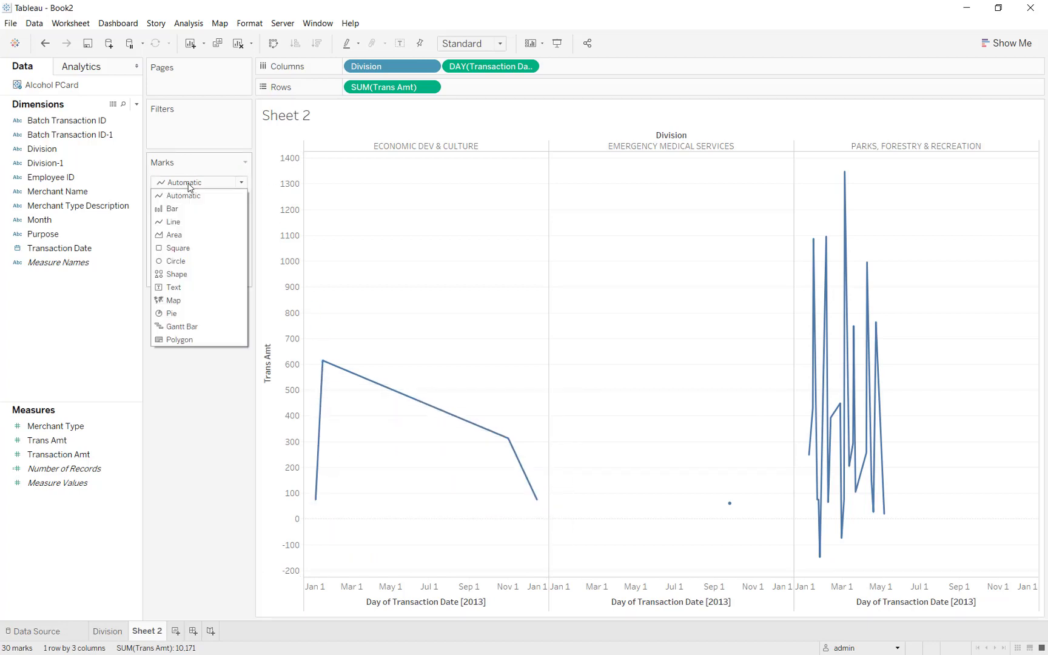
pyautogui.click(179, 261)
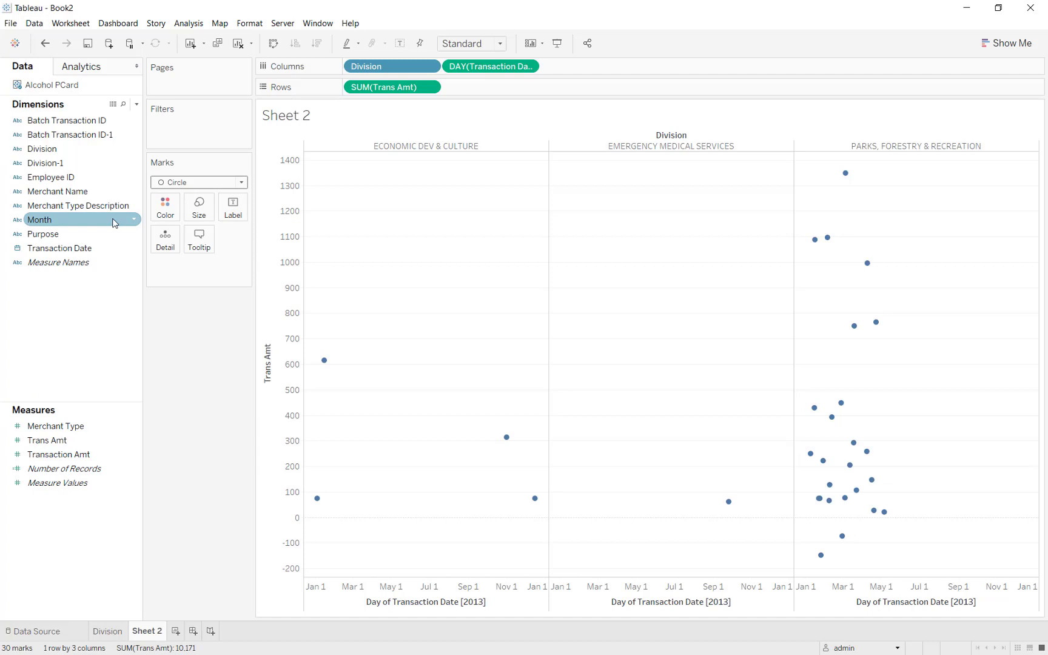
# - Size the circles by distinct count of Batch Transaction ID
pyautogui.moveTo(94, 120); pyautogui.dragTo(200, 212)
pyautogui.click(531, 339)
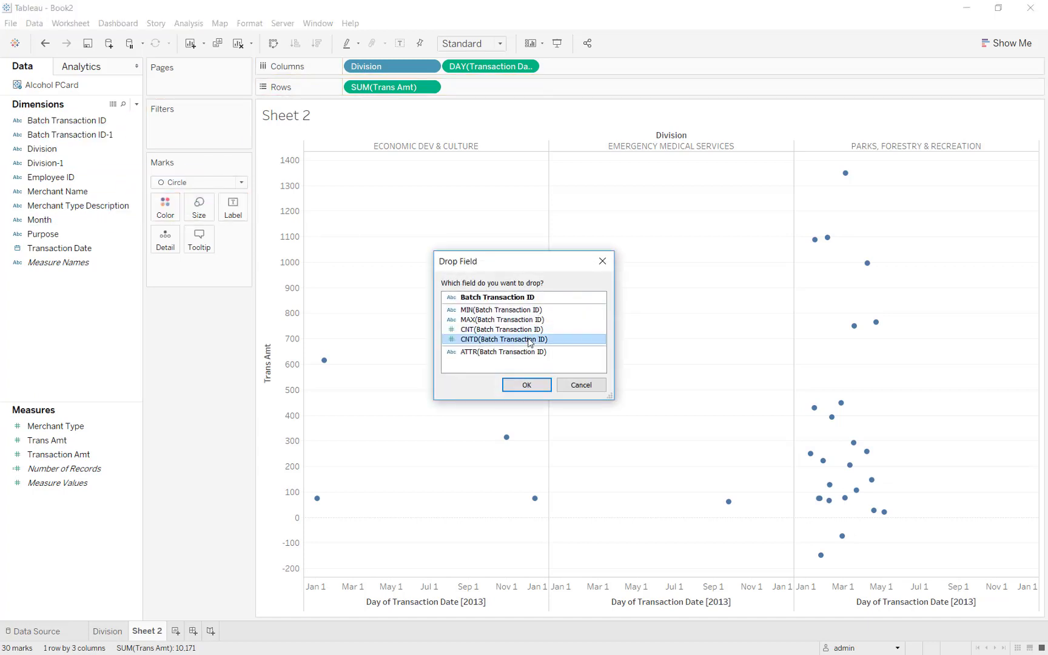
pyautogui.click(527, 385)
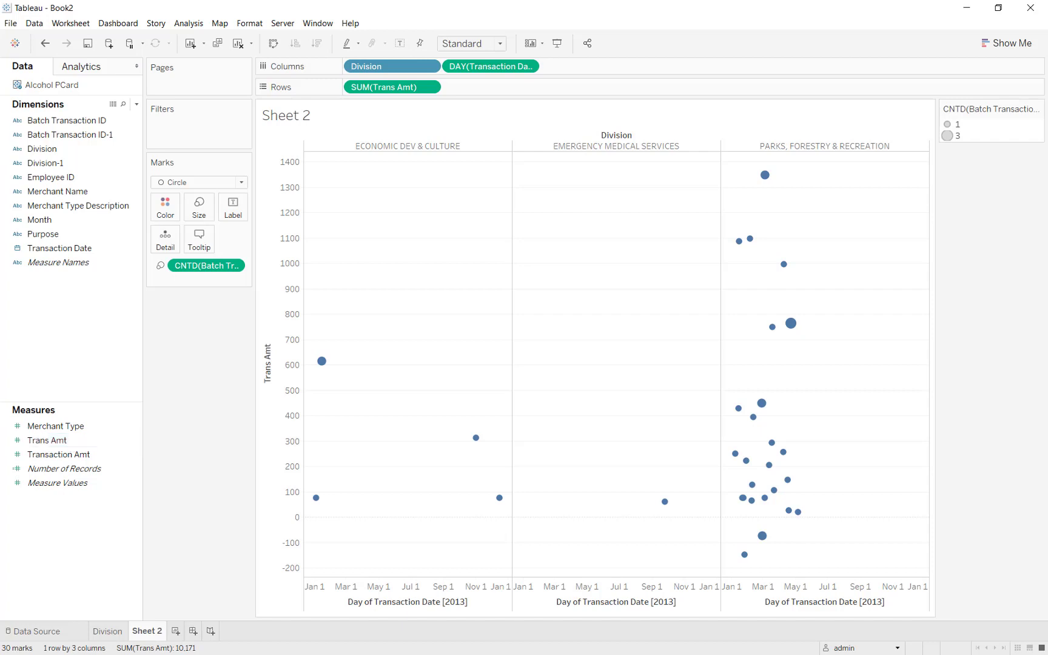
# - Colour marks by Trans Amt bins, sort Division descending, and exclude the Null bin
pyautogui.moveTo(47, 441); pyautogui.dragTo(992, 194)
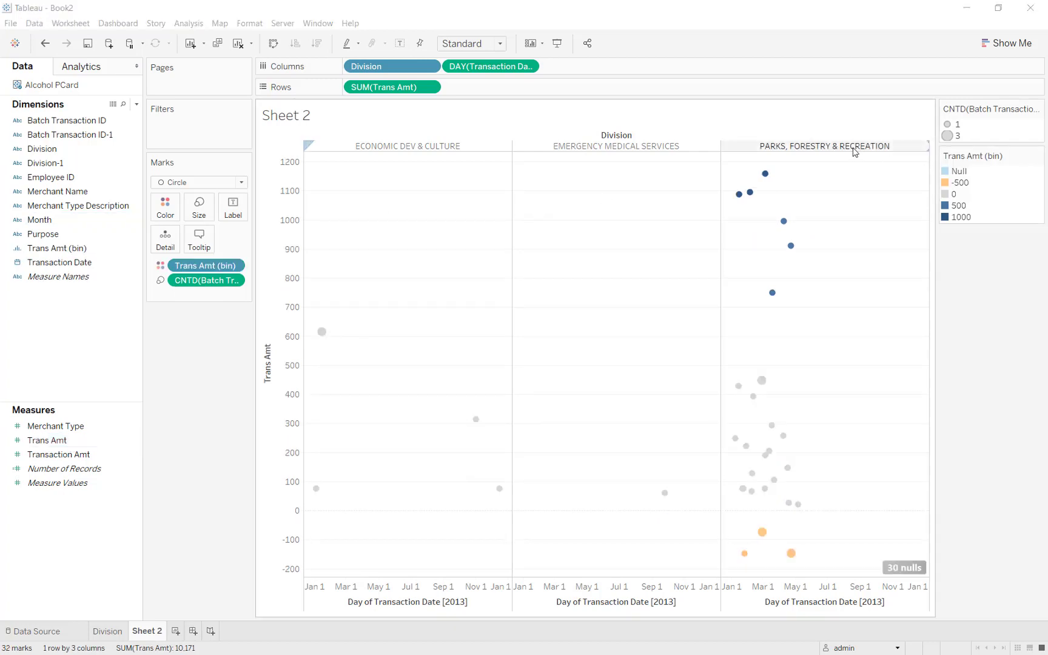
pyautogui.click(389, 146)
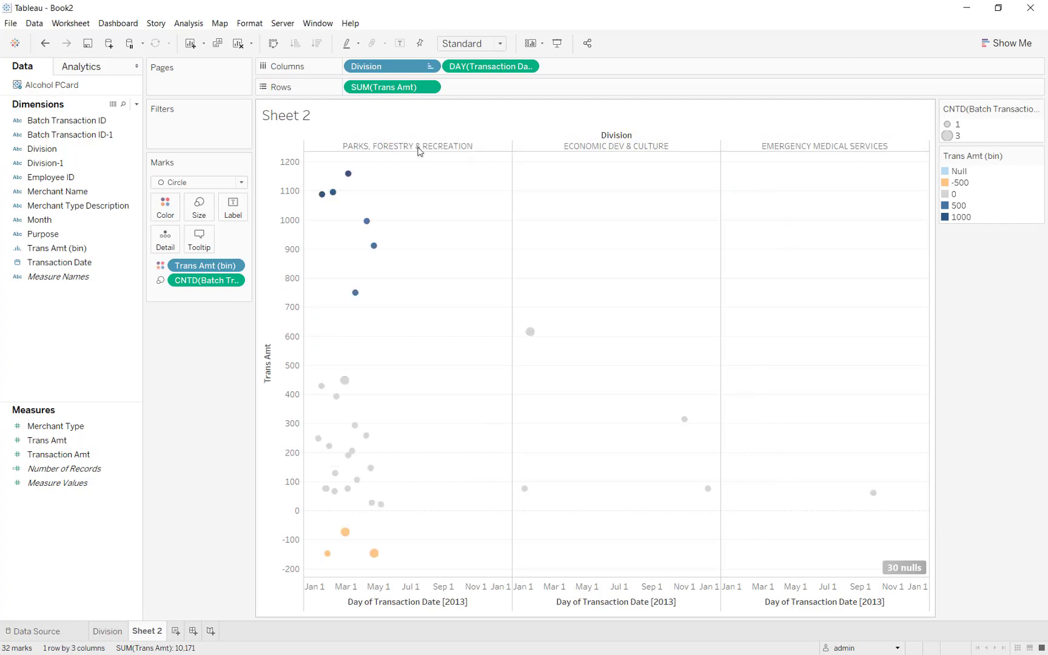
pyautogui.click(957, 173)
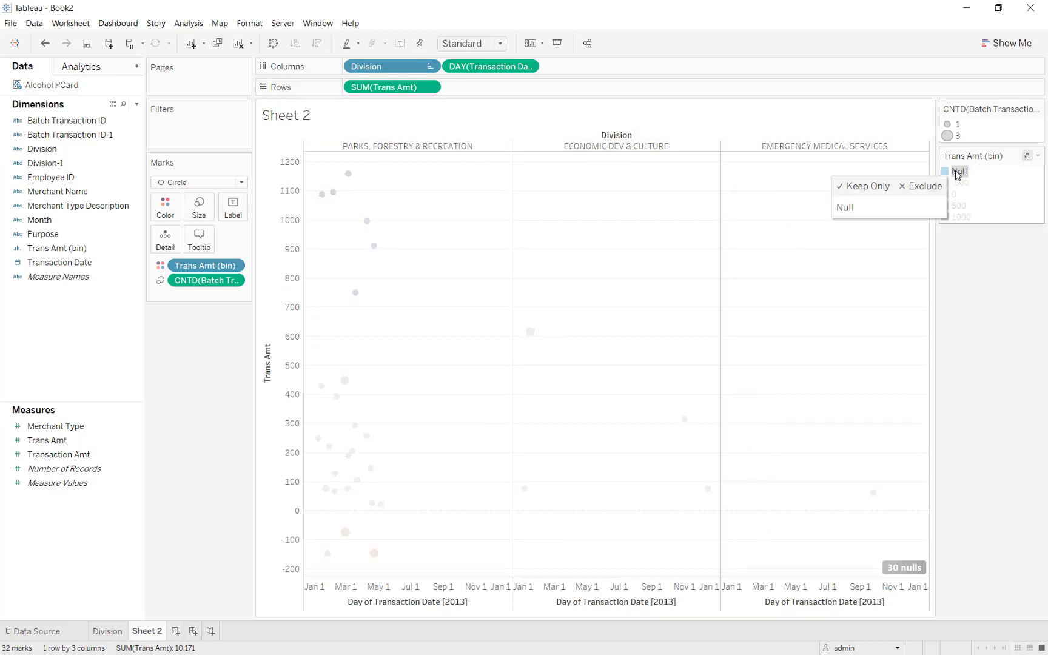
pyautogui.click(916, 192)
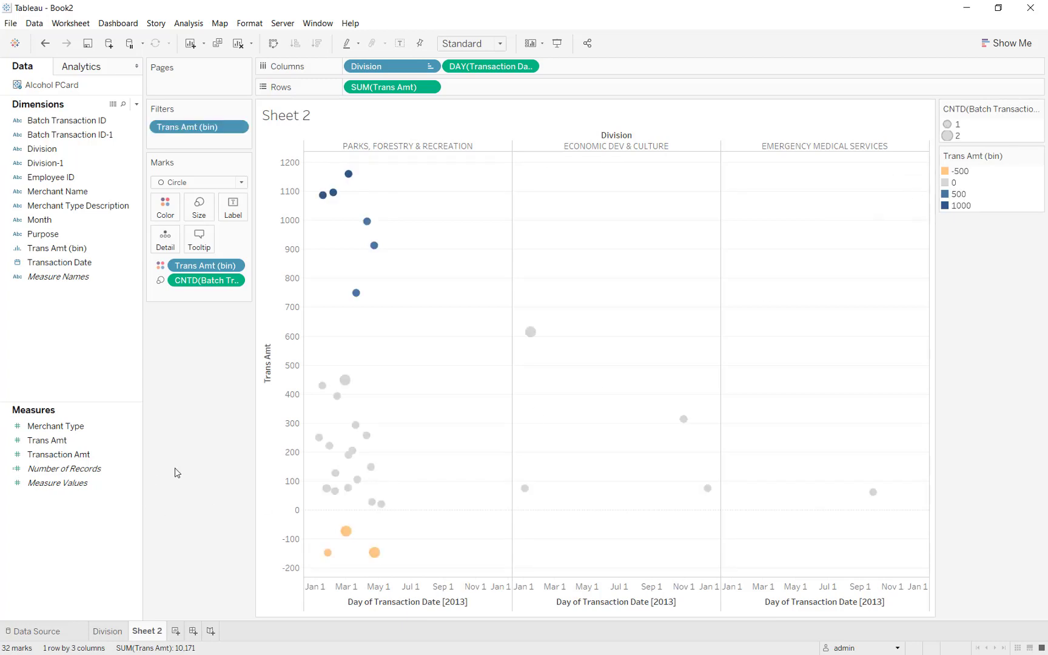
# - Rename the sheet to 'Audit' and create a new blank dashboard
pyautogui.moveTo(323, 196)
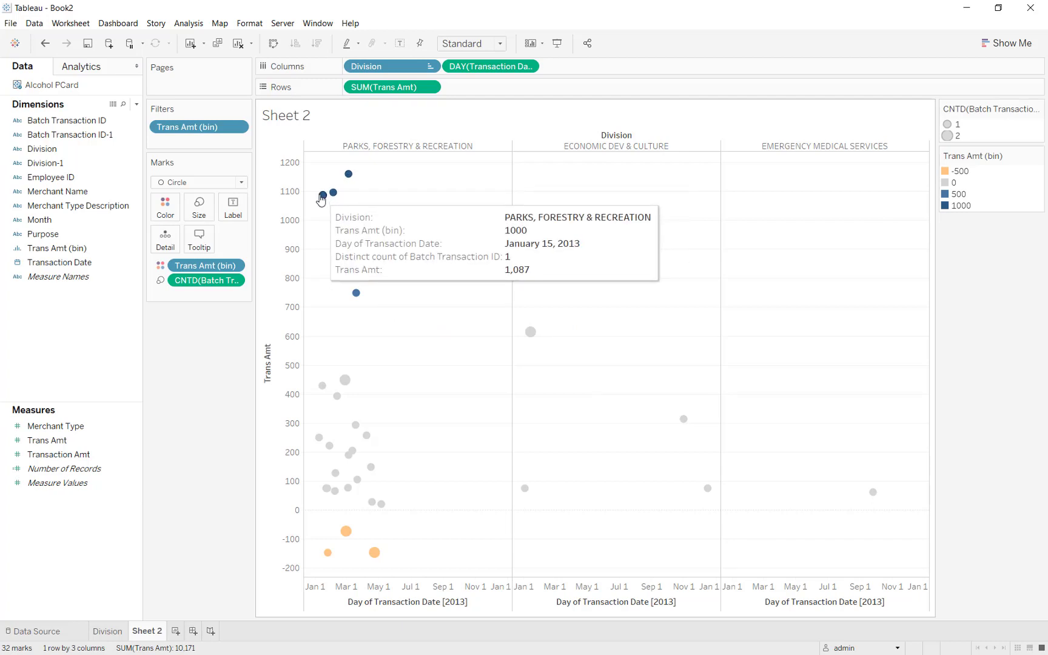
pyautogui.moveTo(358, 326)
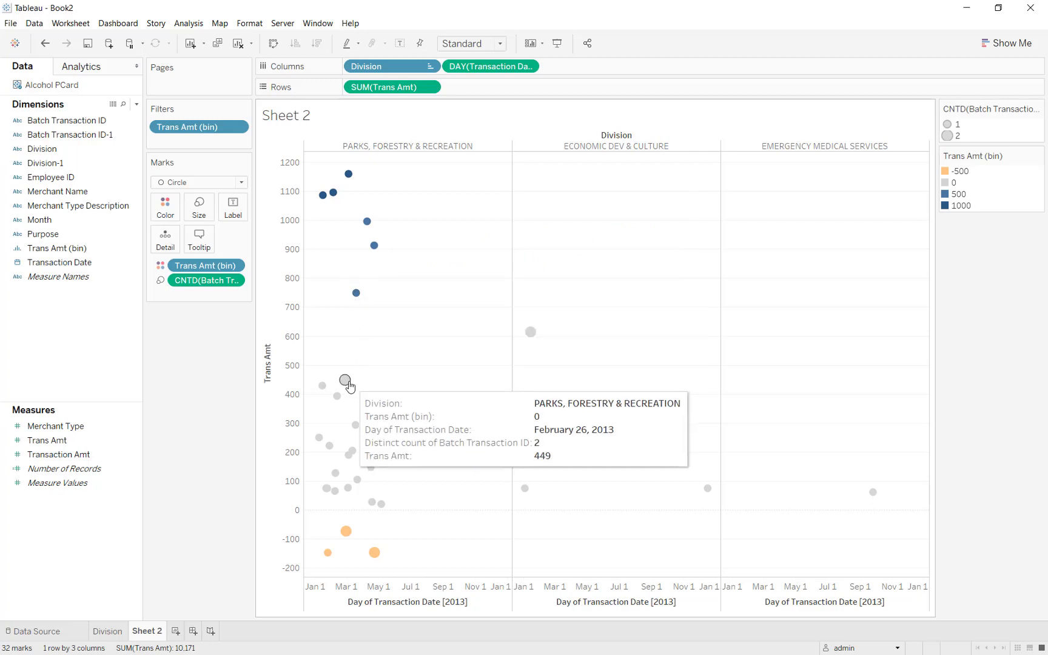
pyautogui.moveTo(322, 393)
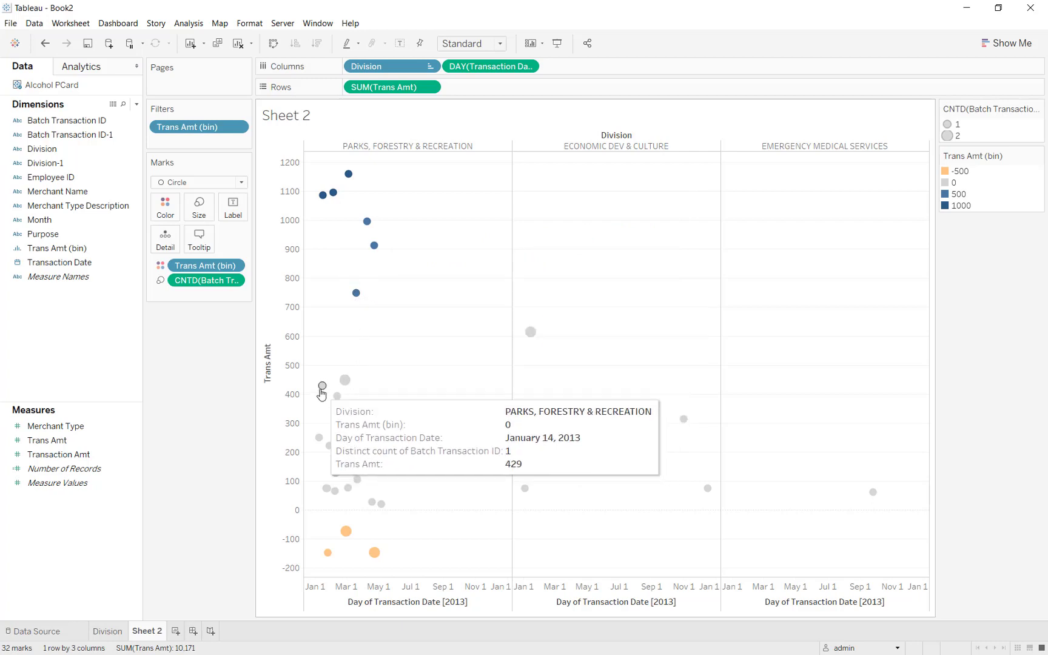
pyautogui.write('Audit')
pyautogui.press('Return')
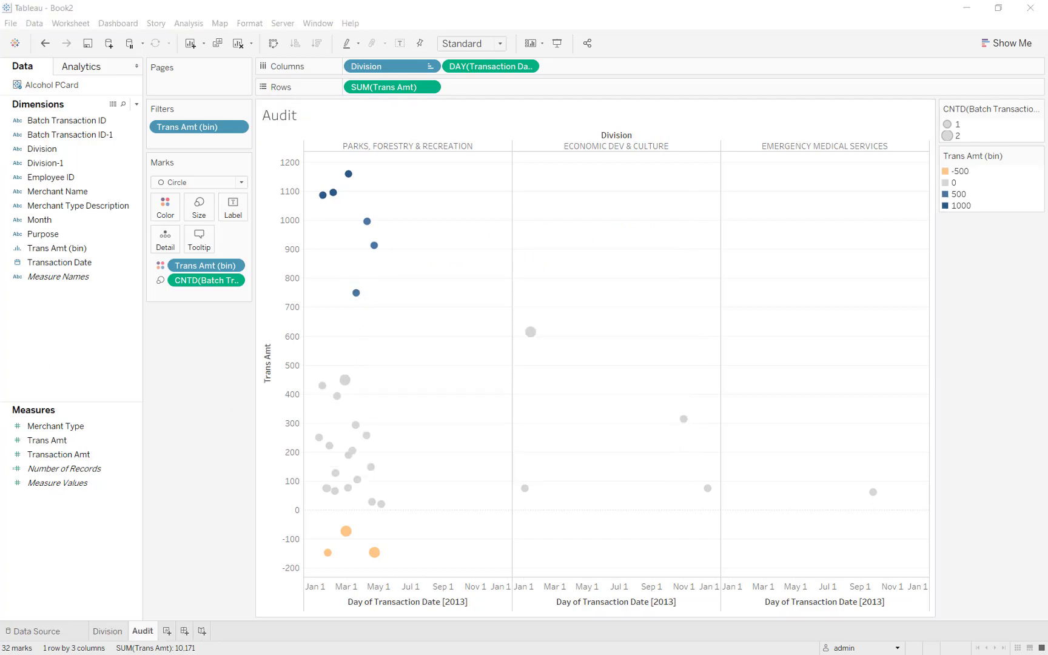
pyautogui.click(185, 631)
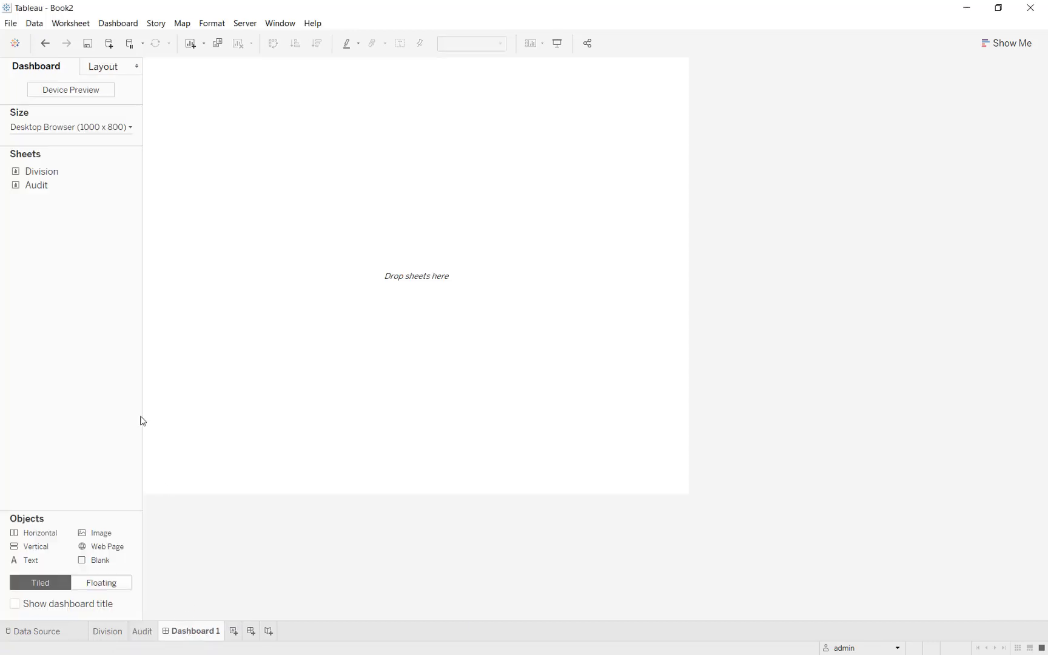
# - Place the Audit chart on the dashboard with the Division chart beside it
pyautogui.moveTo(37, 185)
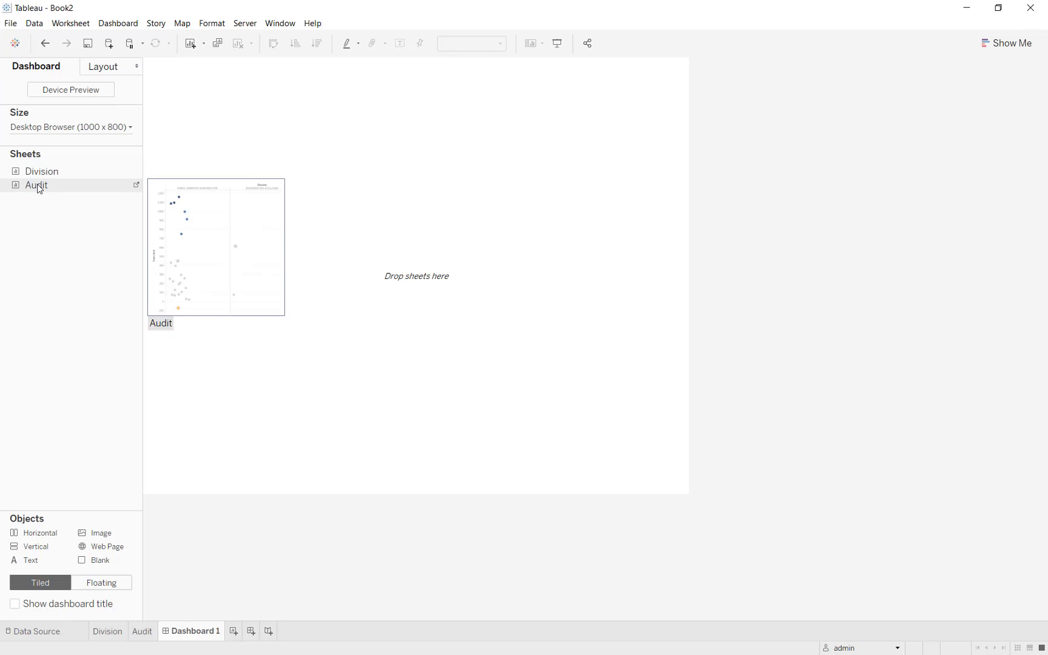
pyautogui.moveTo(39, 189); pyautogui.dragTo(269, 178)
pyautogui.moveTo(45, 173)
pyautogui.mouseDown()
pyautogui.moveTo(450, 152)
pyautogui.moveTo(523, 203)
pyautogui.mouseUp()
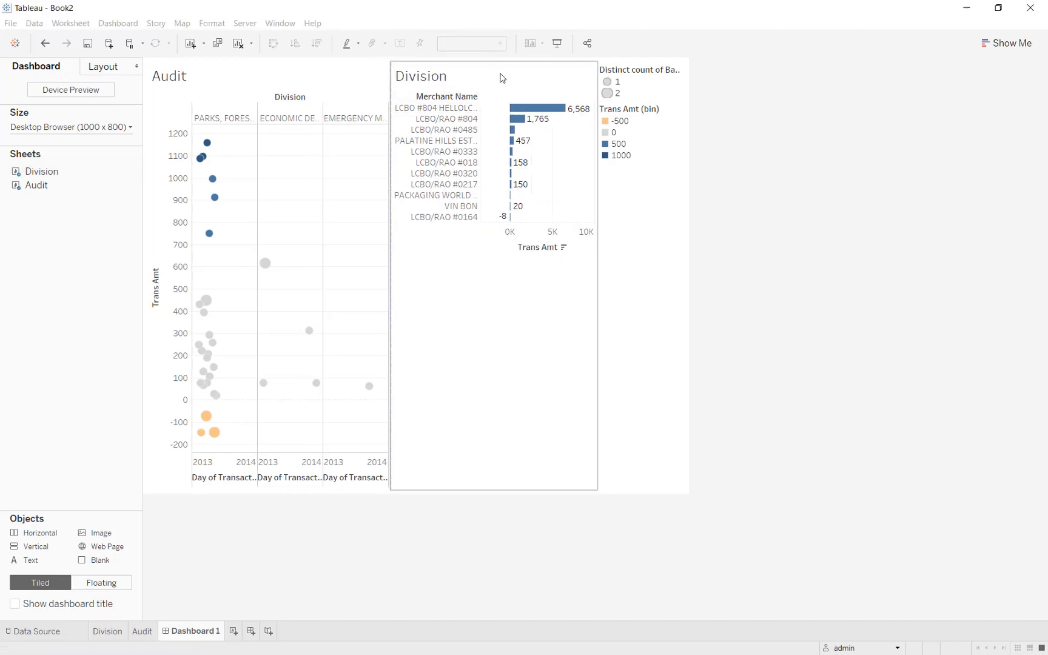
# - Use the Division chart as a filter and test it on LCBO #804 HELLOLCBO and LCBO/RAO #804
pyautogui.click(500, 76)
pyautogui.click(603, 90)
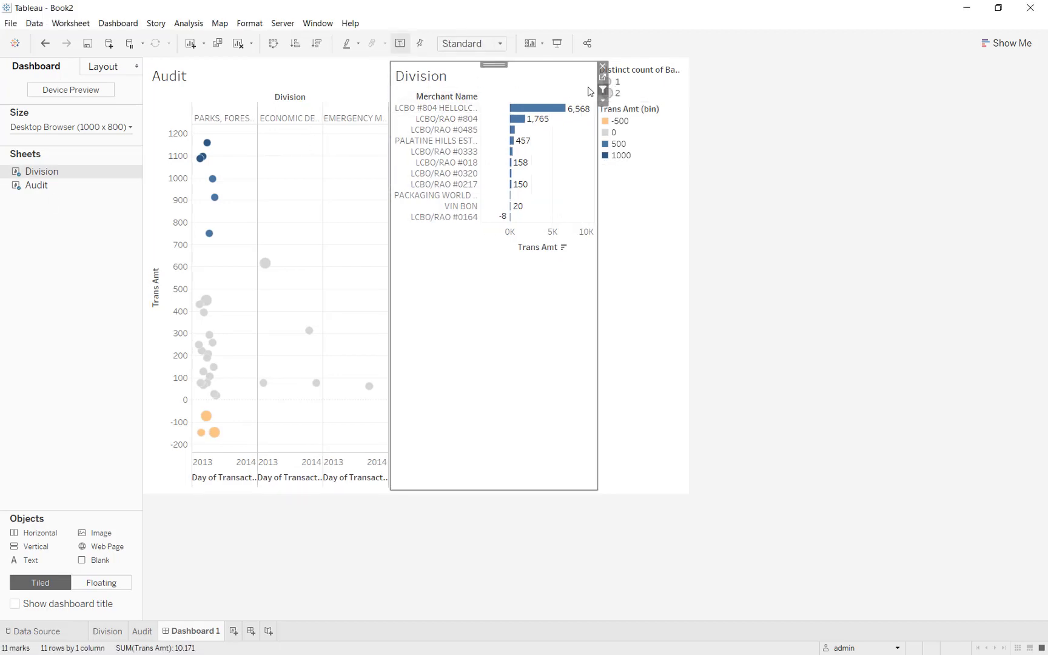
pyautogui.click(538, 105)
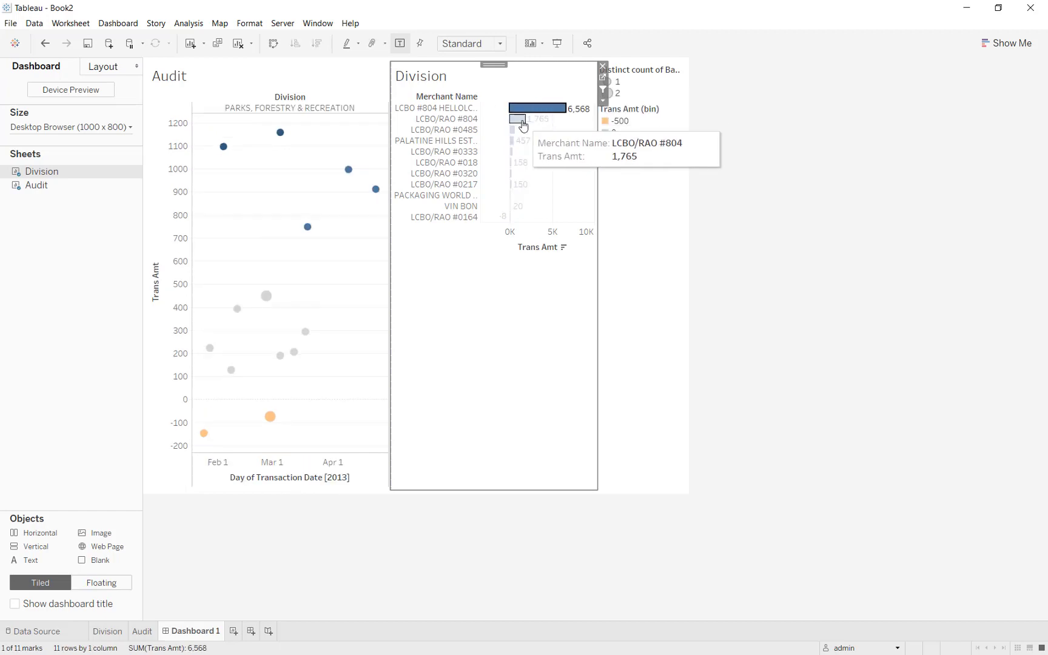
pyautogui.click(522, 120)
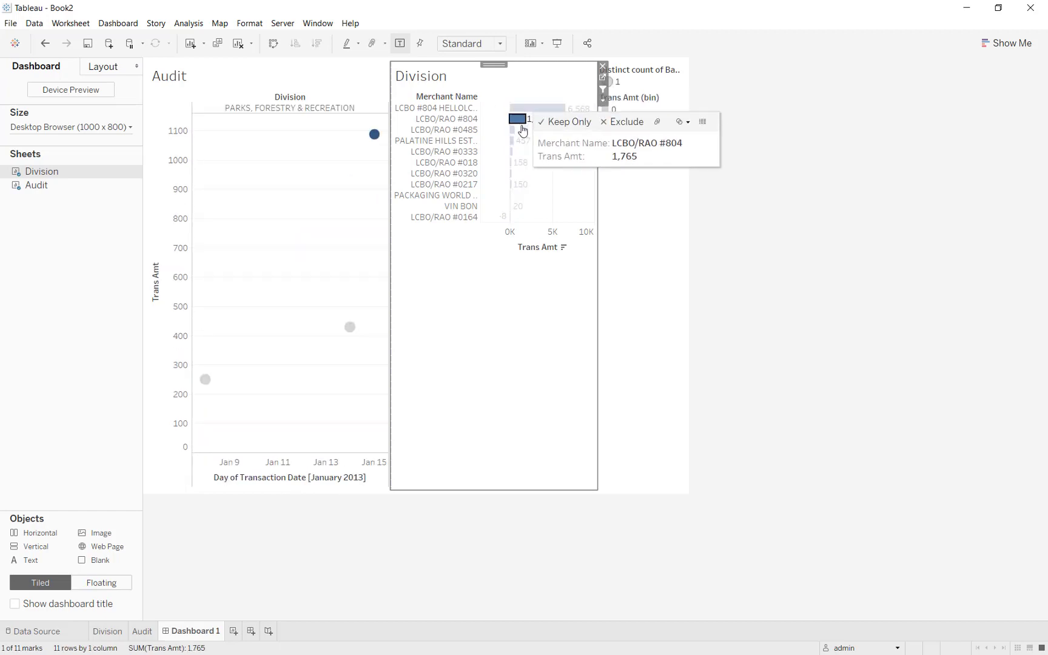
# - Filter Audit by LCBO/RAO #0485, PALATINE HILLS ESTATE and LCBO #804 HELLOLCBO, then clear it
pyautogui.click(513, 129)
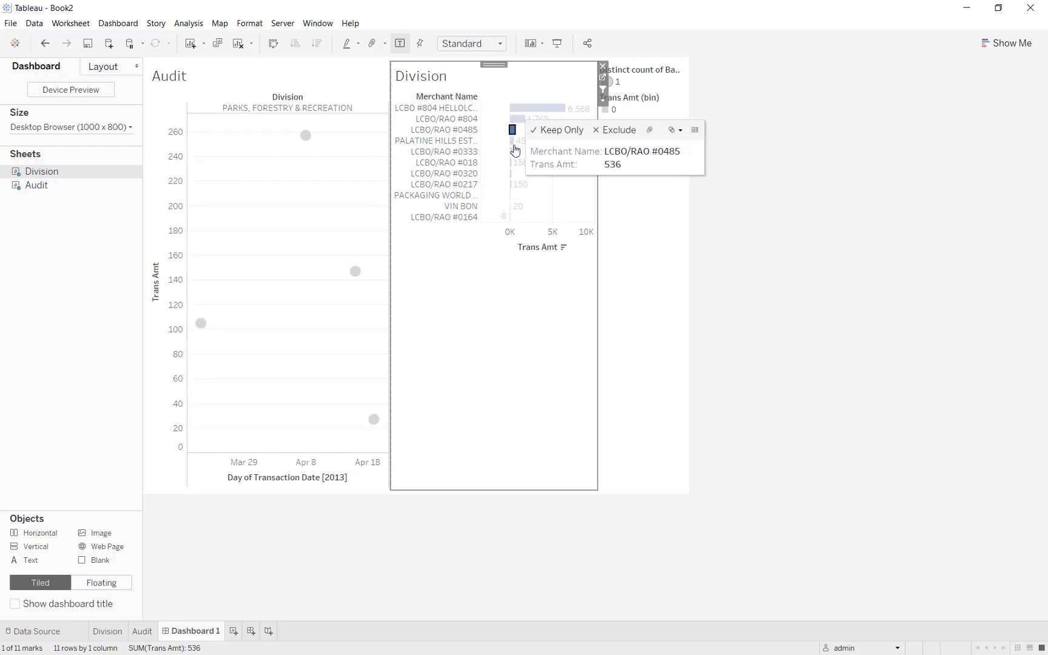
pyautogui.click(513, 140)
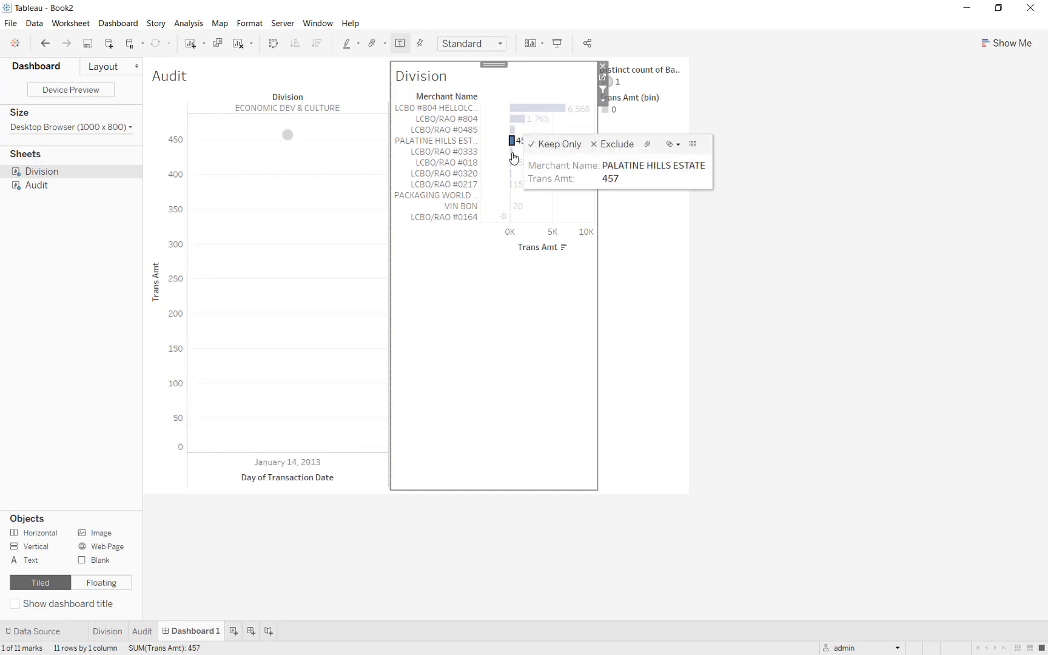
pyautogui.click(523, 110)
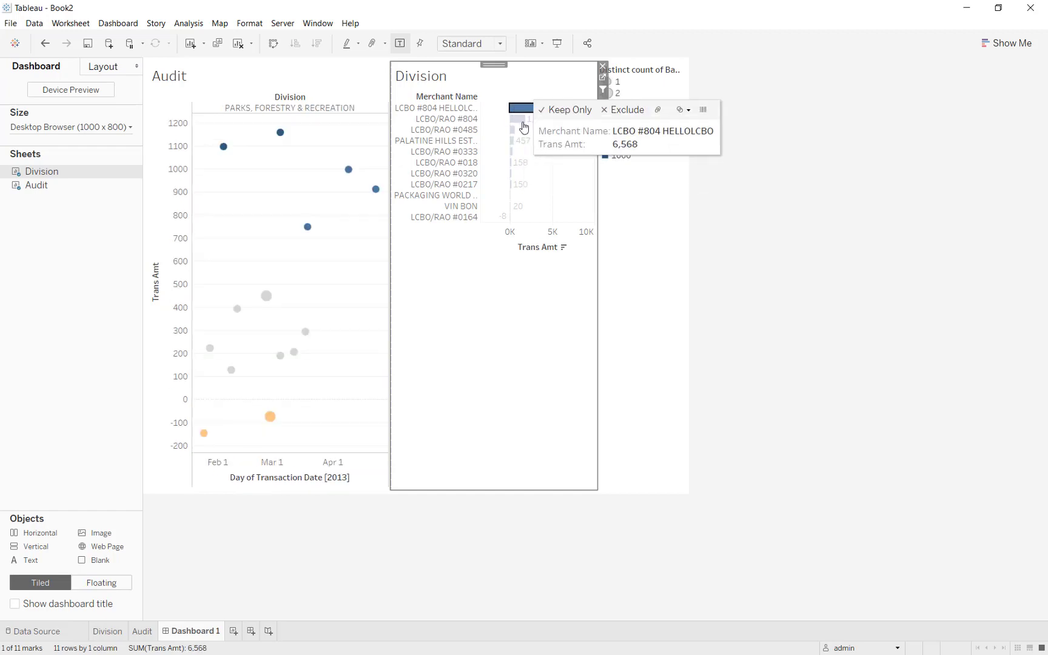
pyautogui.click(526, 271)
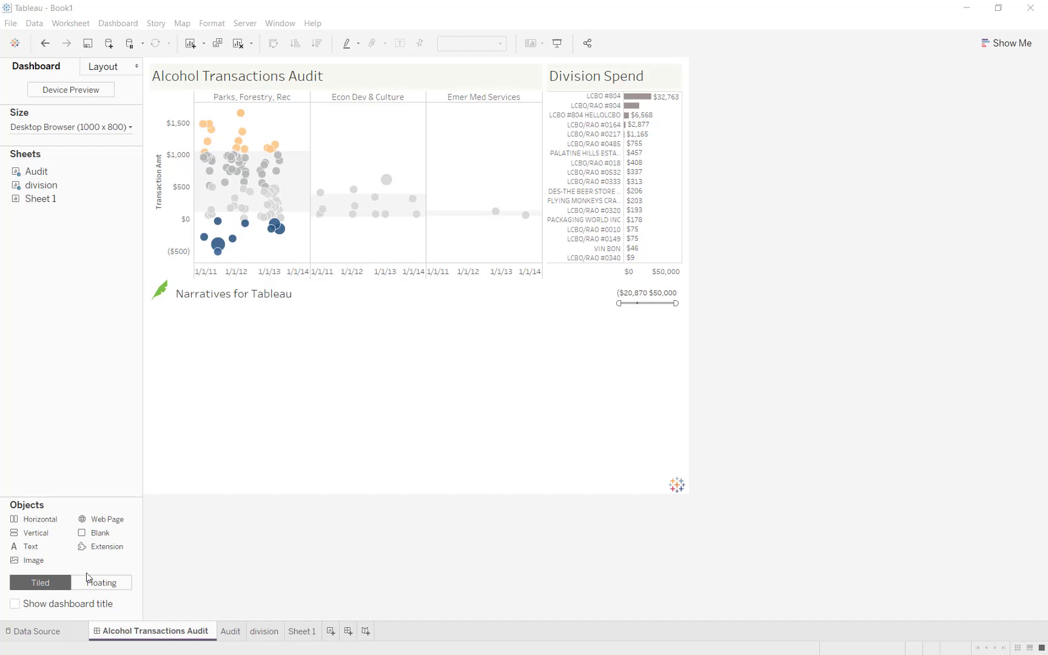
# - Drop an Extension object below the Narratives for Tableau header
pyautogui.click(114, 551)
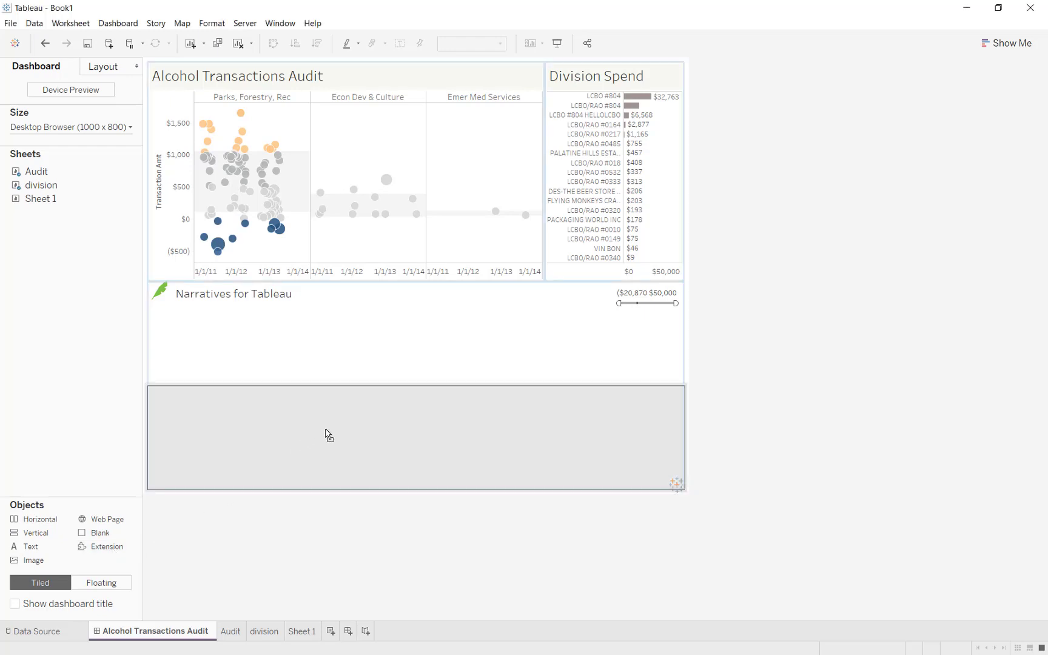
pyautogui.moveTo(328, 434); pyautogui.dragTo(326, 435)
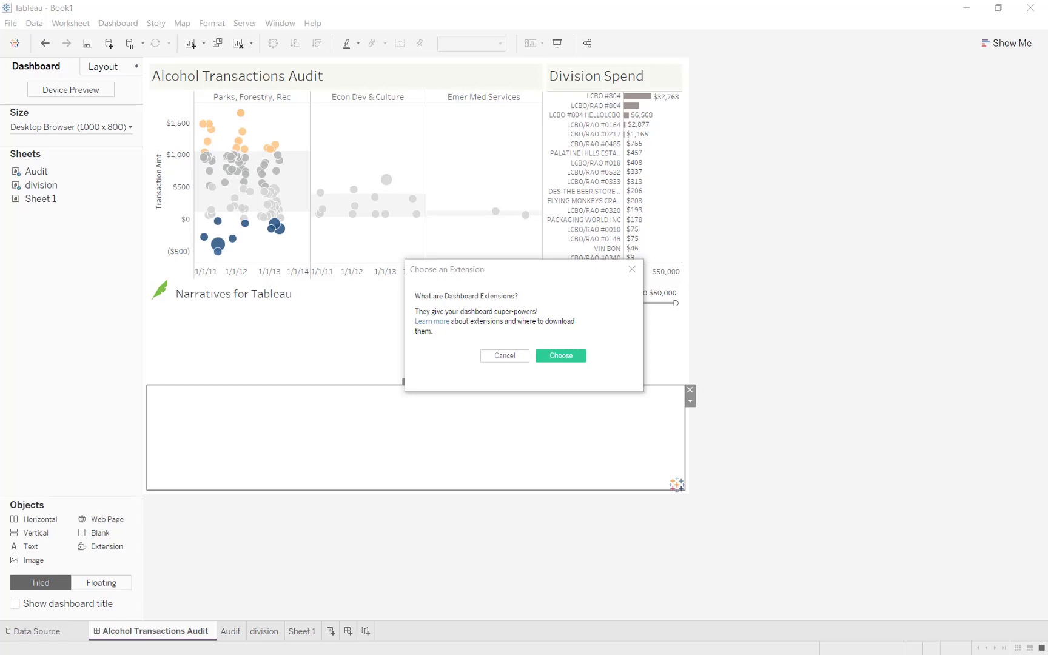
# - Load the NarrativesForTableau_PROD .trex extension file and allow it to run
pyautogui.click(568, 358)
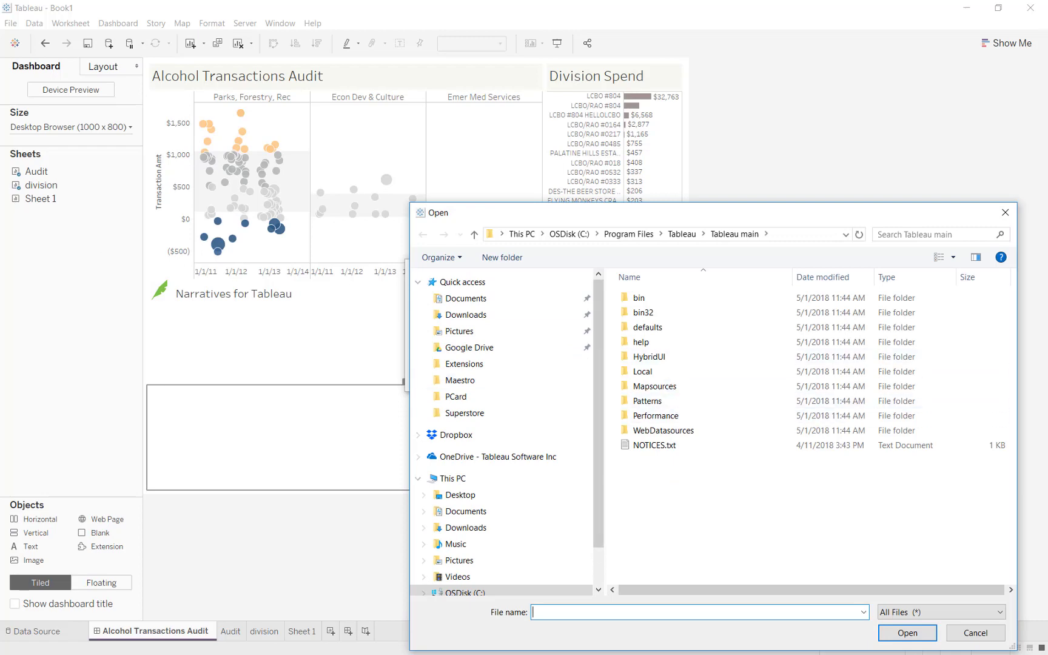
pyautogui.click(745, 342)
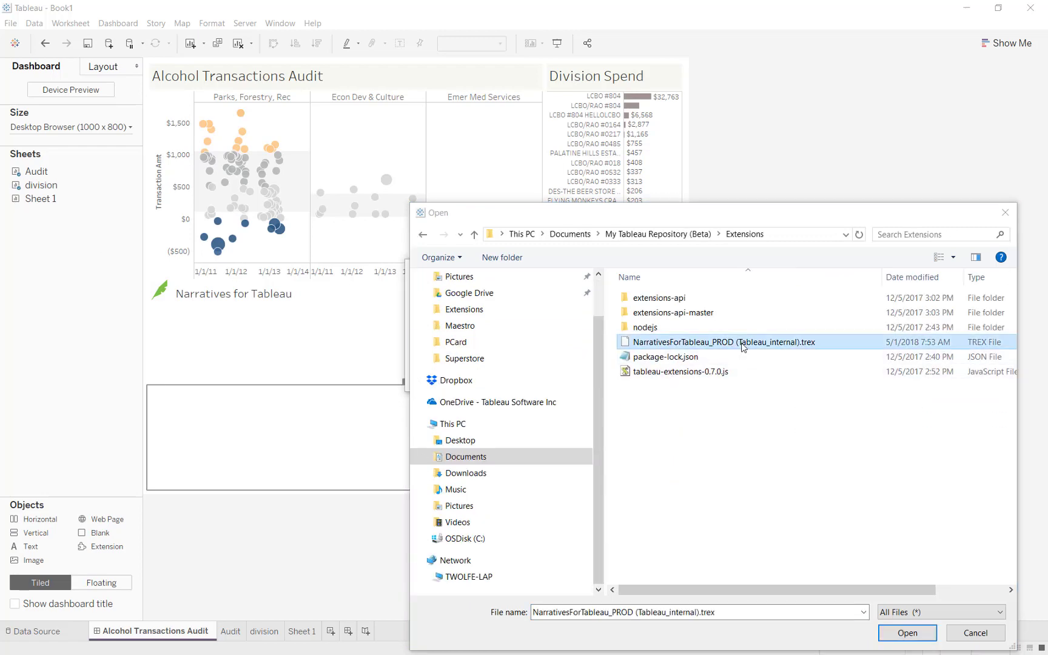
pyautogui.click(903, 631)
pyautogui.click(561, 356)
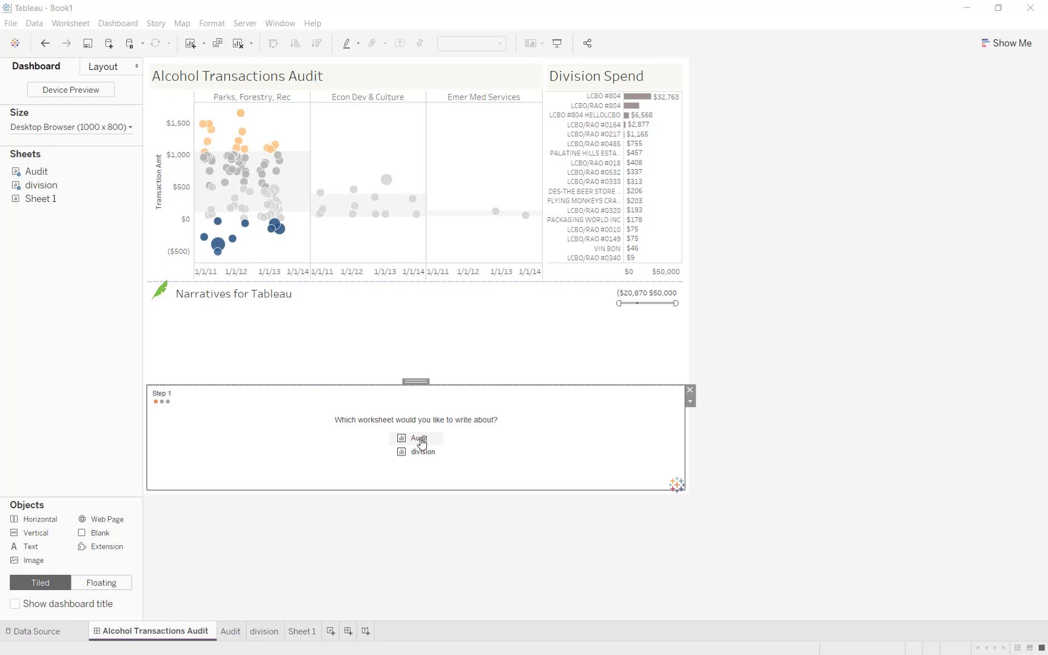
# - Choose the Audit worksheet for the narrative and make the extension area taller
pyautogui.click(421, 440)
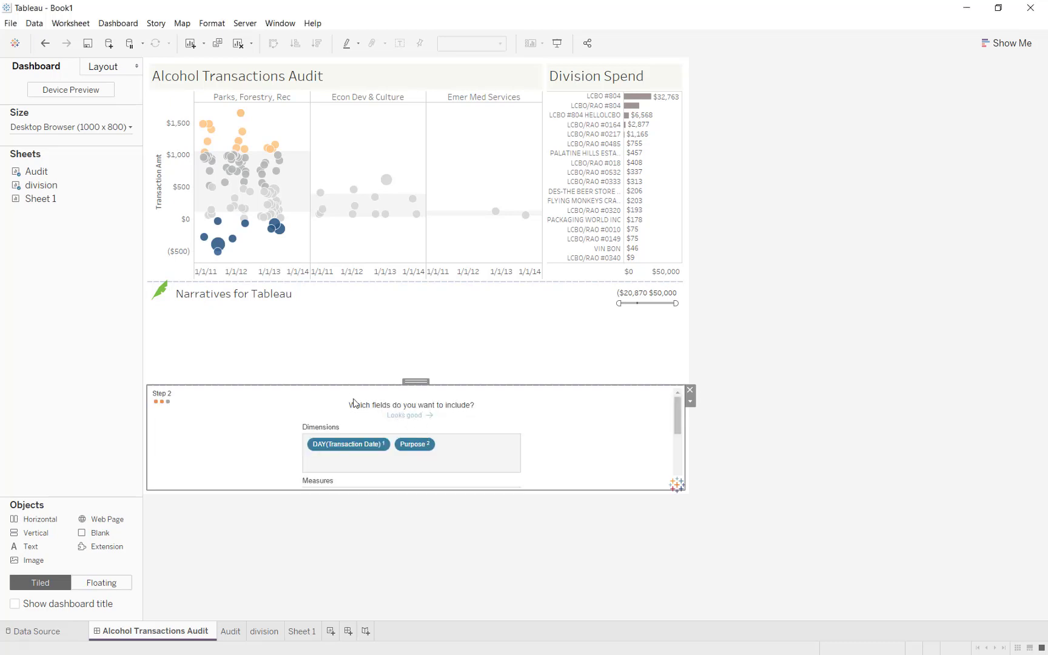
pyautogui.moveTo(349, 386); pyautogui.dragTo(358, 316)
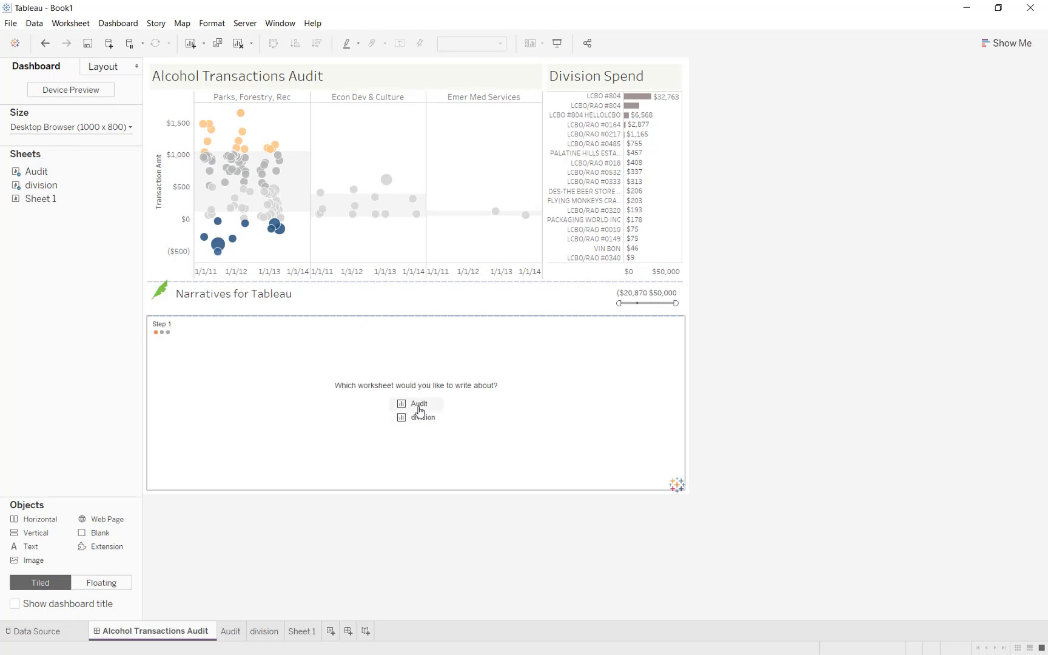
pyautogui.click(419, 406)
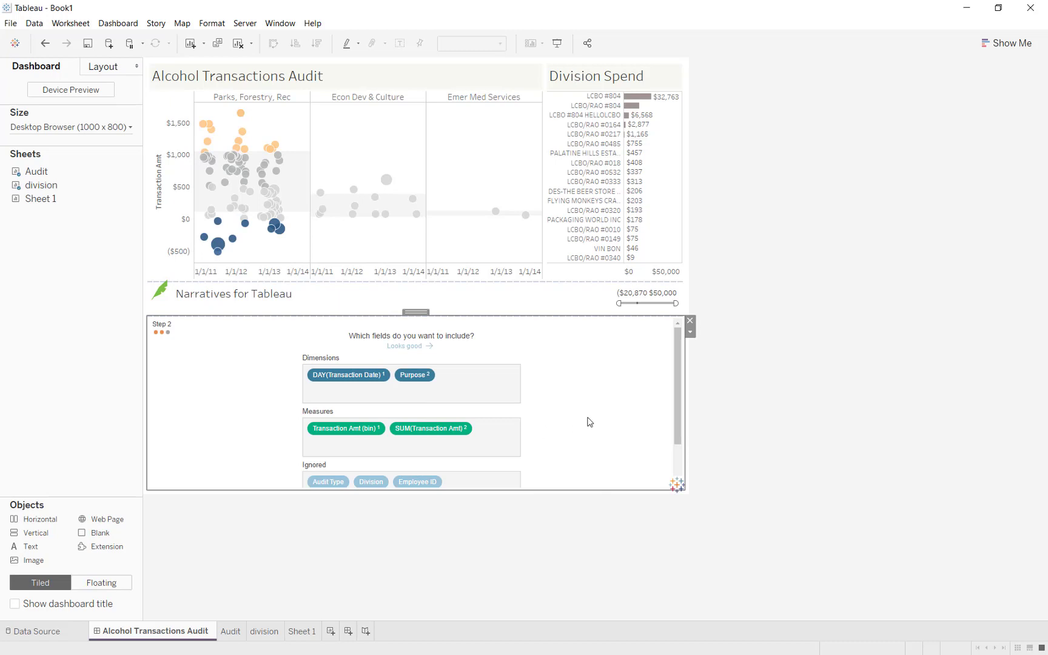
# - Ignore Transaction Amt (bin) and generate a discrete narrative
pyautogui.scroll(-1, 589, 423)
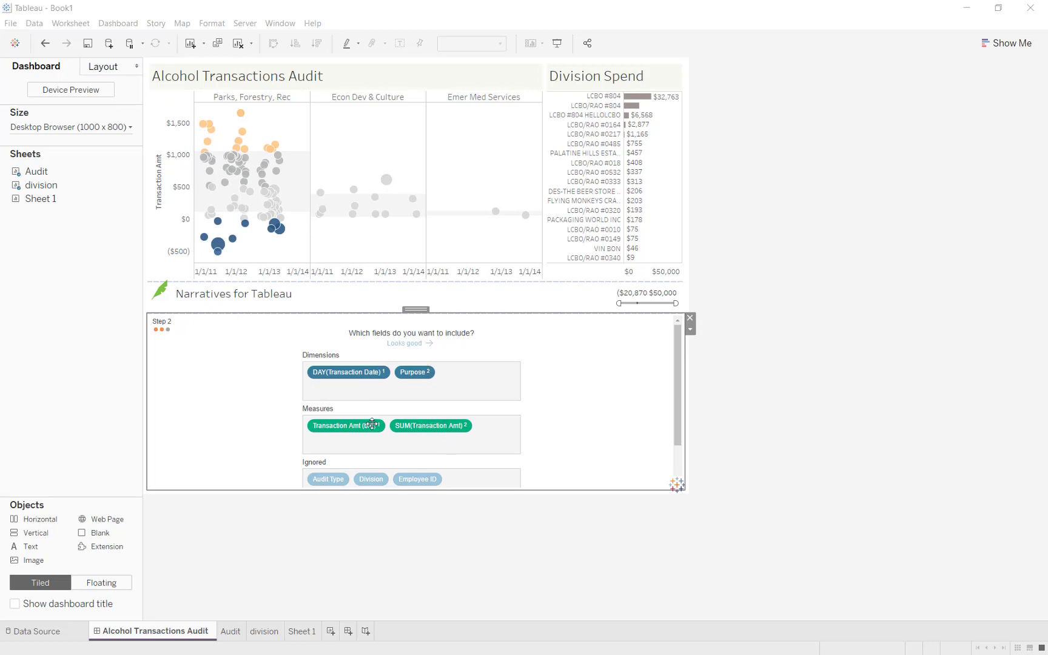
pyautogui.moveTo(470, 482); pyautogui.dragTo(468, 480)
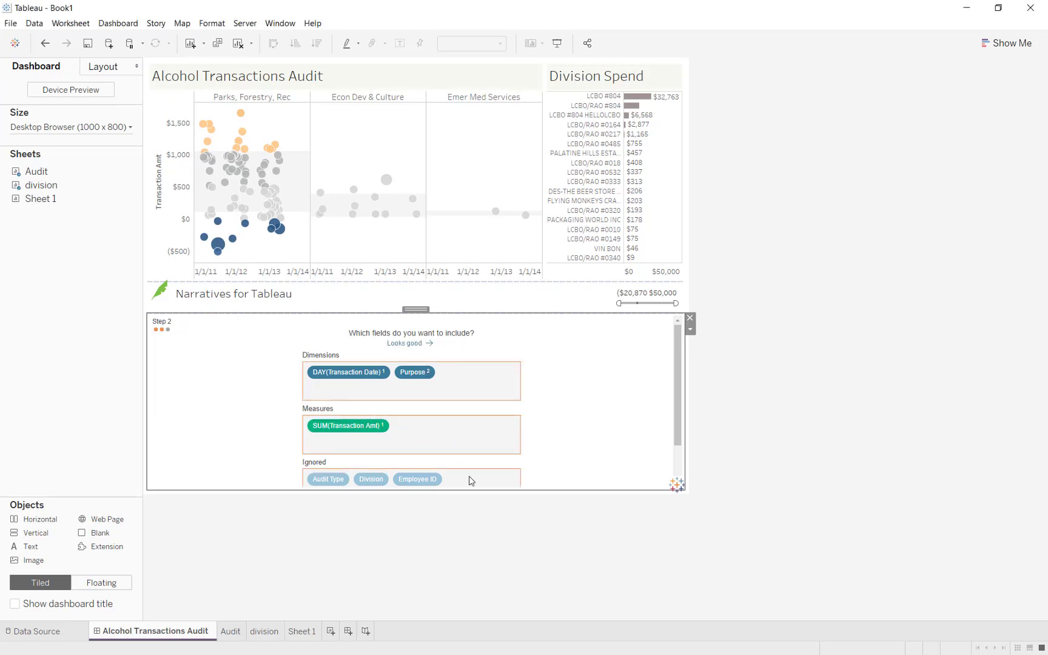
pyautogui.click(417, 344)
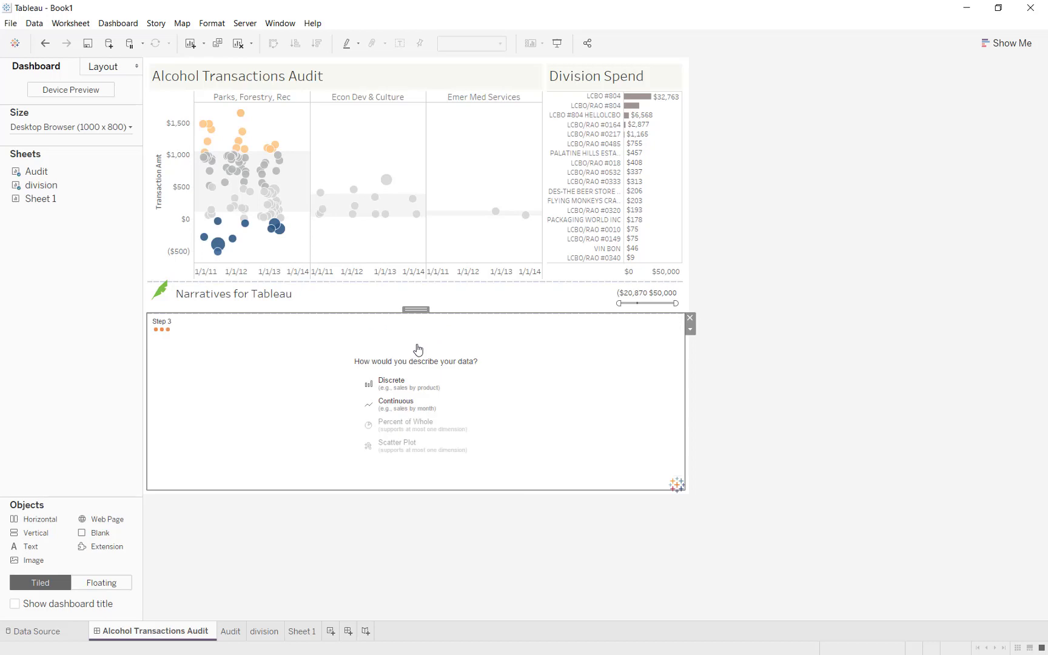
pyautogui.click(417, 389)
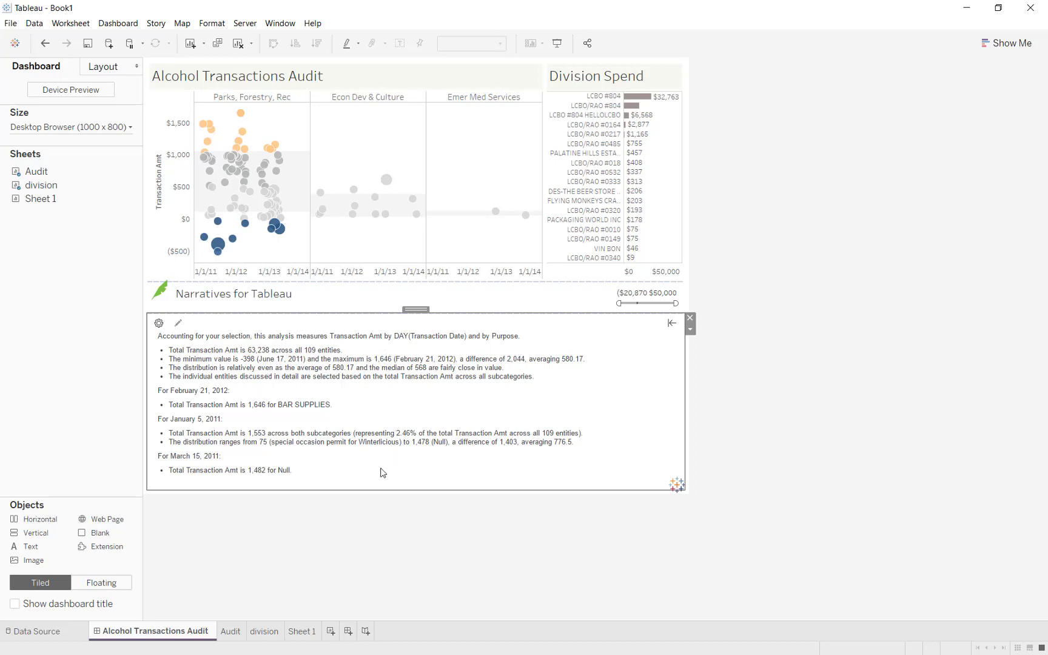
# - Set narrative verbosity to High and name DAY(Transaction Date) day/days
pyautogui.click(159, 323)
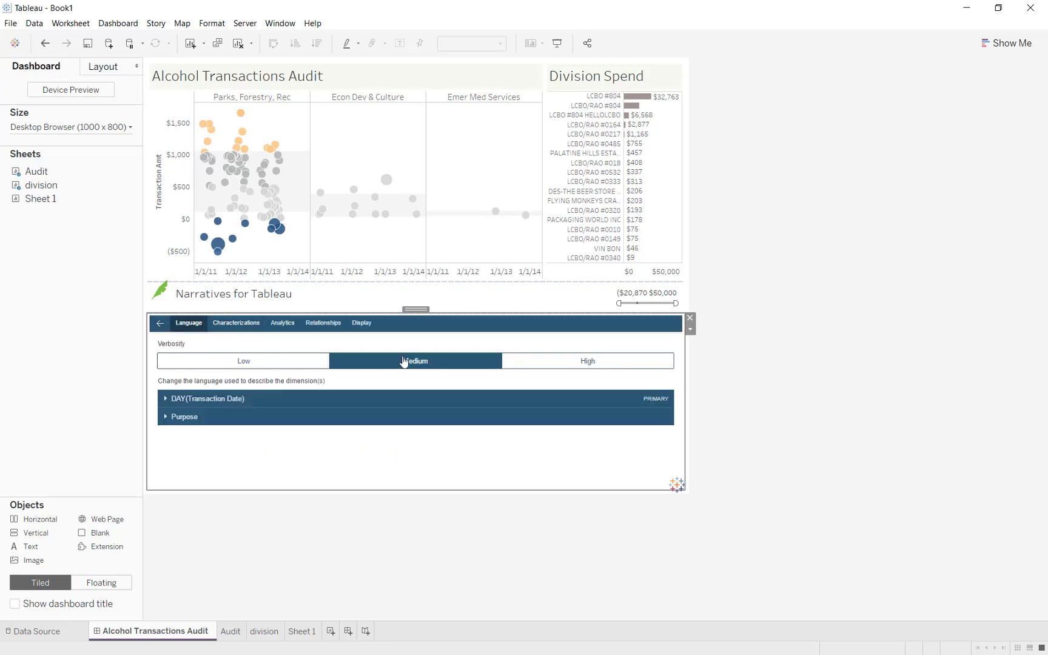
pyautogui.click(550, 367)
pyautogui.click(290, 400)
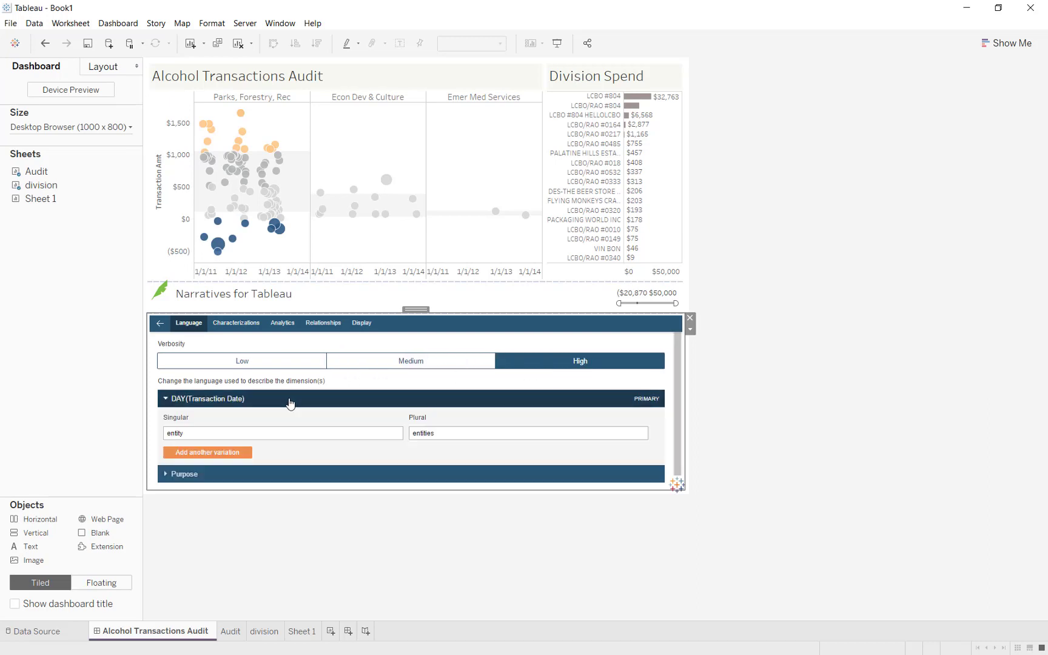
pyautogui.doubleClick(169, 435)
pyautogui.press('Tab')
pyautogui.write('days')
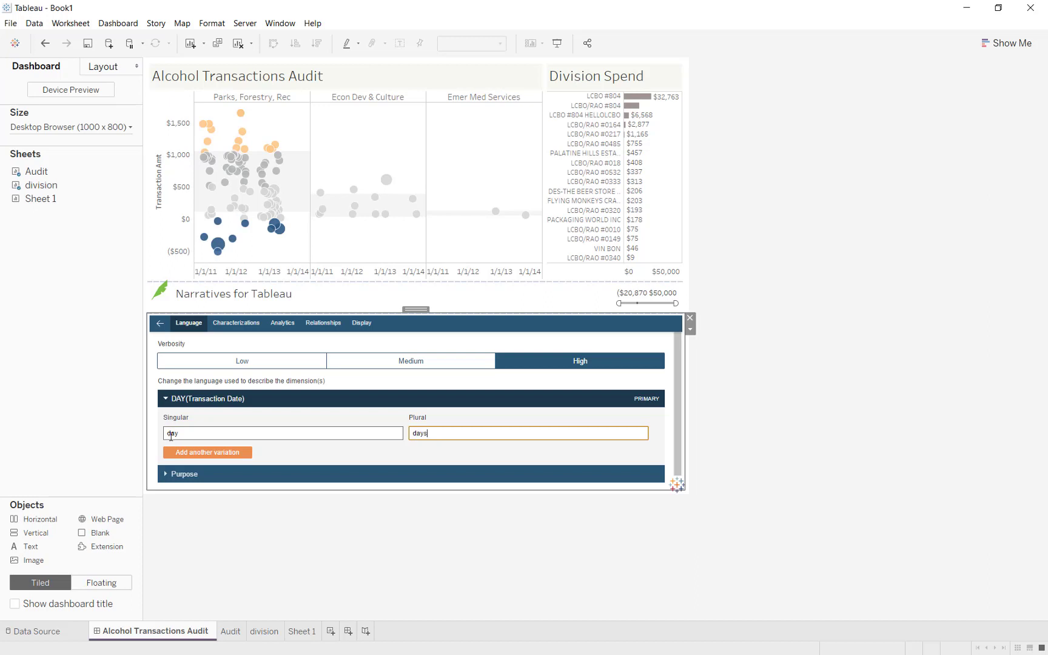
# - Name the Purpose dimension purpose/purposes
pyautogui.click(269, 474)
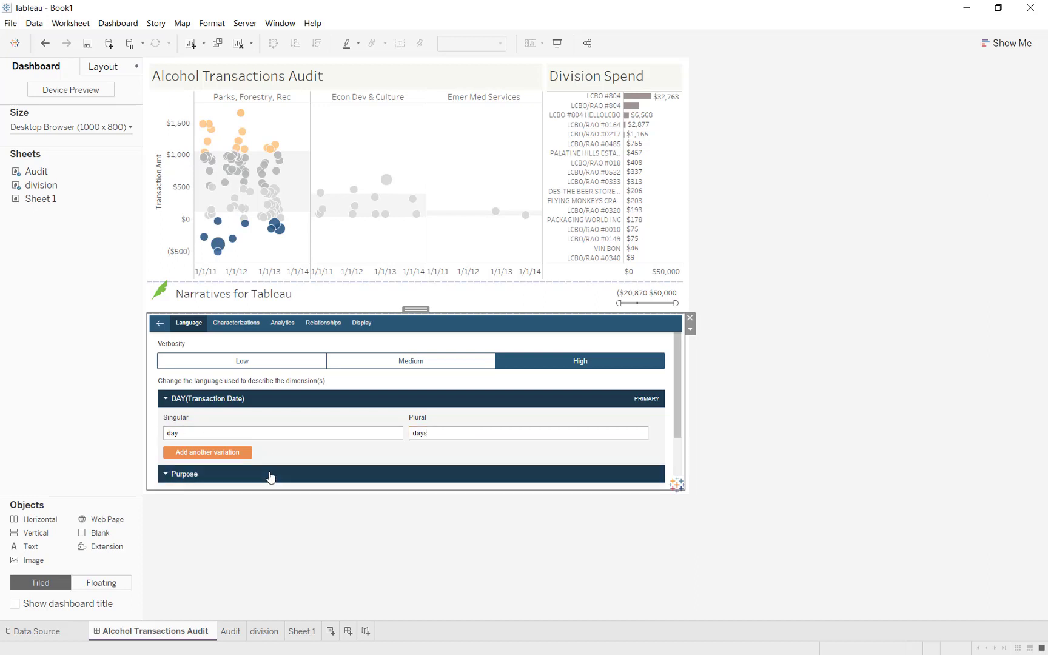
pyautogui.scroll(-1, 315, 452)
pyautogui.moveTo(271, 449); pyautogui.dragTo(142, 446)
pyautogui.write('purpose')
pyautogui.press('Tab')
pyautogui.write('p')
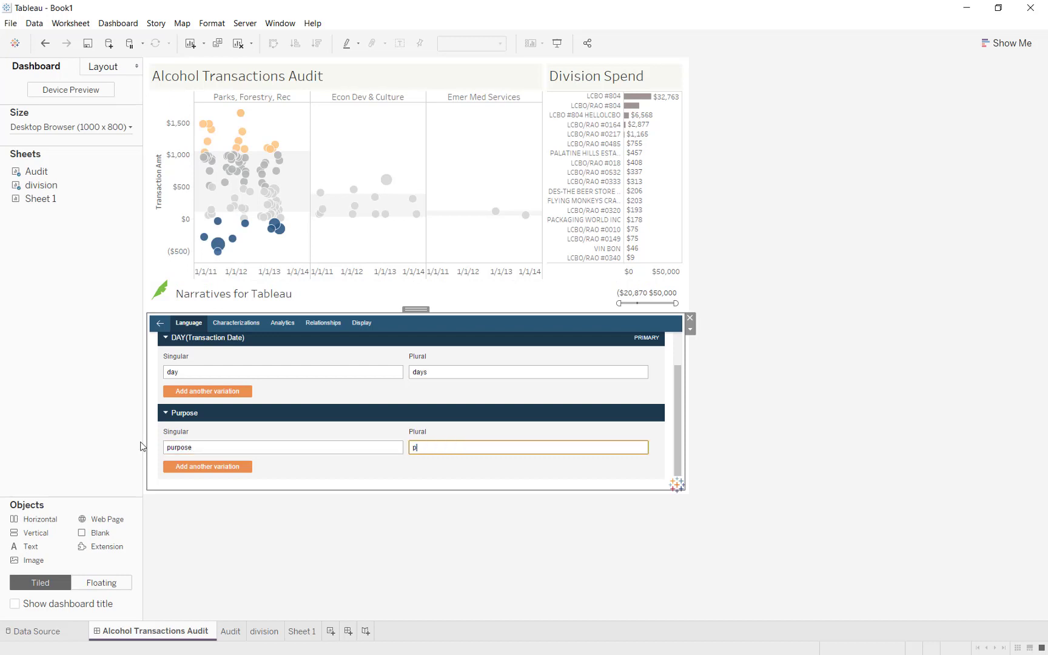
pyautogui.write('urposes')
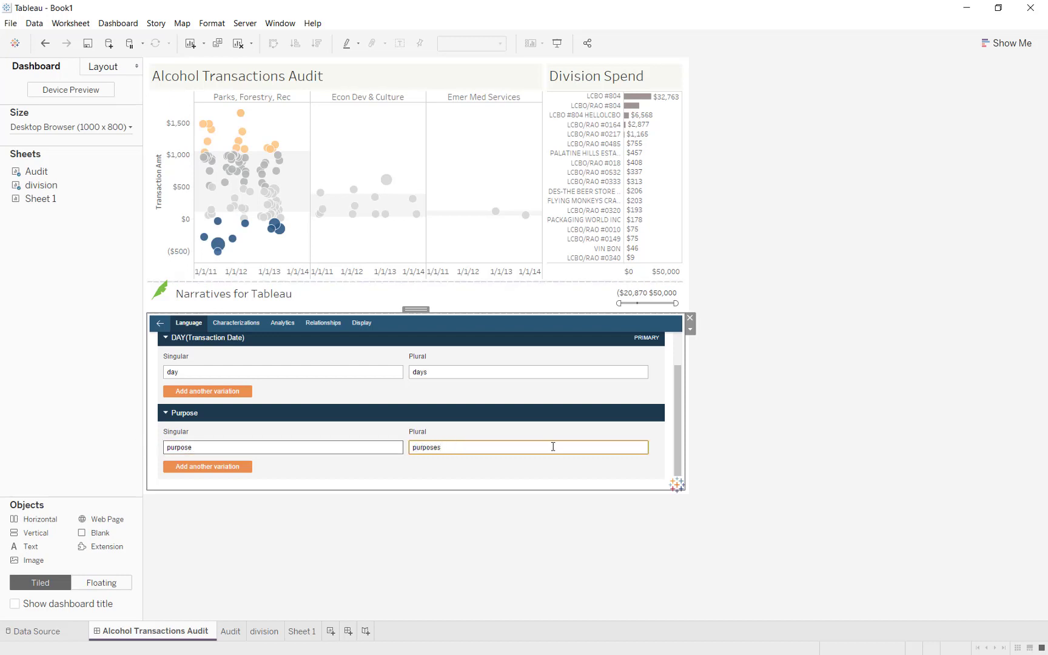
pyautogui.scroll(1, 427, 411)
# - Characterize SUM(Transaction Amt) as money where larger values are good
pyautogui.click(250, 324)
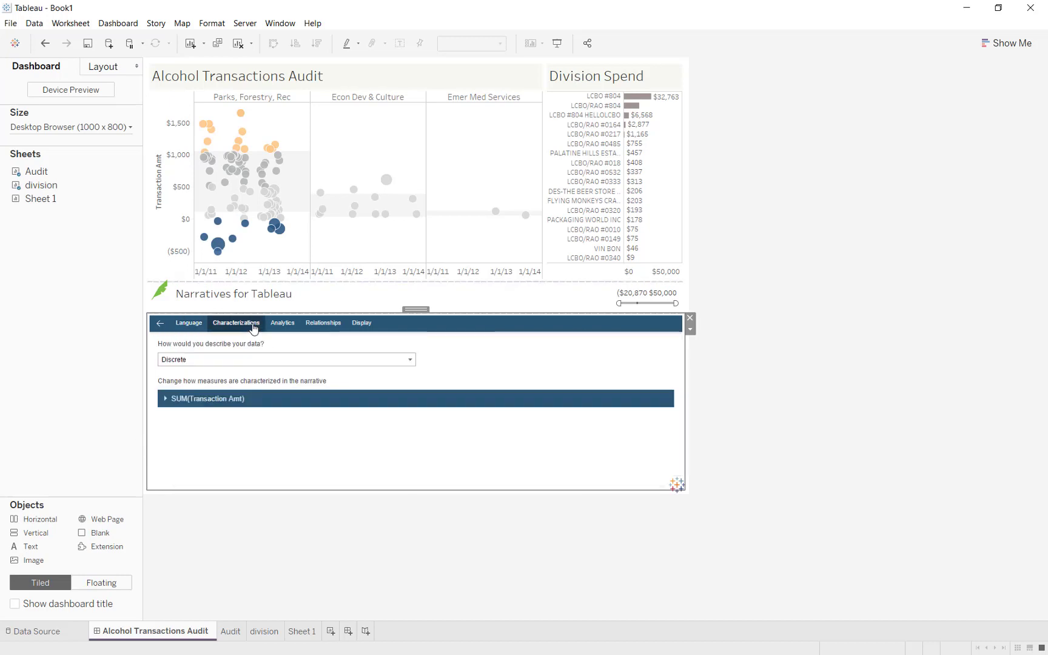
pyautogui.click(248, 399)
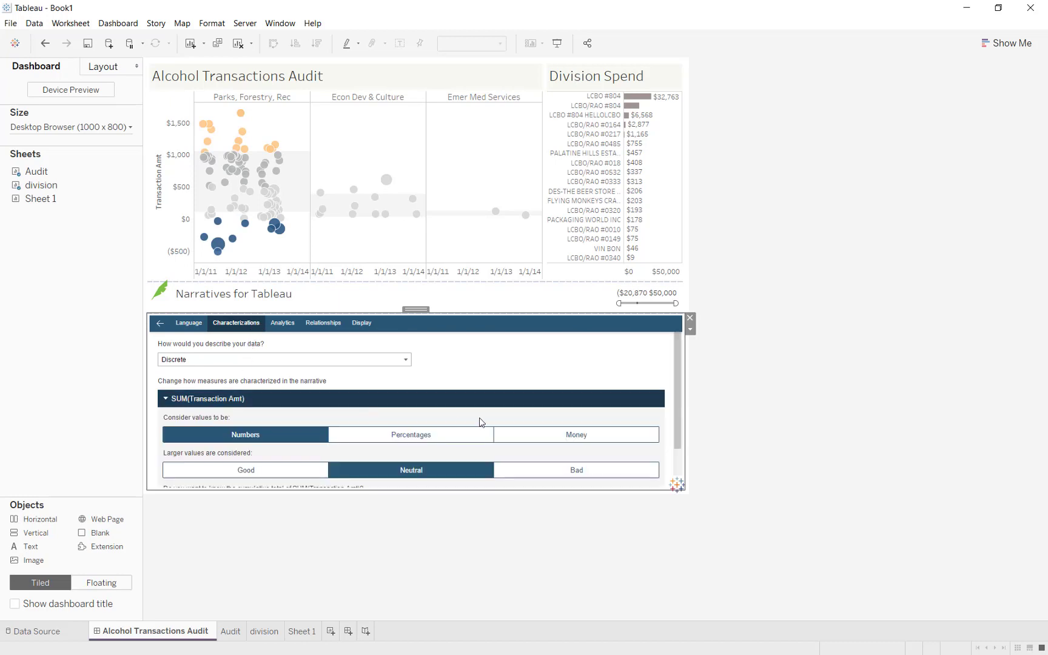
pyautogui.click(554, 434)
pyautogui.scroll(-1, 337, 449)
pyautogui.click(276, 430)
pyautogui.scroll(1, 424, 429)
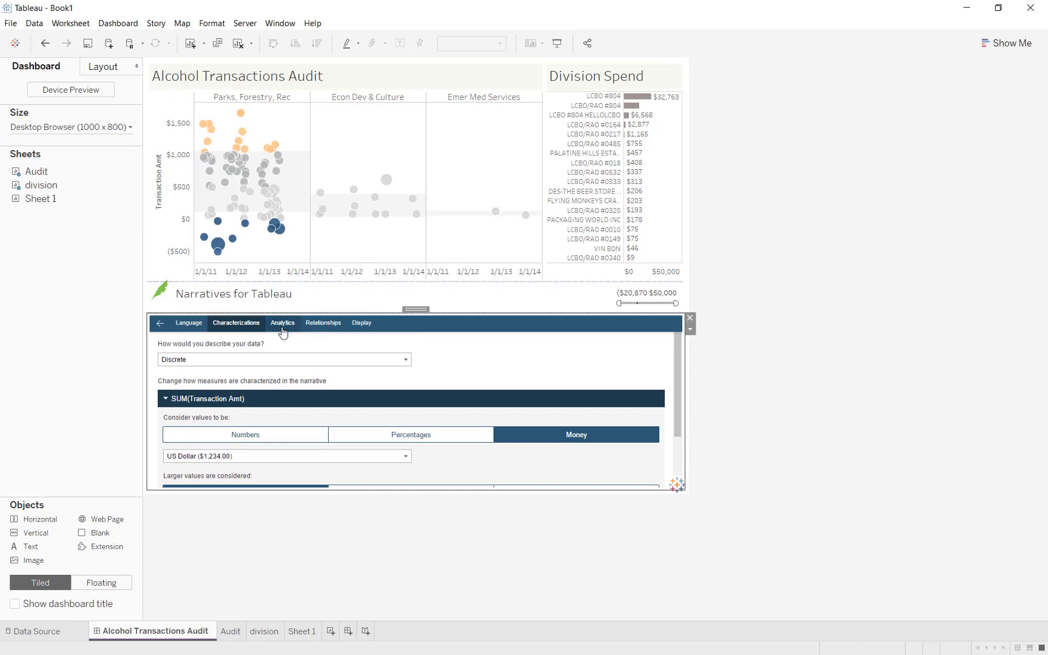
# - Set Display Structure to Paragraphs and regenerate the narrative
pyautogui.click(283, 323)
pyautogui.click(330, 328)
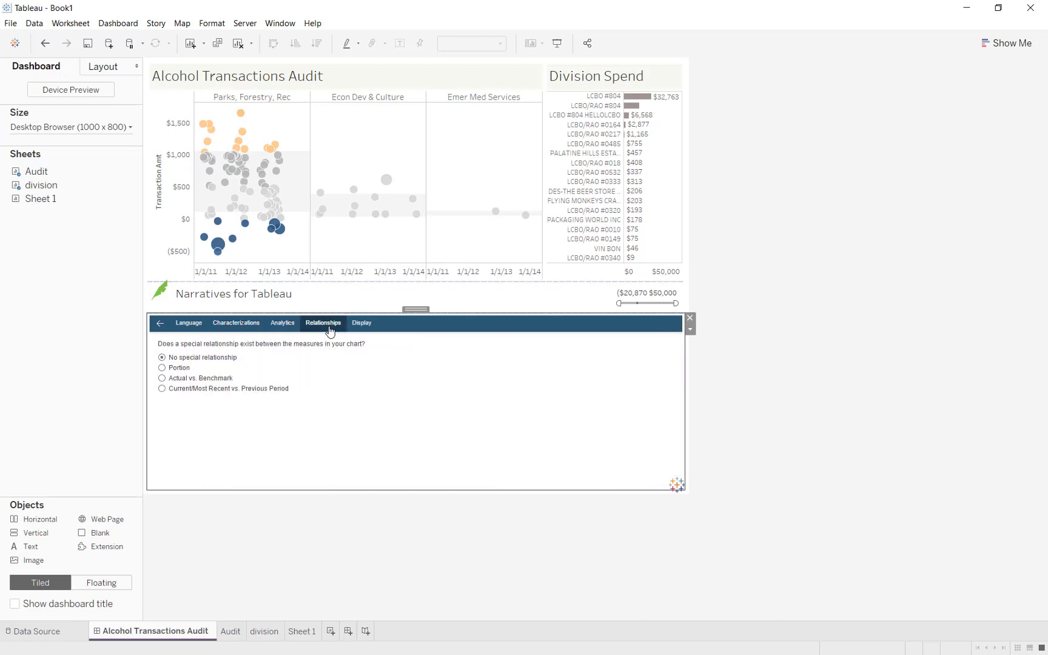
pyautogui.click(361, 324)
pyautogui.click(356, 367)
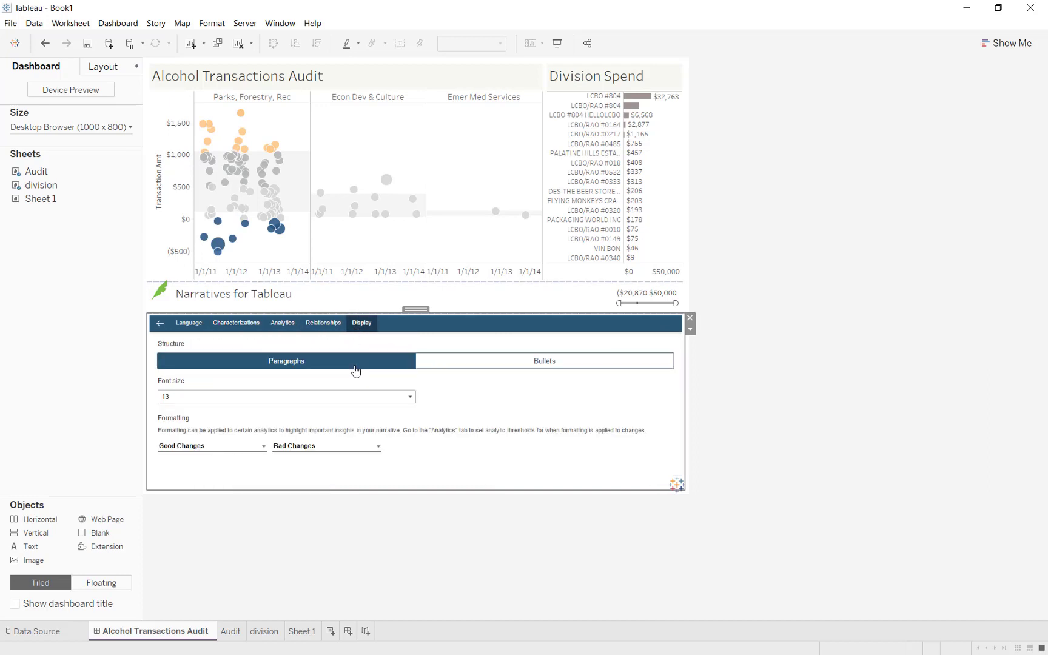
pyautogui.click(160, 326)
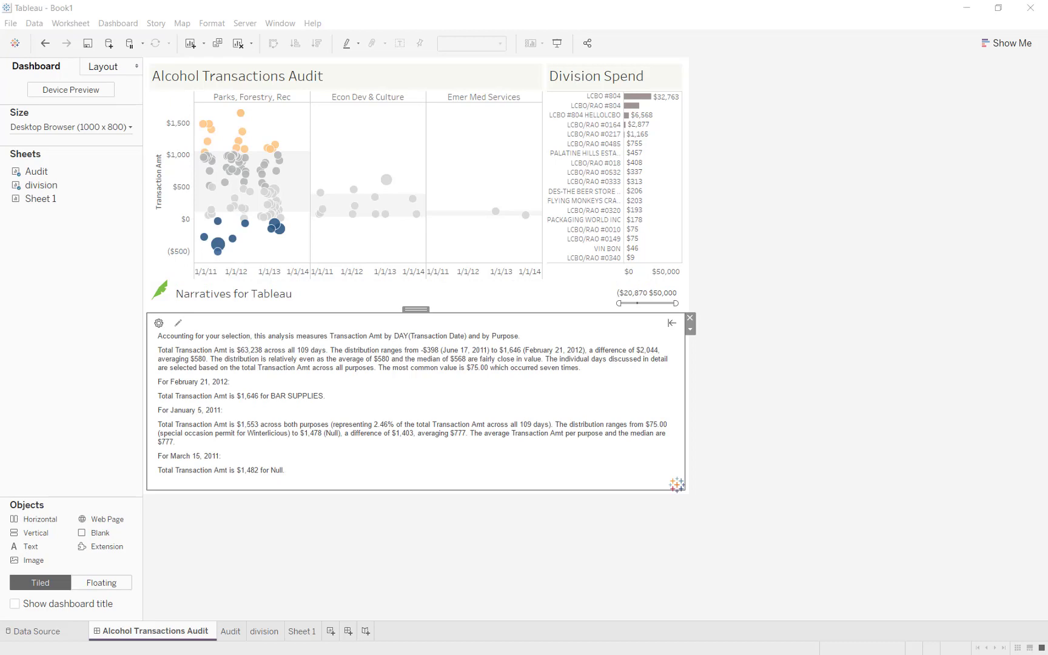
pyautogui.moveTo(378, 368); pyautogui.dragTo(587, 366)
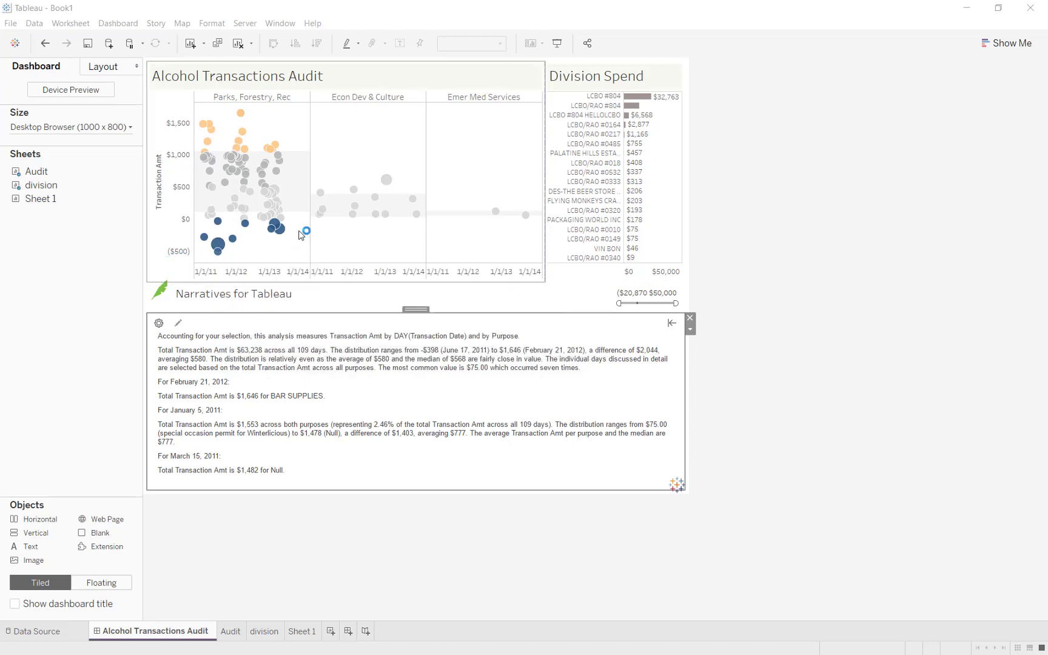
pyautogui.moveTo(229, 258)
pyautogui.moveTo(199, 106); pyautogui.dragTo(284, 150)
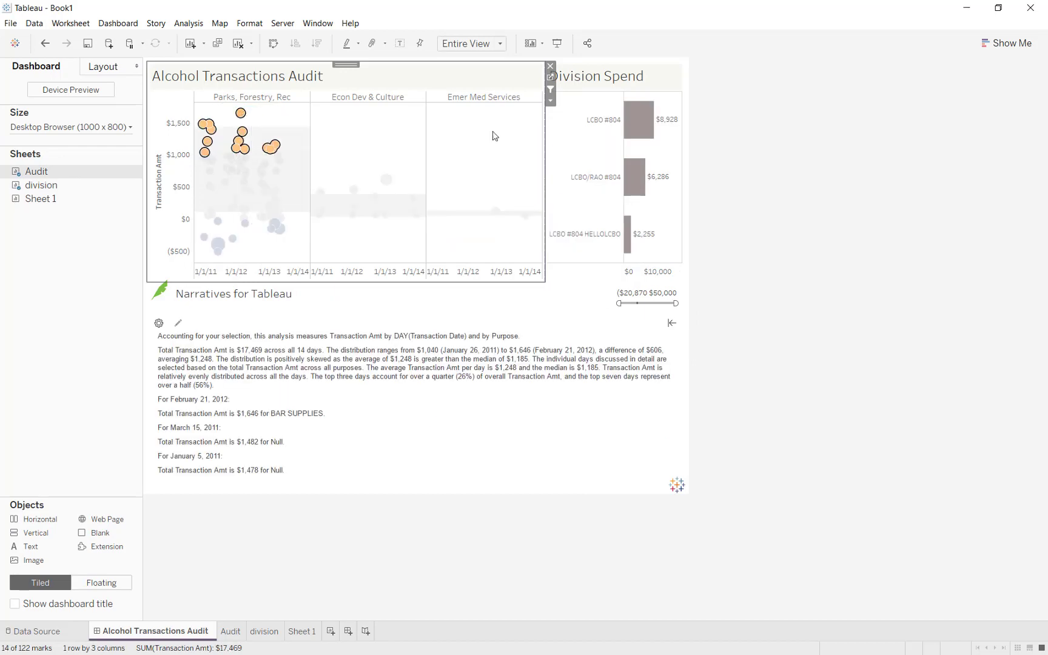
pyautogui.moveTo(643, 179)
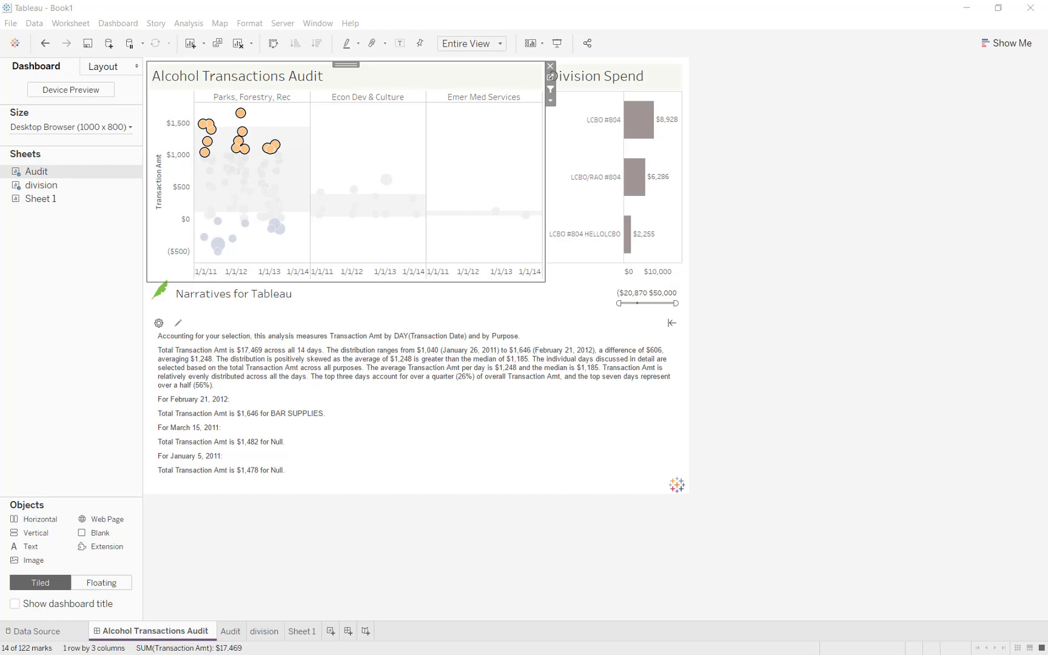
pyautogui.press('Escape')
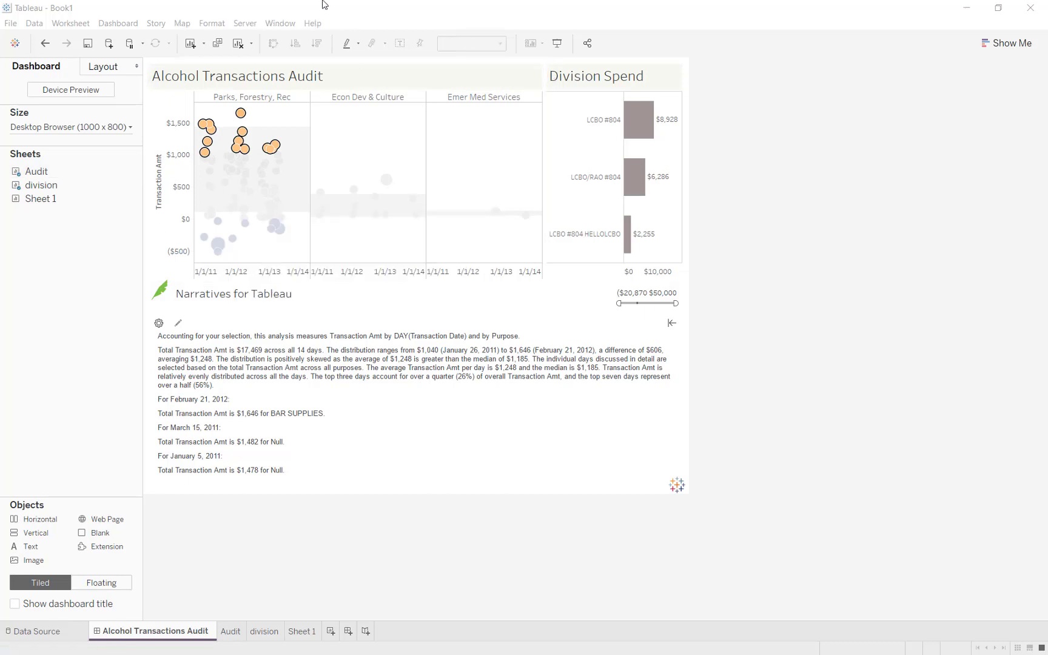
pyautogui.click(366, 139)
pyautogui.click(366, 139)
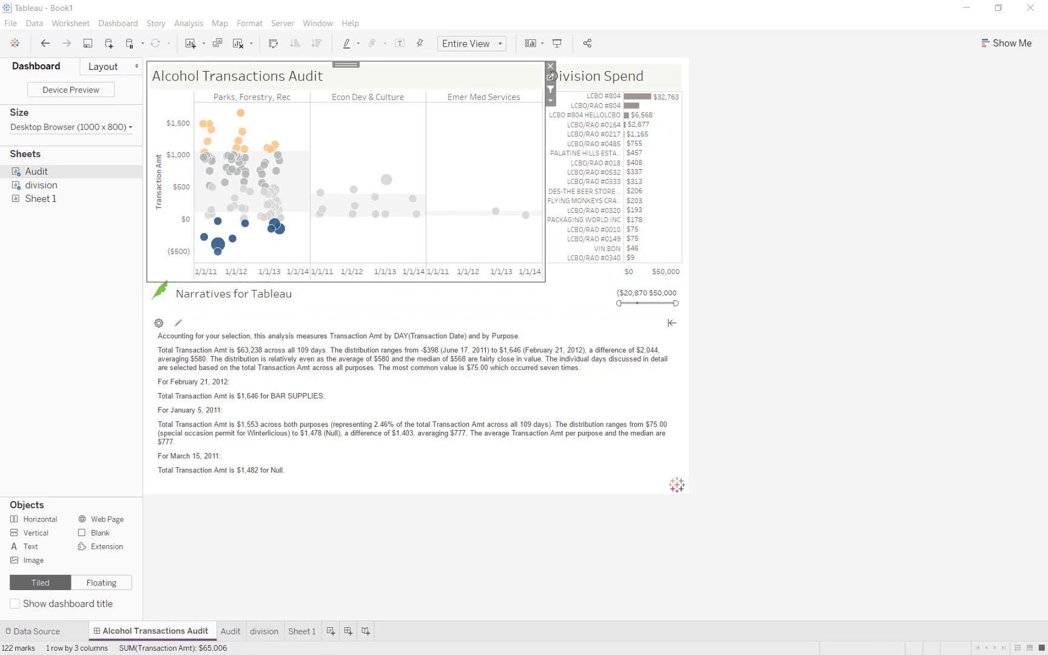
# - Sign in to the Tableau Server at localhost:8000 with the admin account, pick the Embed site, then begin publishing the workbook
pyautogui.click(284, 23)
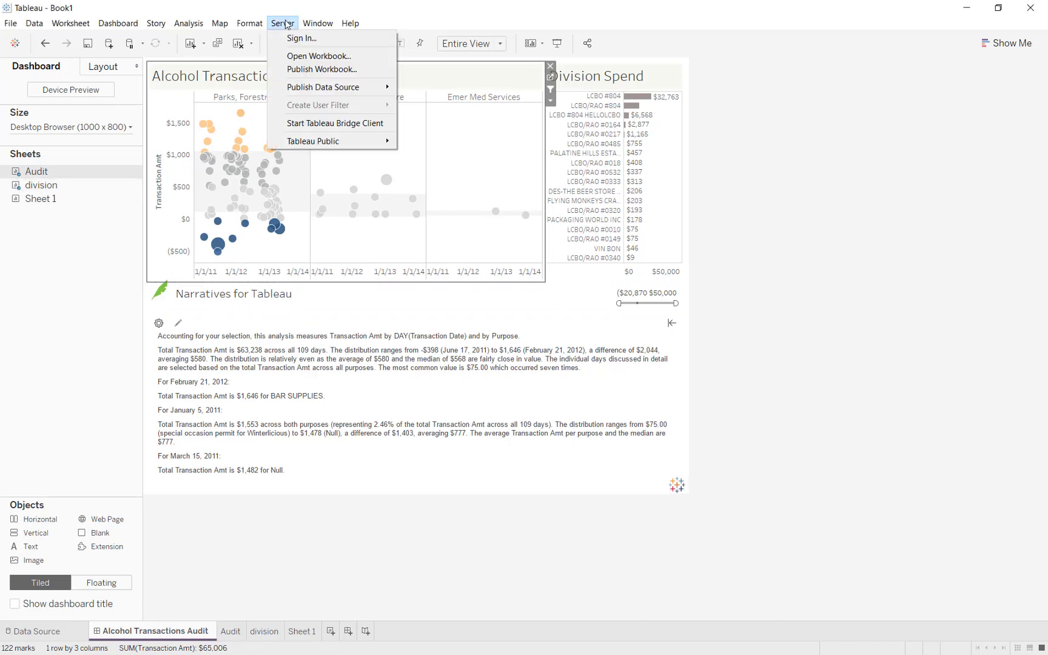
pyautogui.click(289, 40)
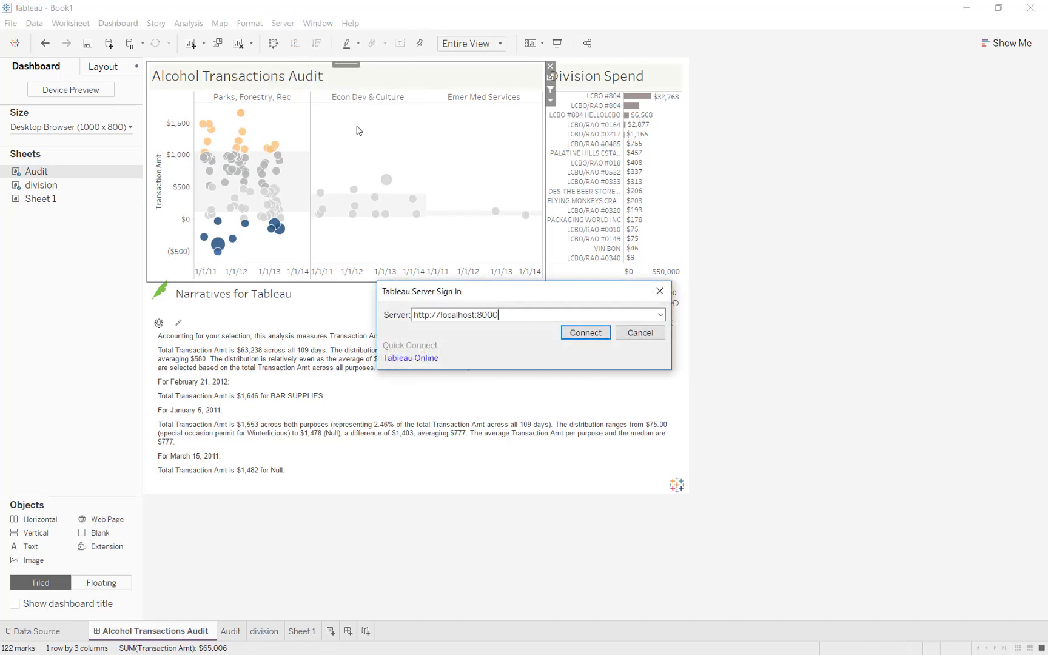
pyautogui.click(585, 333)
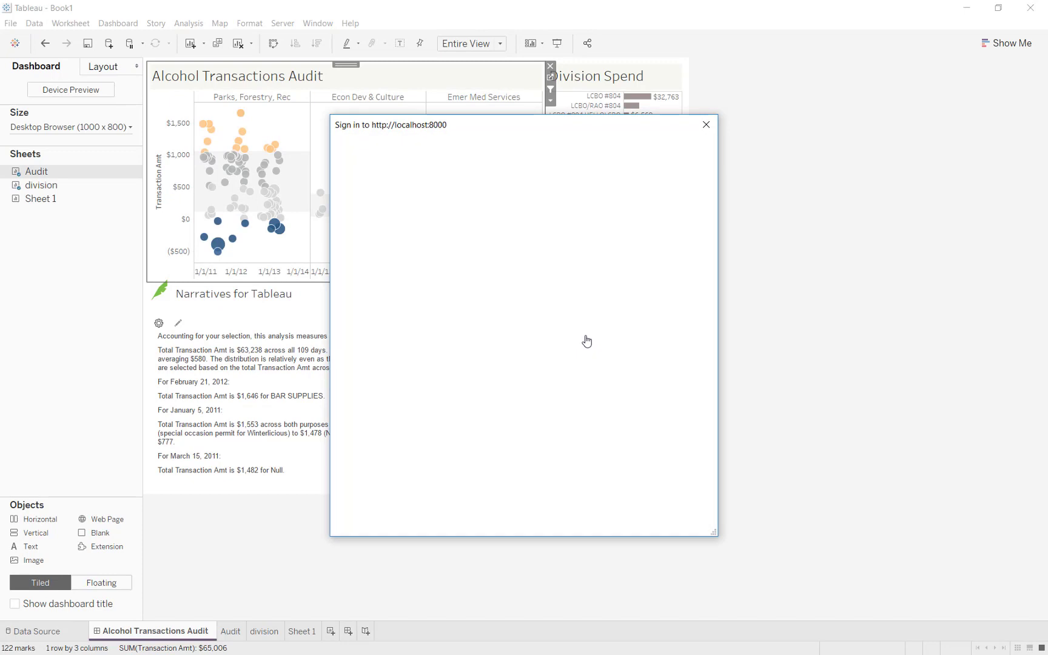
pyautogui.write('admin')
pyautogui.press('Tab')
pyautogui.write('admin')
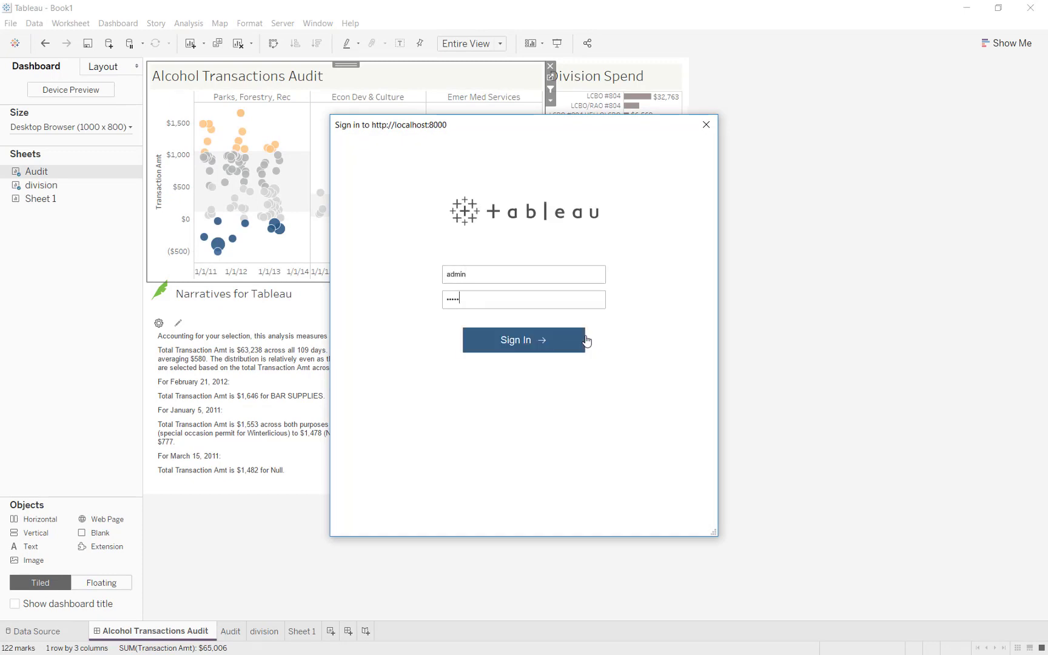
pyautogui.click(586, 341)
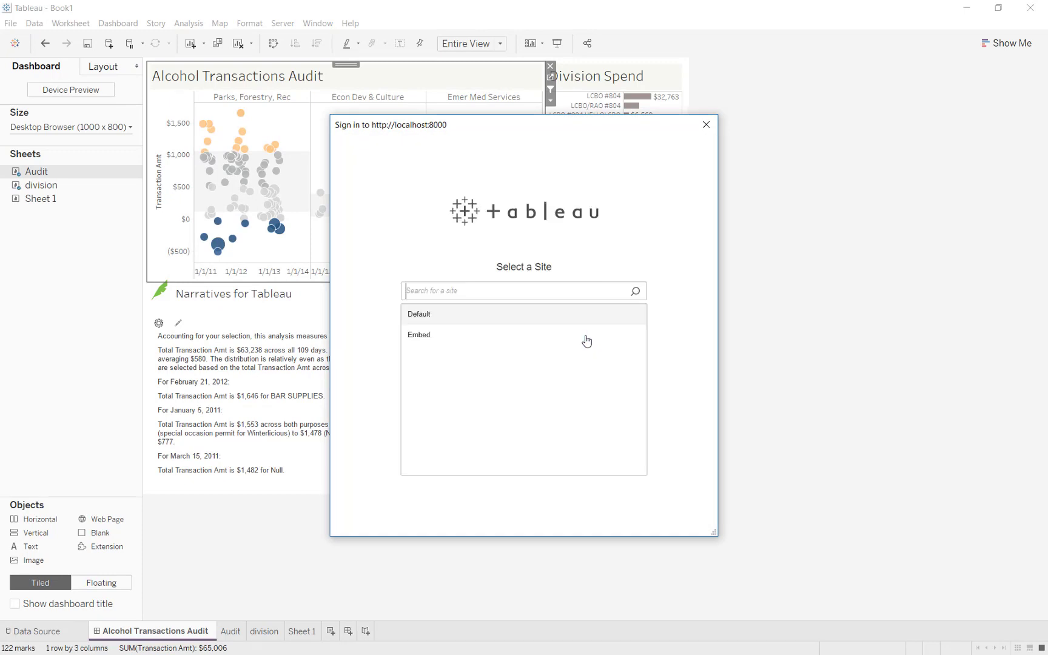
pyautogui.click(479, 341)
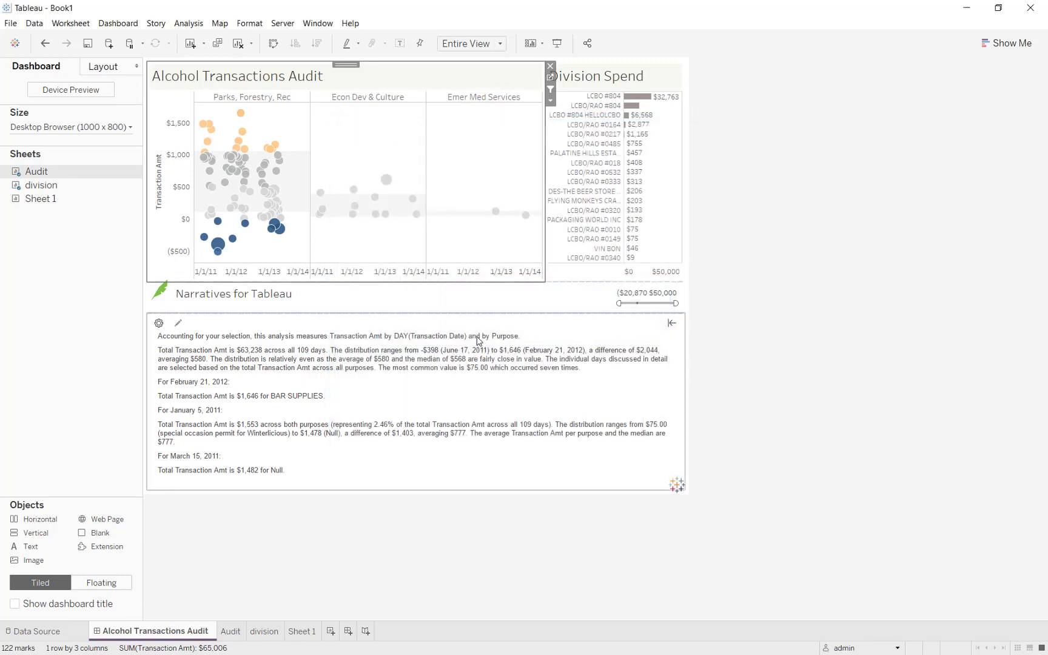
pyautogui.click(282, 23)
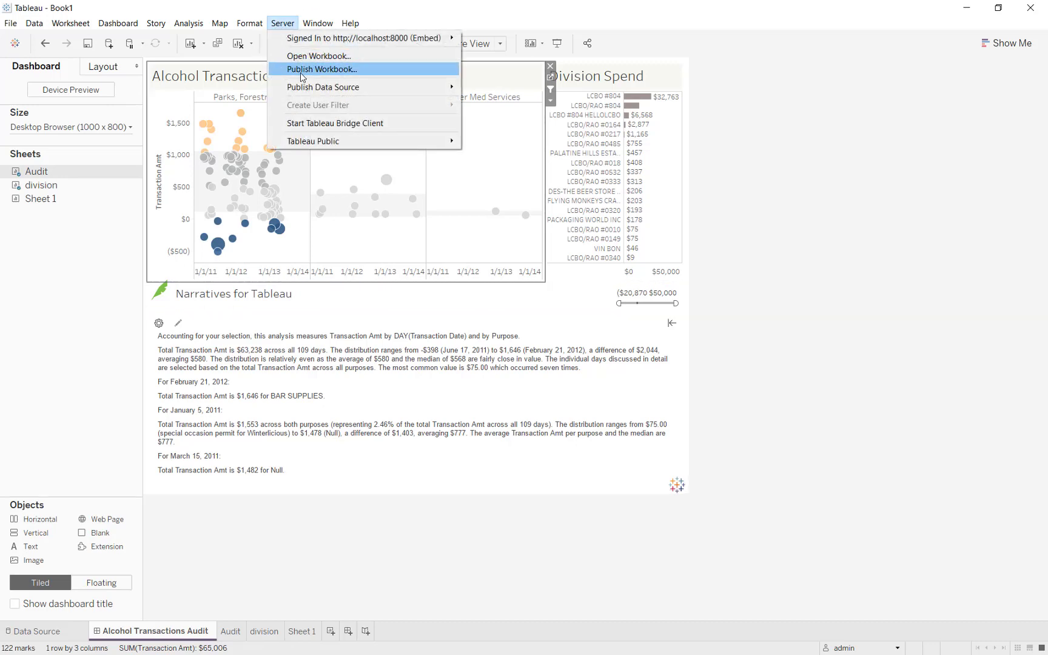
pyautogui.click(301, 70)
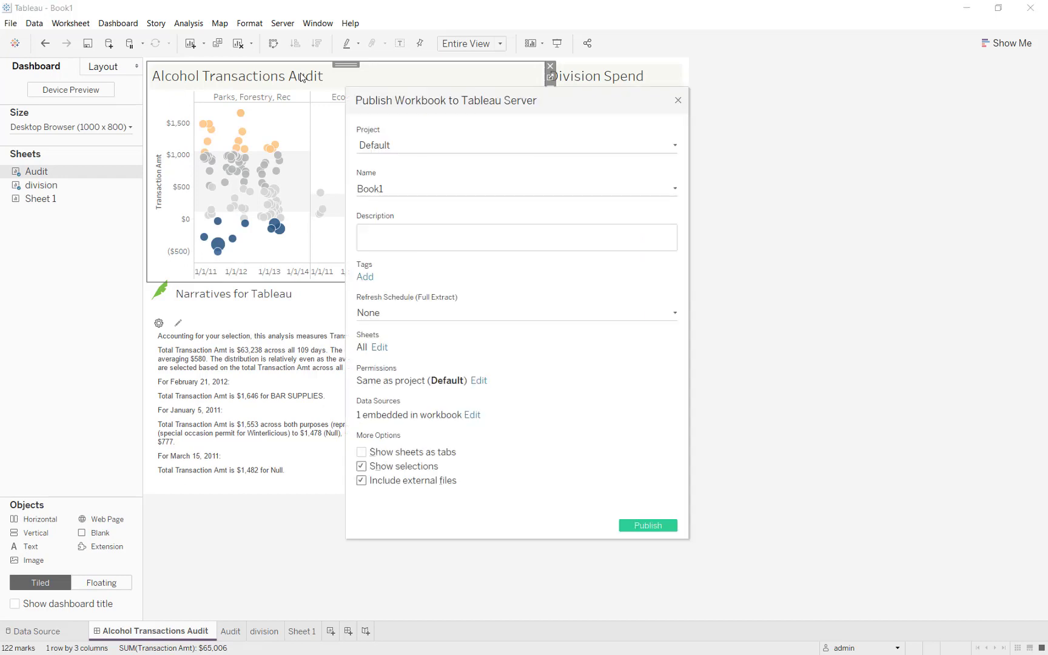
# - Publish to the Default project under the name 'Audit Transactions' with no refresh schedule
pyautogui.click(472, 152)
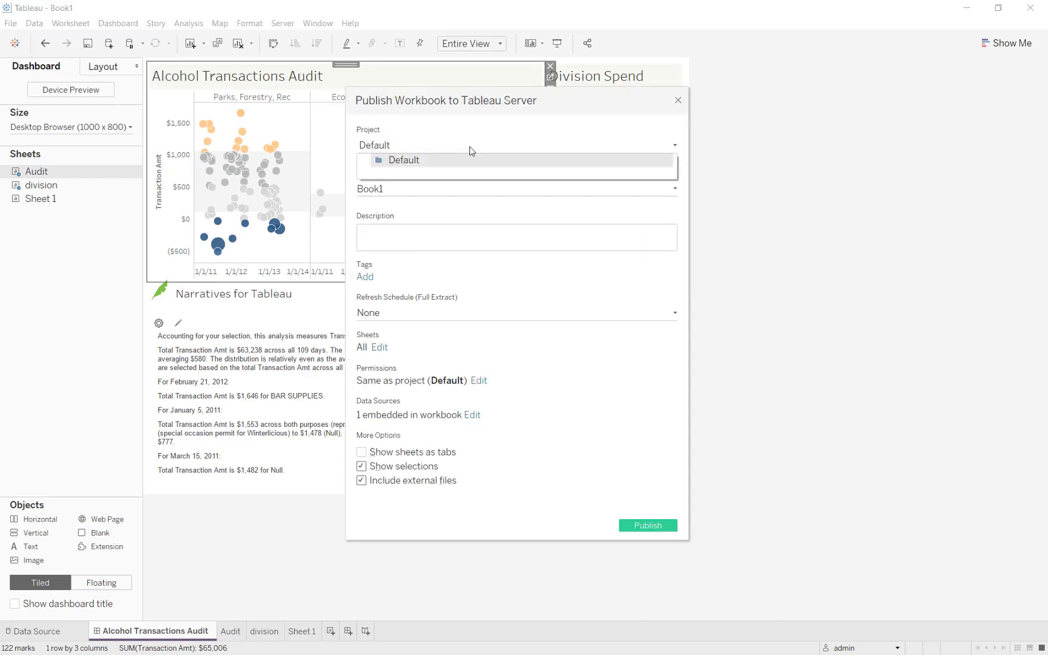
pyautogui.click(469, 164)
pyautogui.moveTo(415, 192); pyautogui.dragTo(358, 195)
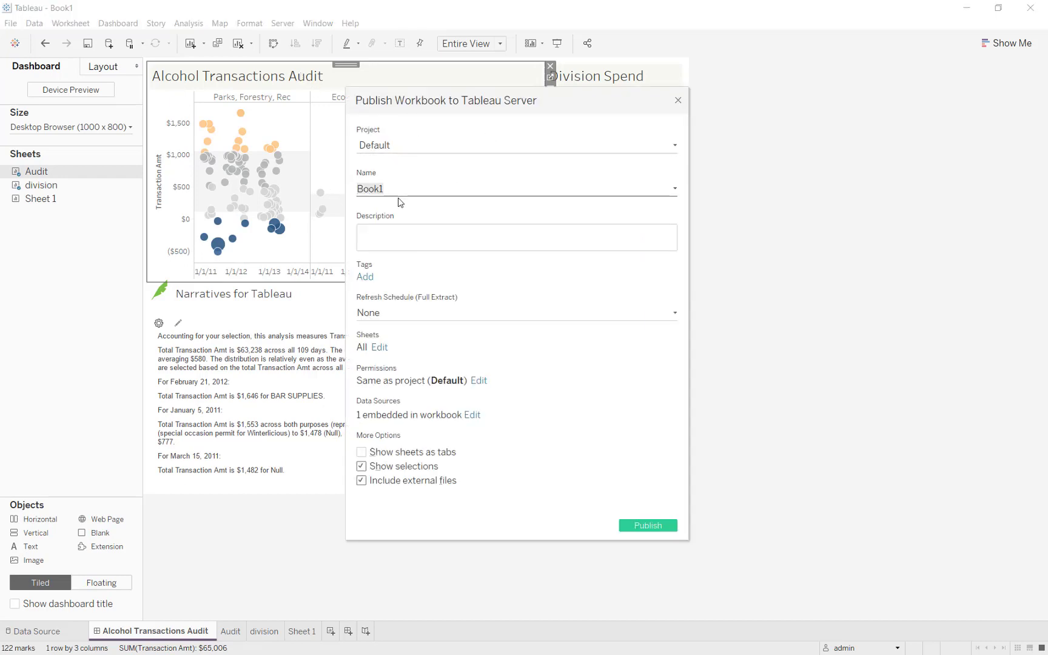
pyautogui.write('Audit Transactions')
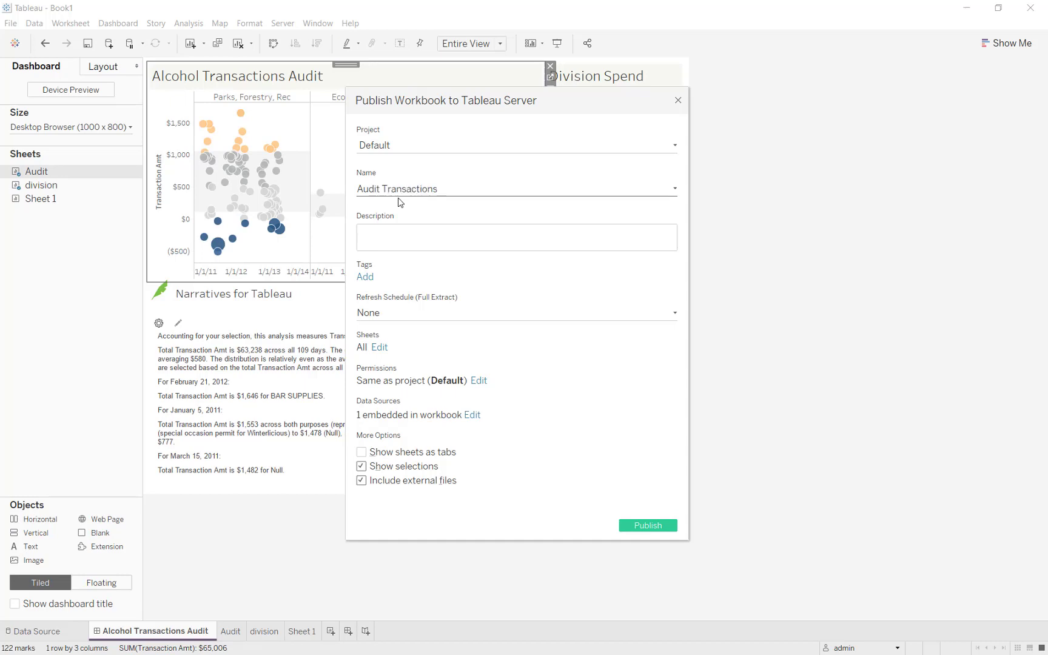
pyautogui.click(380, 189)
pyautogui.click(376, 314)
pyautogui.click(454, 309)
# - Exclude the Audit and division sheets, review permissions, and publish the workbook
pyautogui.click(383, 349)
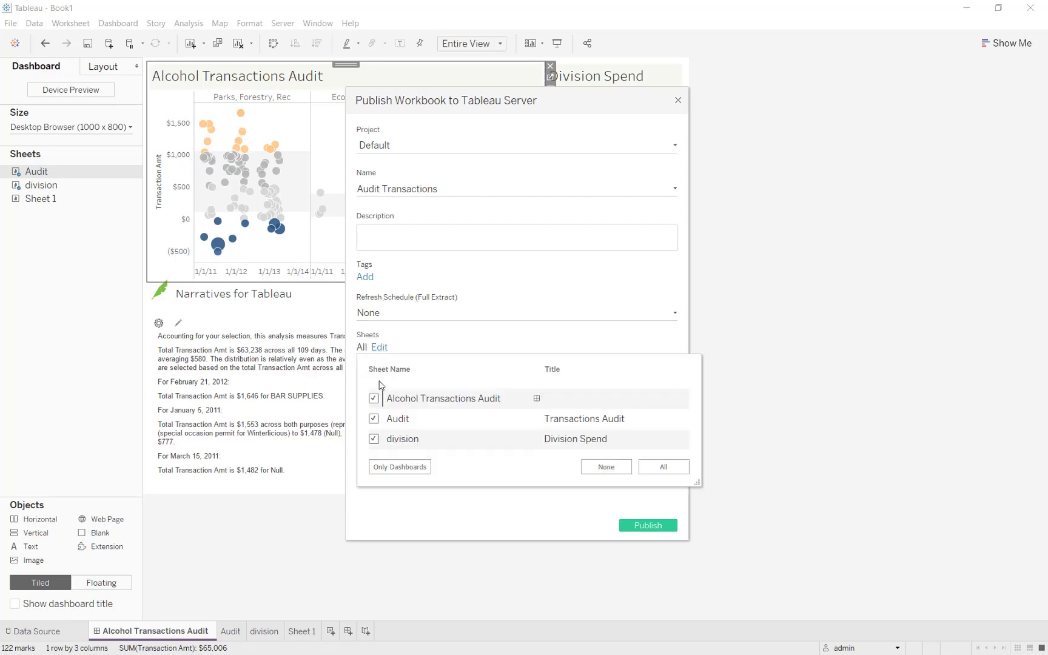
pyautogui.click(374, 418)
pyautogui.click(374, 438)
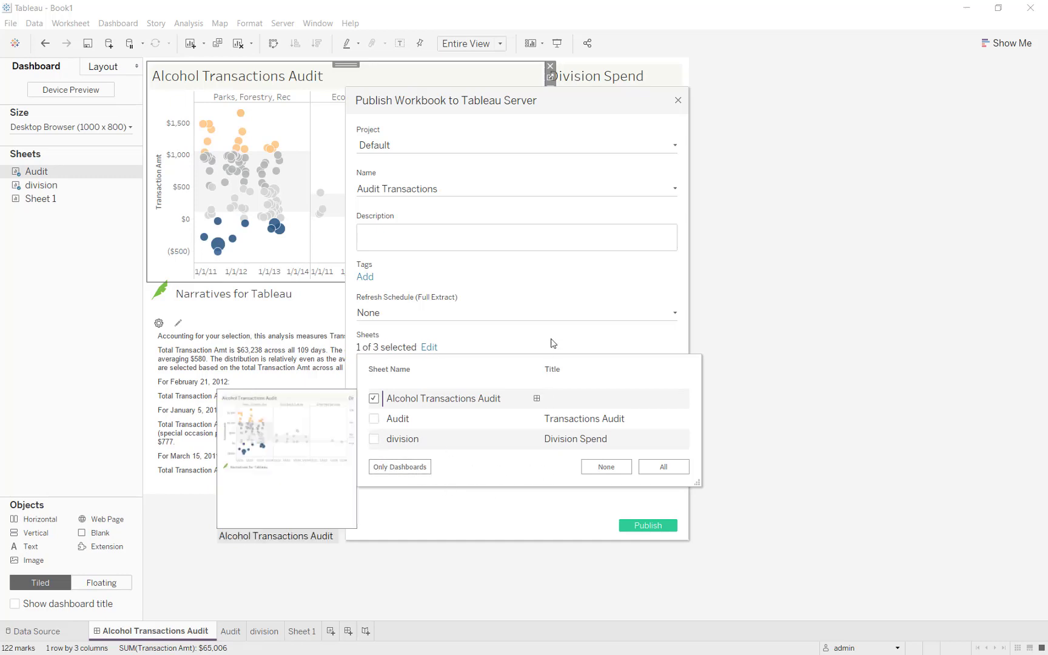
pyautogui.click(553, 291)
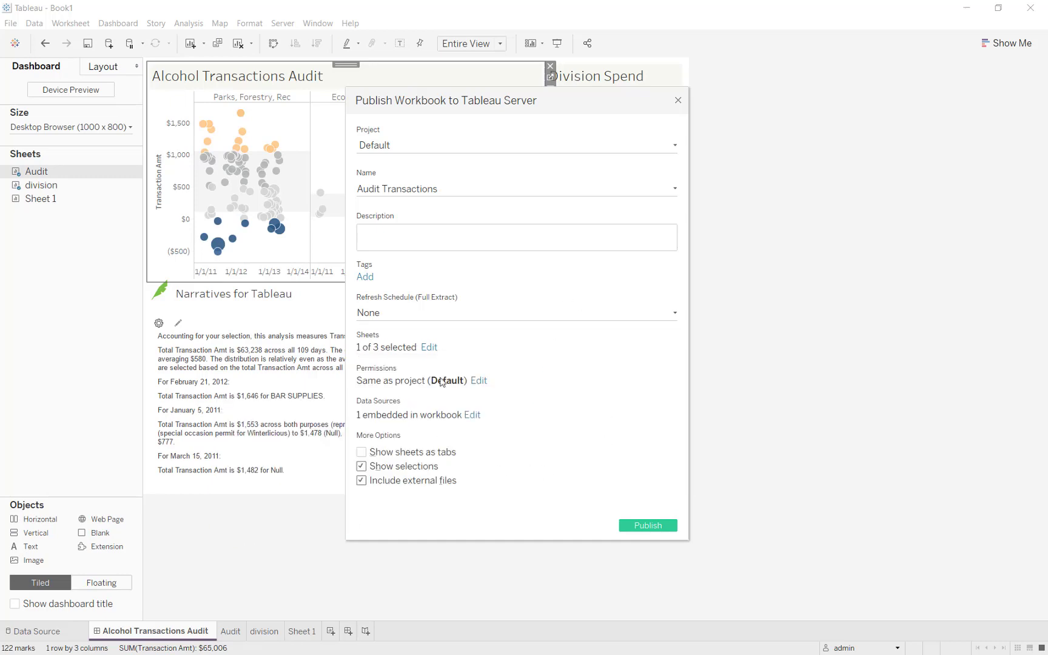
pyautogui.click(478, 381)
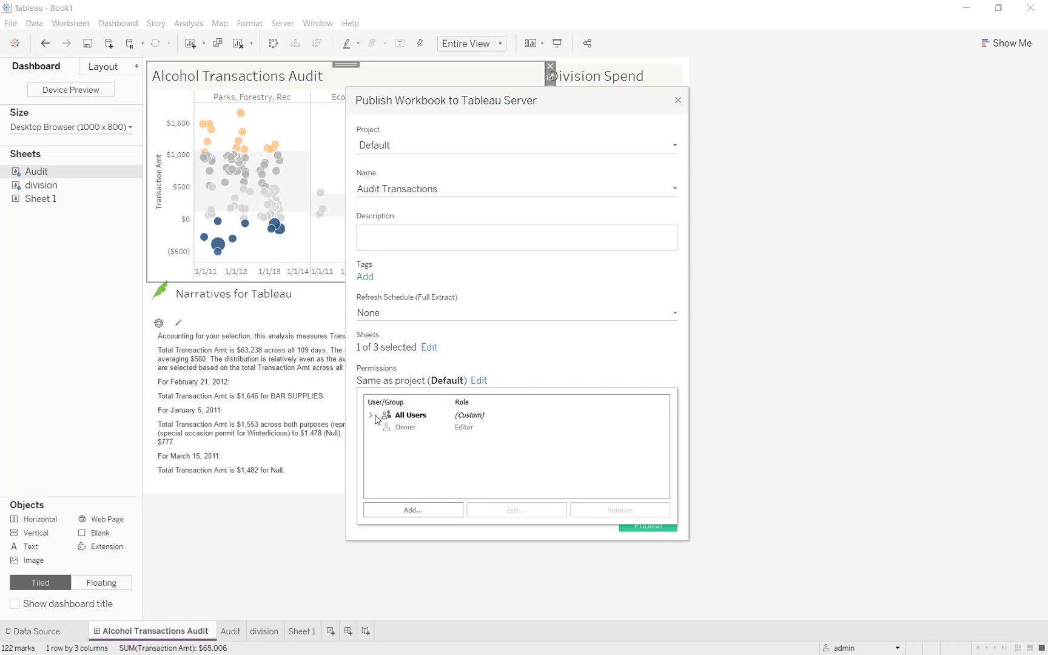
pyautogui.click(523, 381)
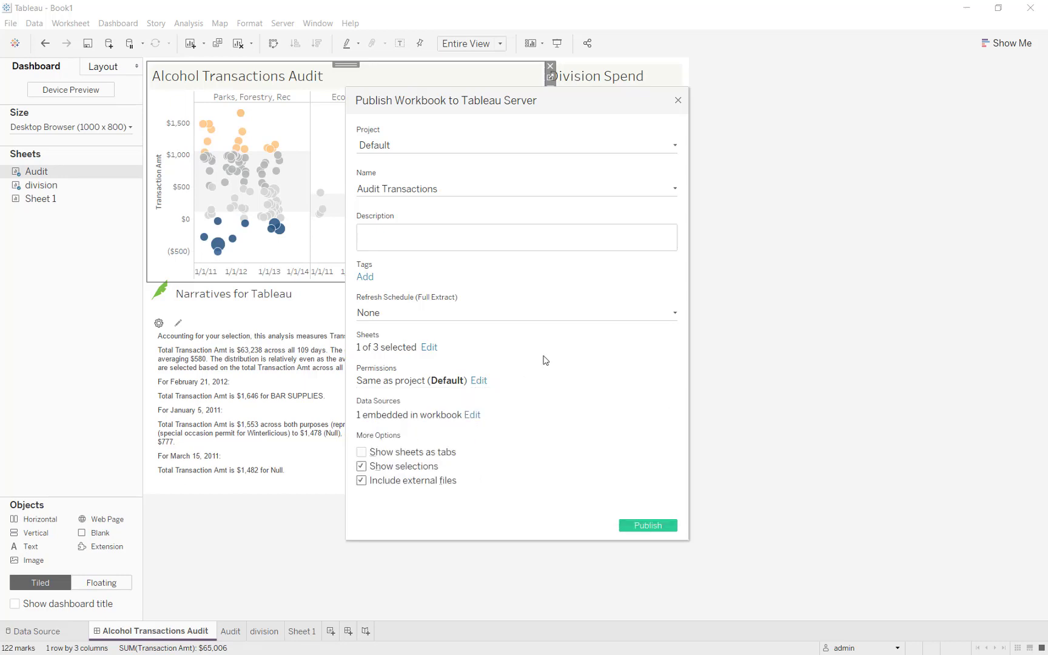
pyautogui.click(654, 526)
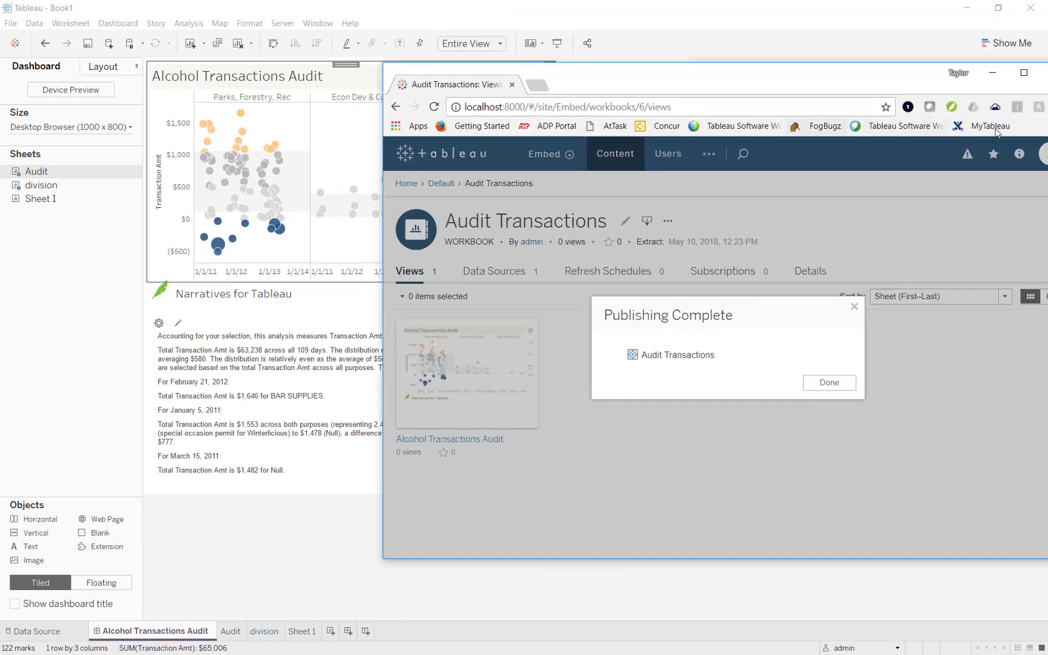
# - Dismiss the Publishing Complete message and open the Alcohol Transactions Audit view
pyautogui.click(1024, 72)
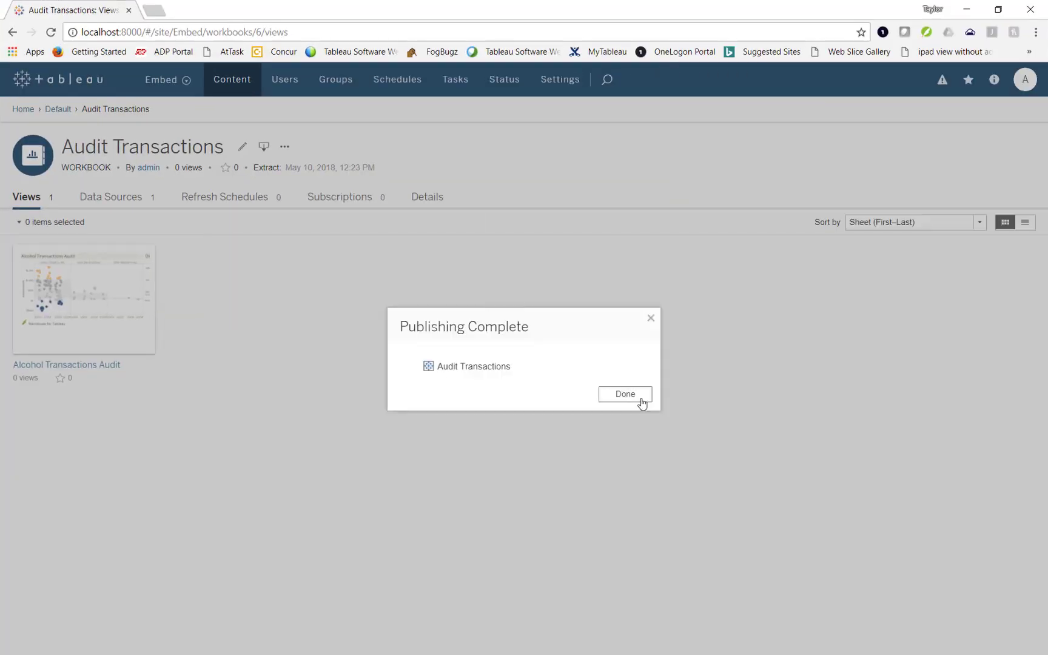
pyautogui.click(639, 396)
pyautogui.moveTo(71, 268)
pyautogui.click(92, 261)
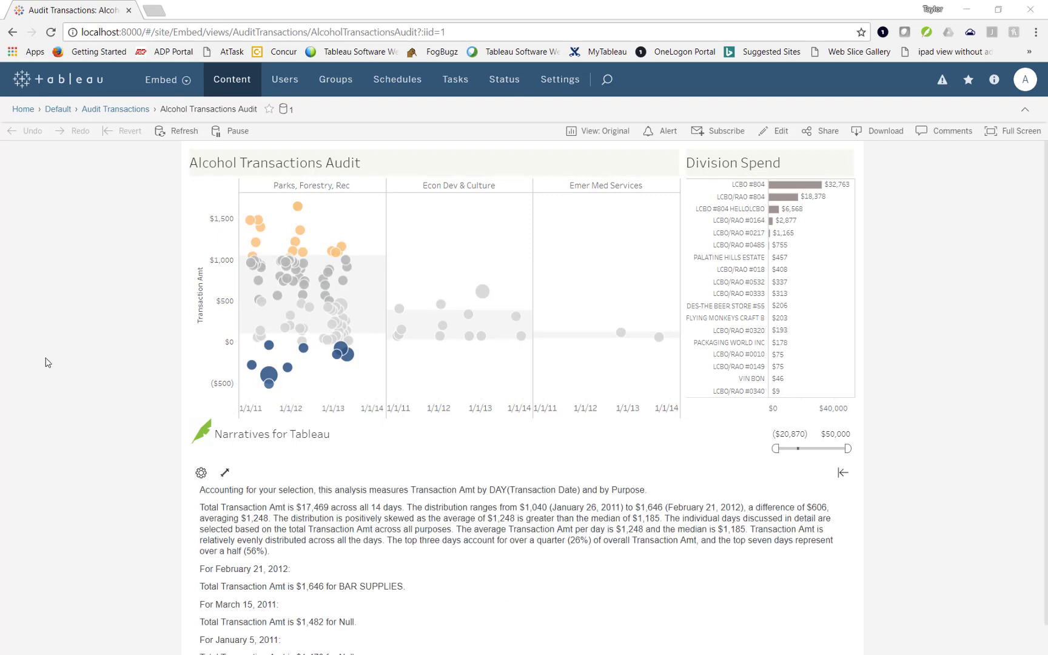
# - Select single marks and marquee low-value Parks, Forestry, Rec marks, checking the narrative, then clear the selection
pyautogui.scroll(-1, 61, 367)
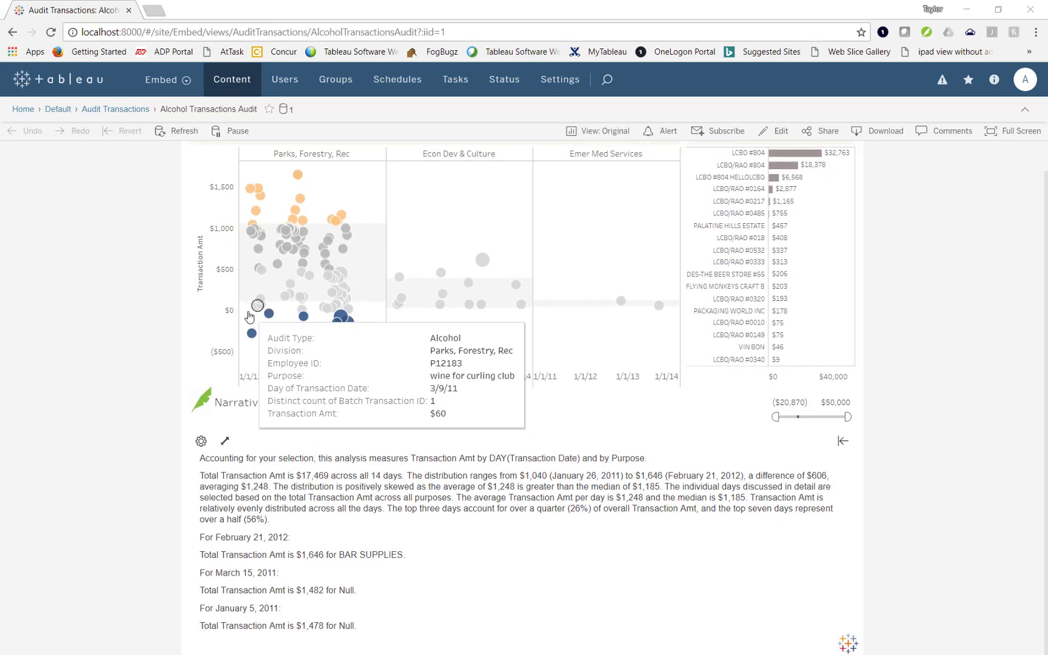
pyautogui.click(252, 333)
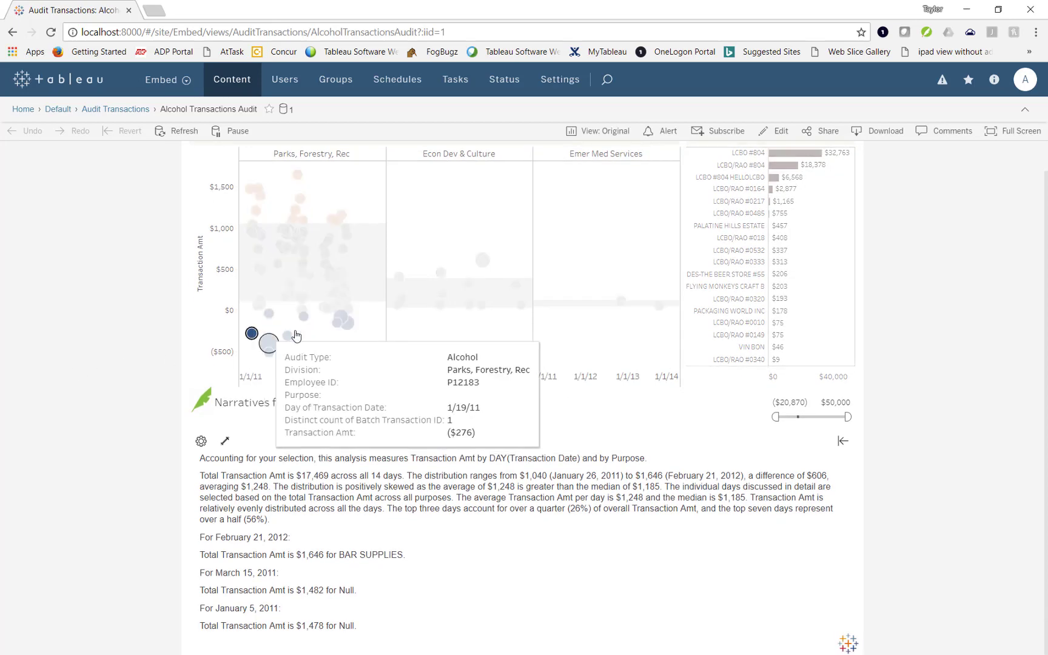
pyautogui.click(347, 325)
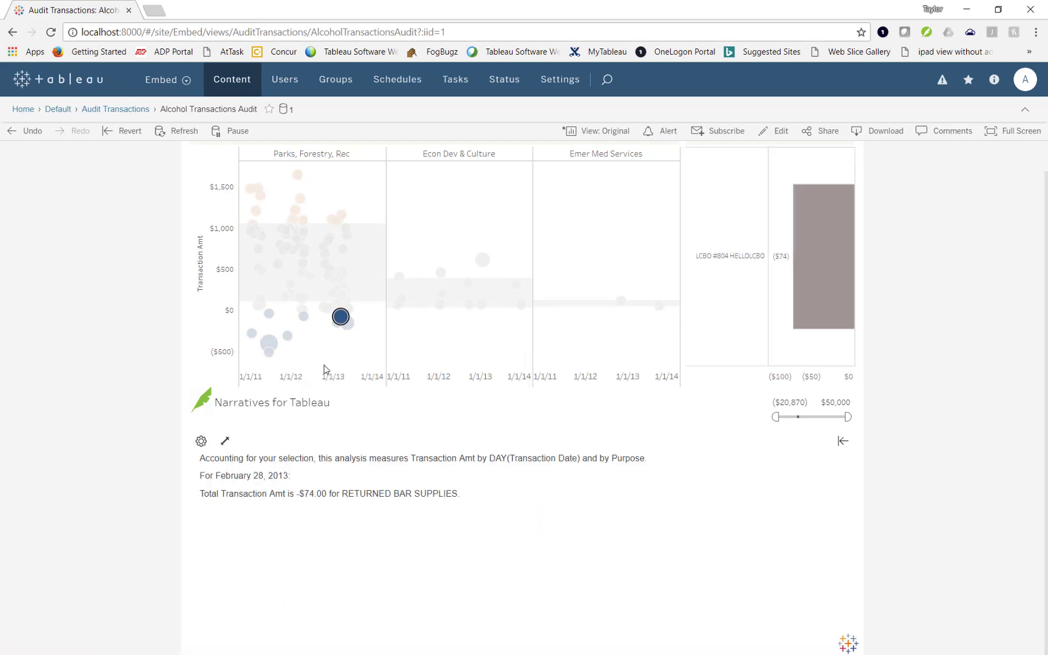
pyautogui.click(324, 369)
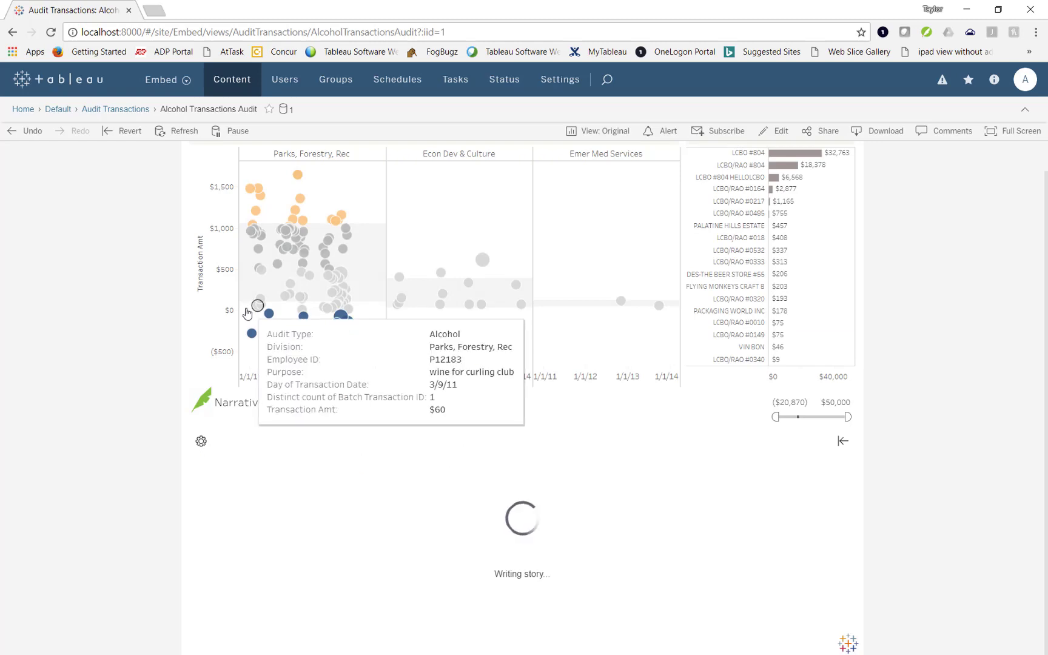
pyautogui.moveTo(245, 307); pyautogui.dragTo(365, 367)
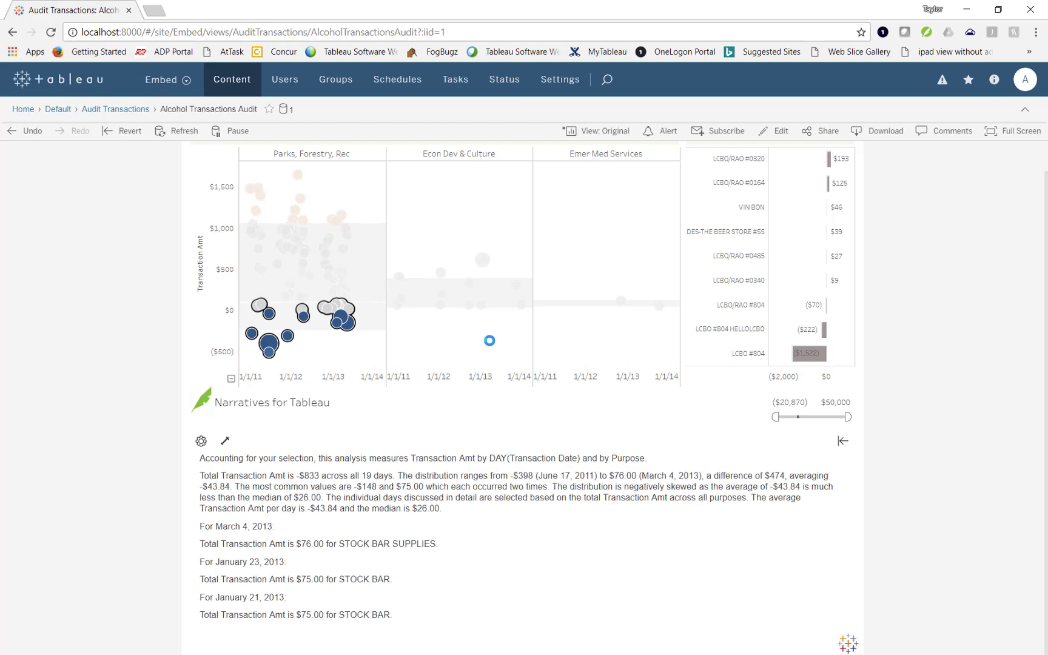
pyautogui.click(489, 347)
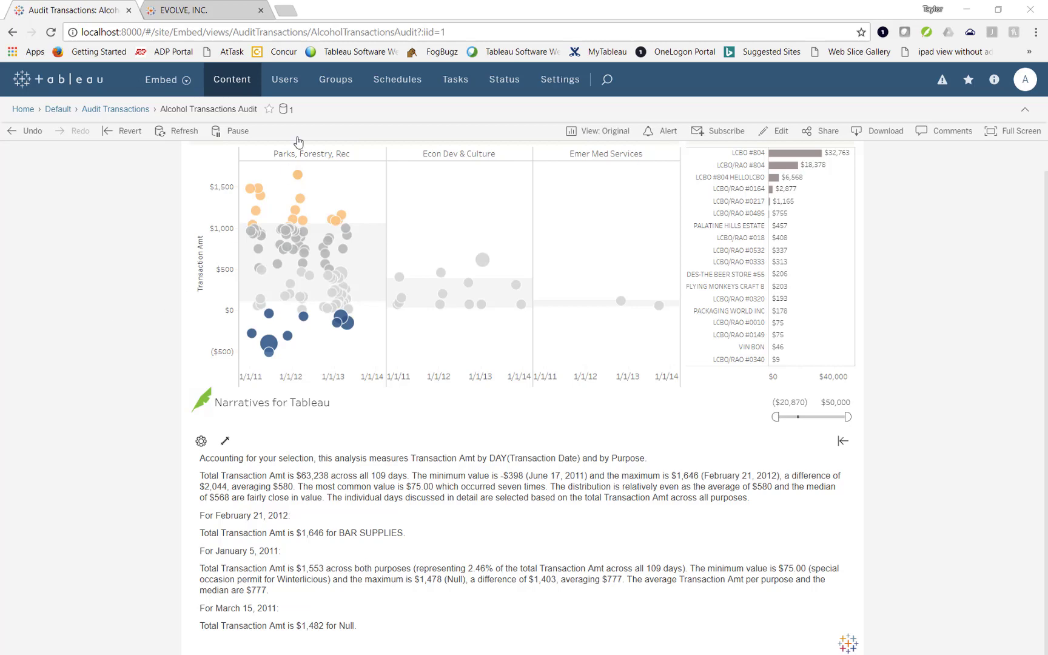
# - In the EVOLVE, INC. portal, go to Self-Service Analytics and open the Audit Transactions workbook
pyautogui.click(194, 10)
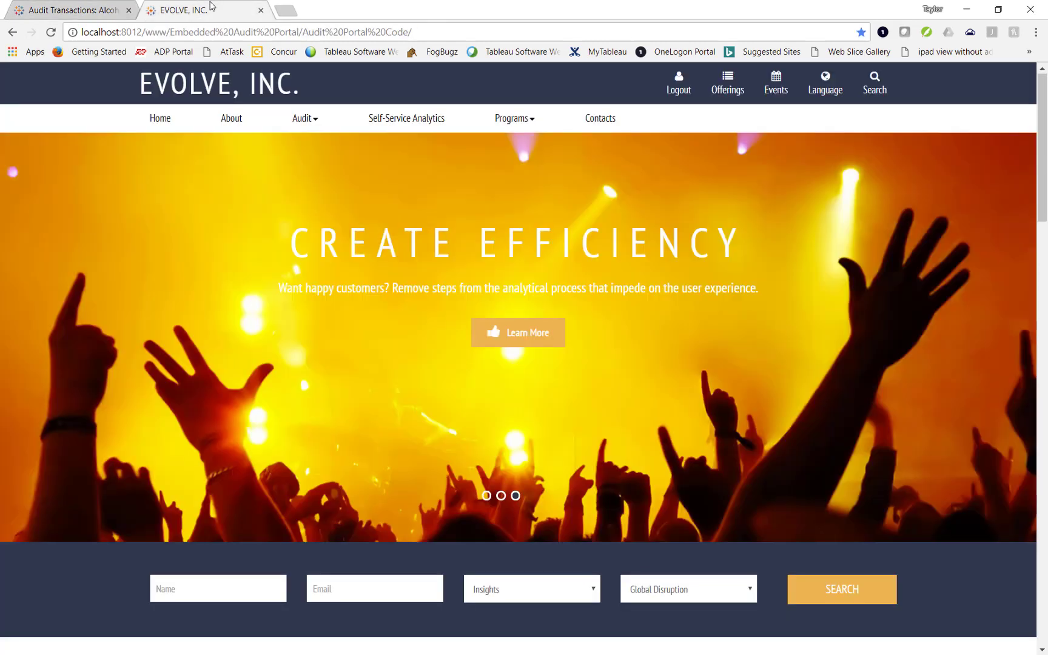
pyautogui.click(416, 121)
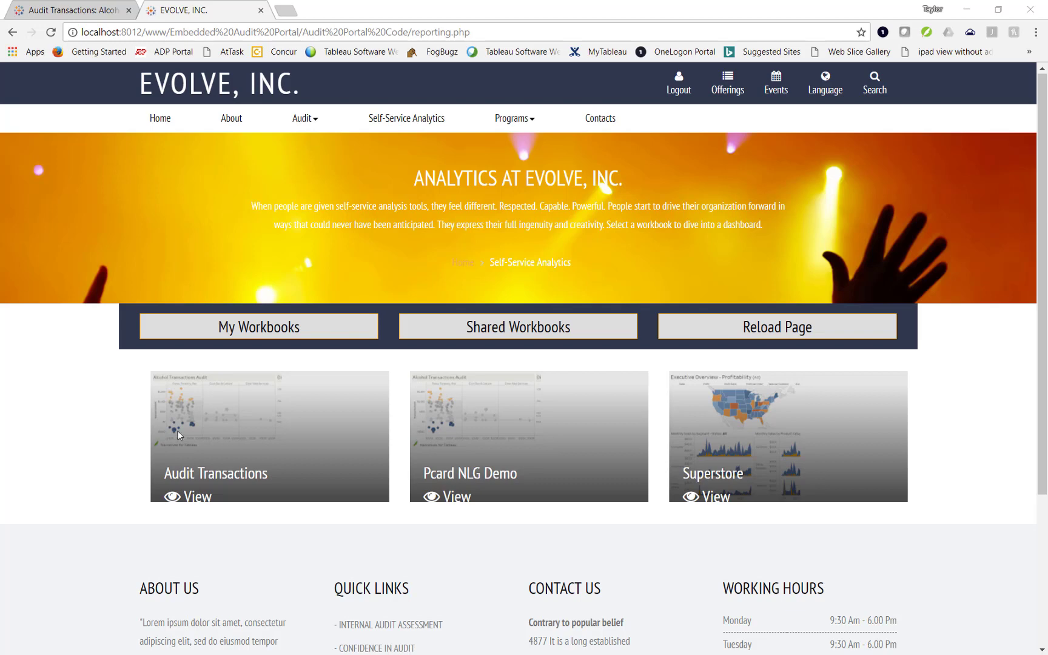
pyautogui.click(231, 396)
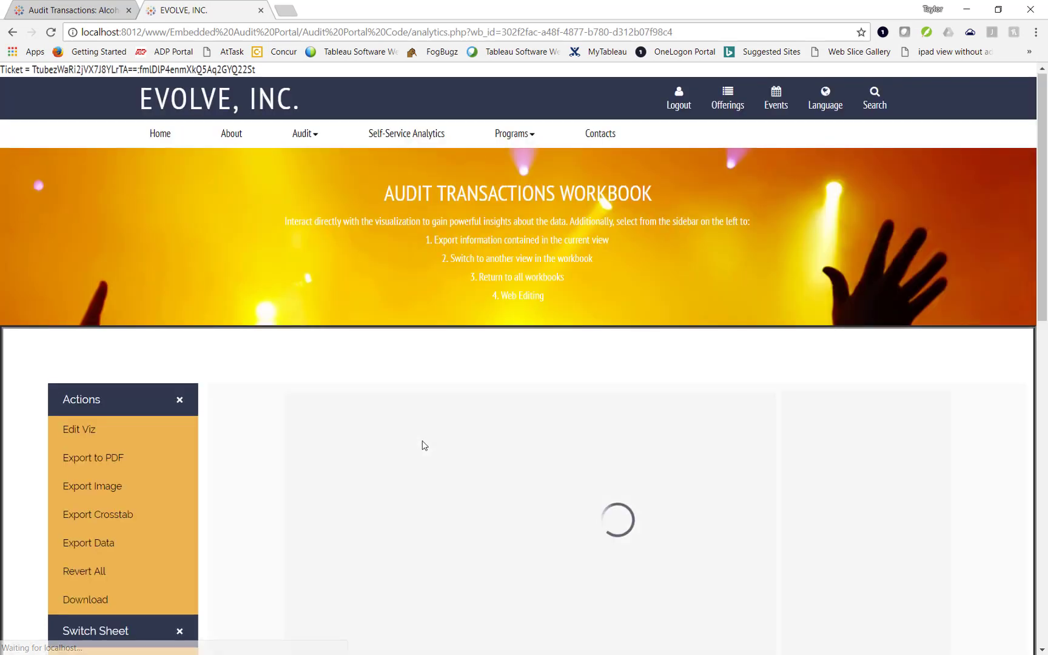
# - Select the two orange marks near $1,500, then a single Parks mark, in the embedded dashboard
pyautogui.scroll(-2, 249, 449)
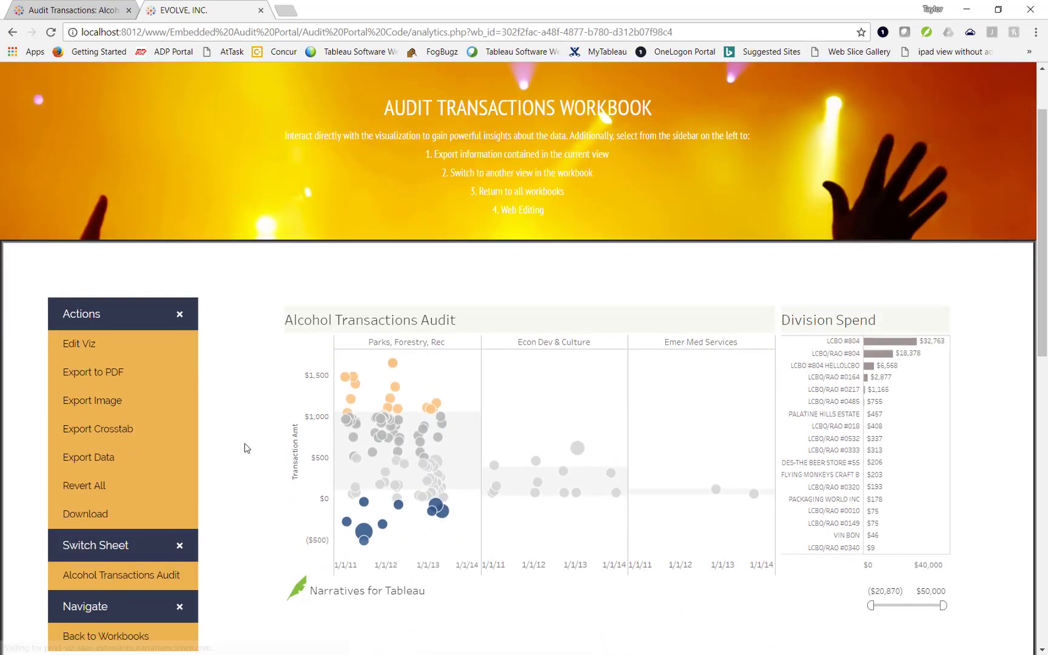
pyautogui.scroll(-2, 245, 448)
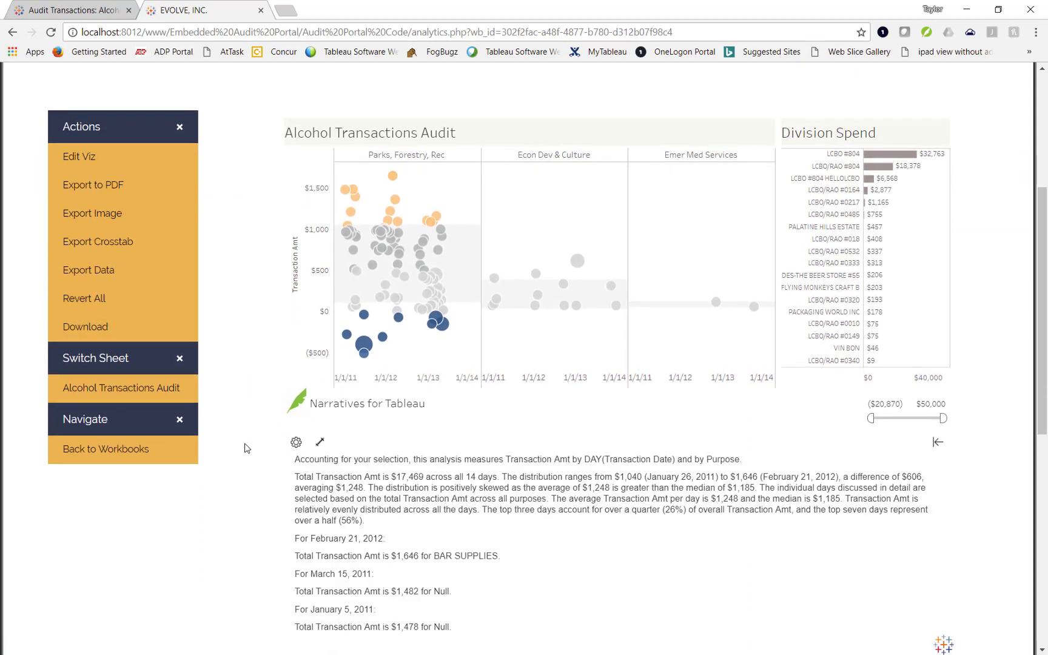
pyautogui.moveTo(341, 171); pyautogui.dragTo(351, 207)
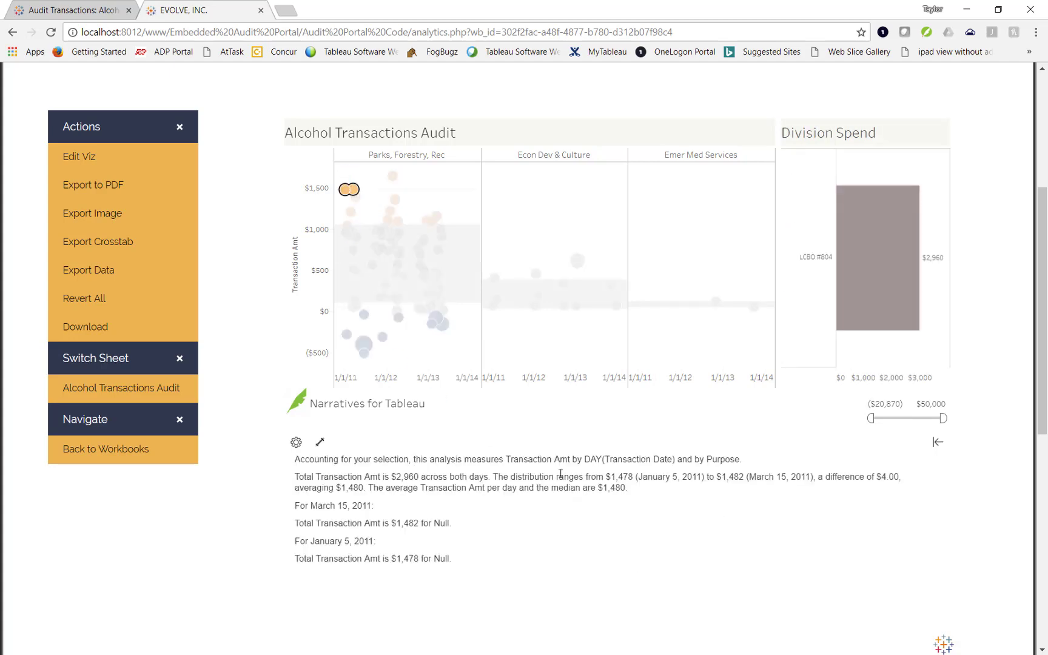
pyautogui.scroll(1, 259, 451)
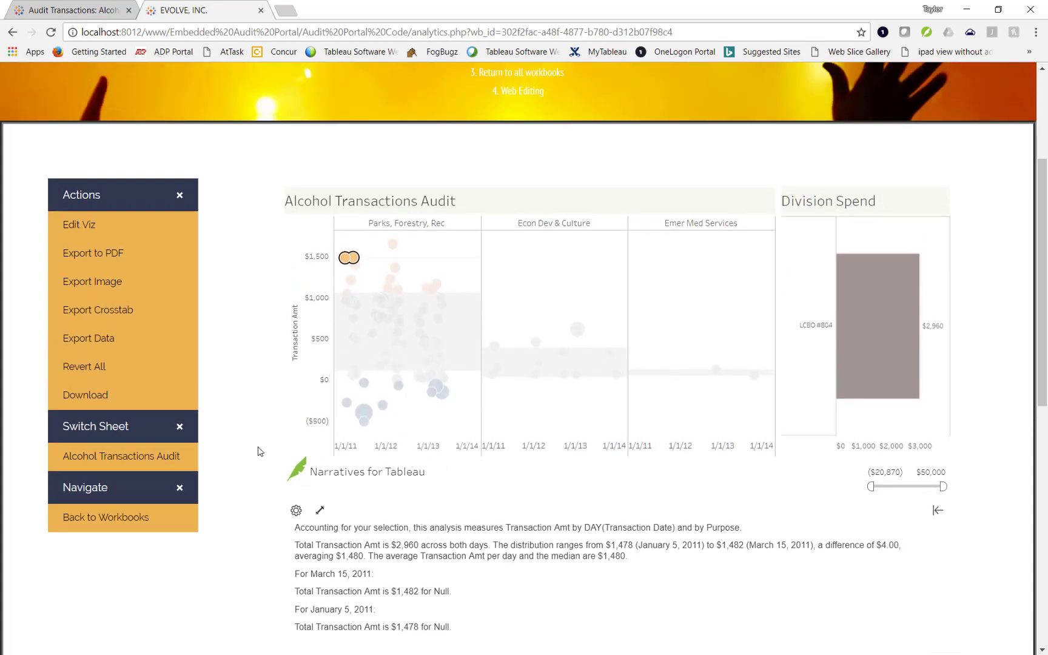
pyautogui.click(393, 244)
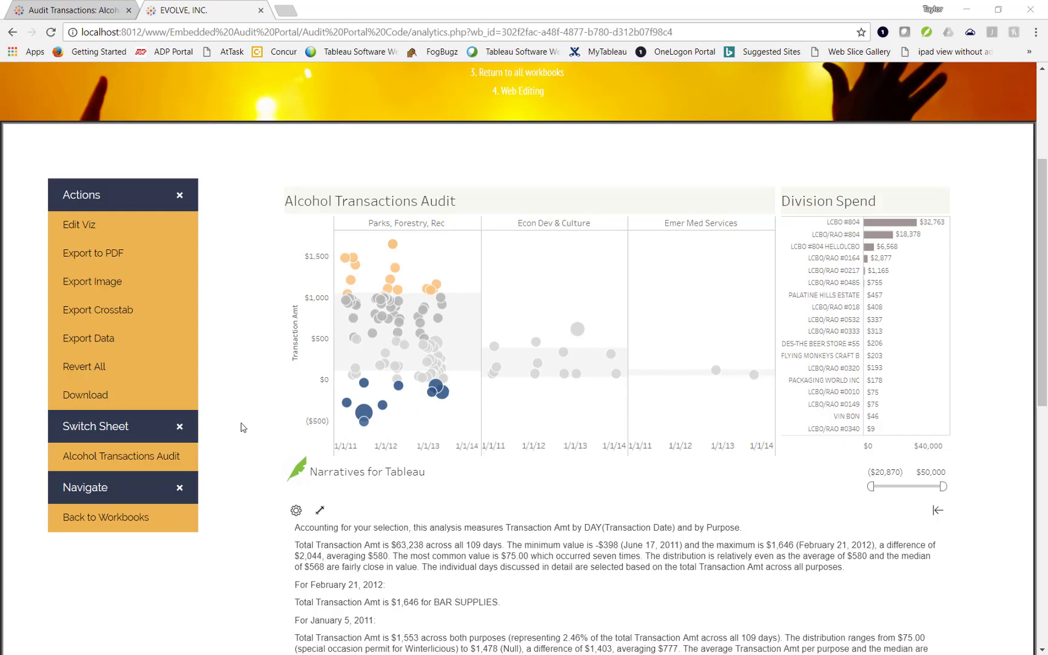
# - Scroll through the embedded dashboard and check tooltips on the lower chart's points
pyautogui.scroll(-1, 241, 428)
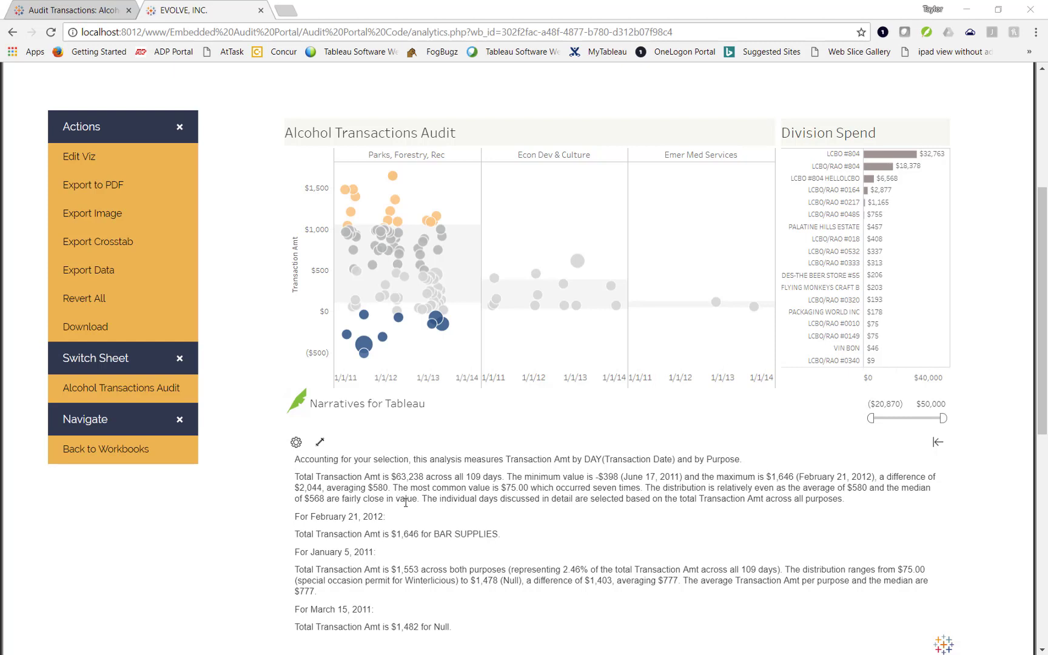
pyautogui.press('ctrl')
pyautogui.press('ctrl')
pyautogui.scroll(5, 406, 503)
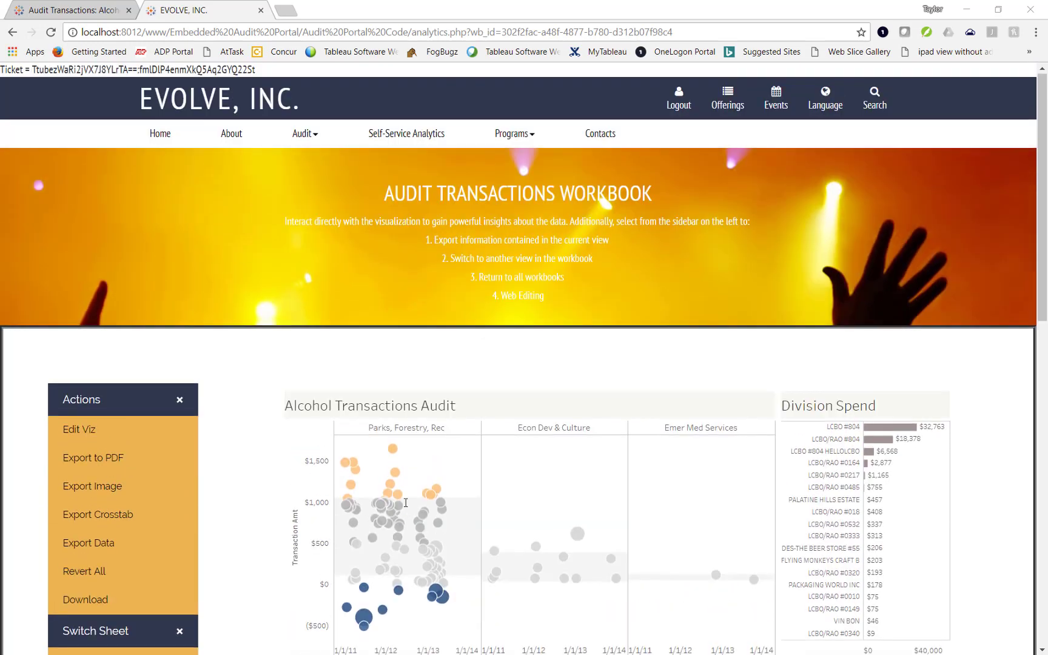
pyautogui.scroll(-1, 405, 502)
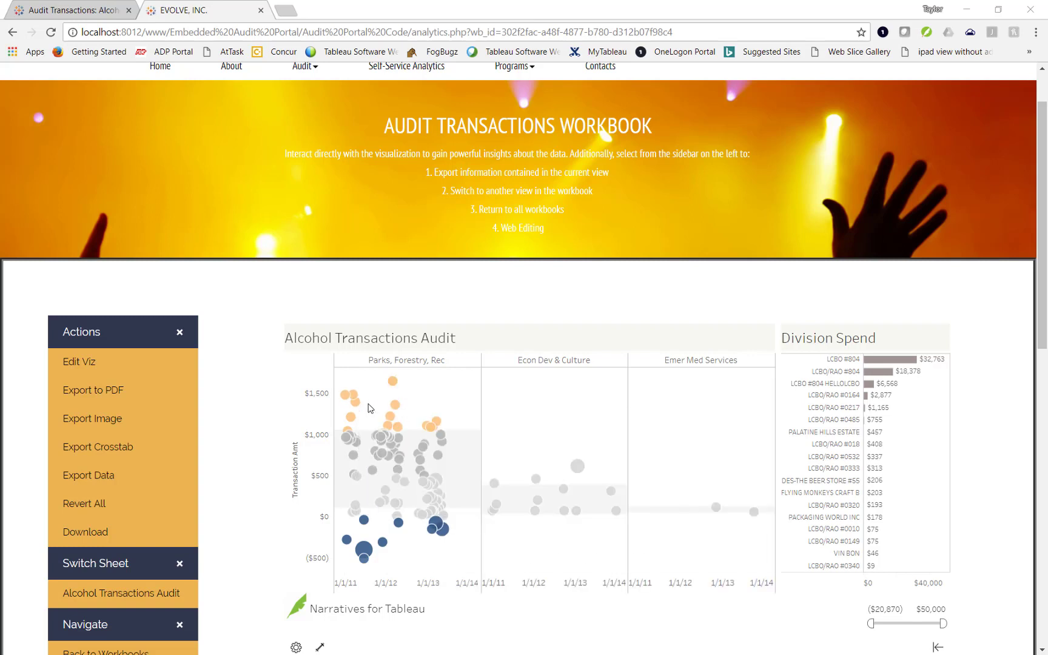
pyautogui.moveTo(389, 431)
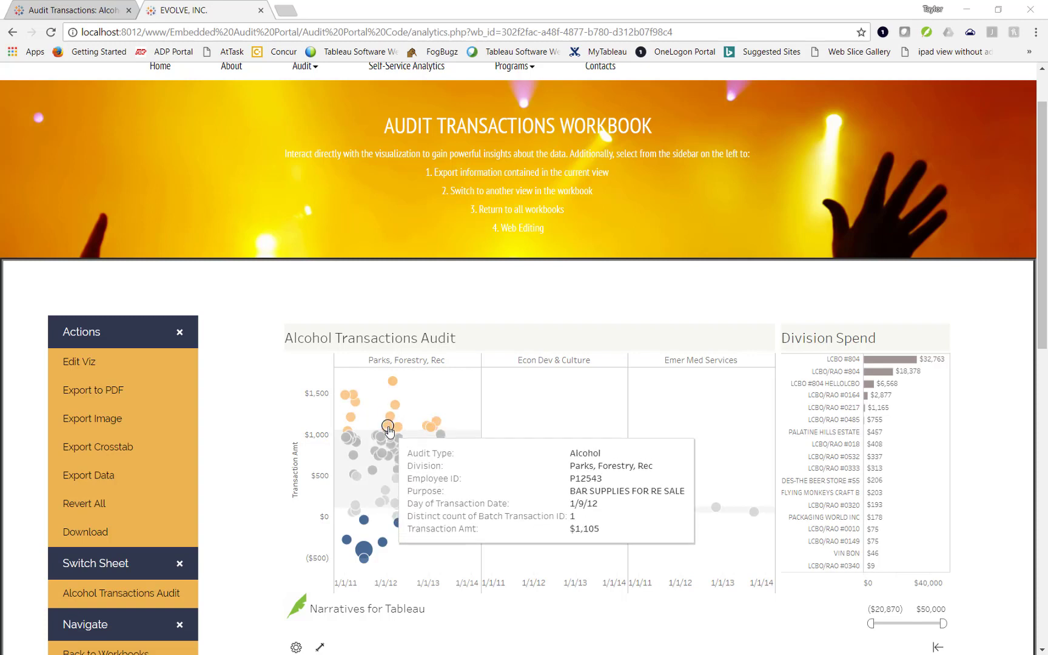
pyautogui.moveTo(429, 429)
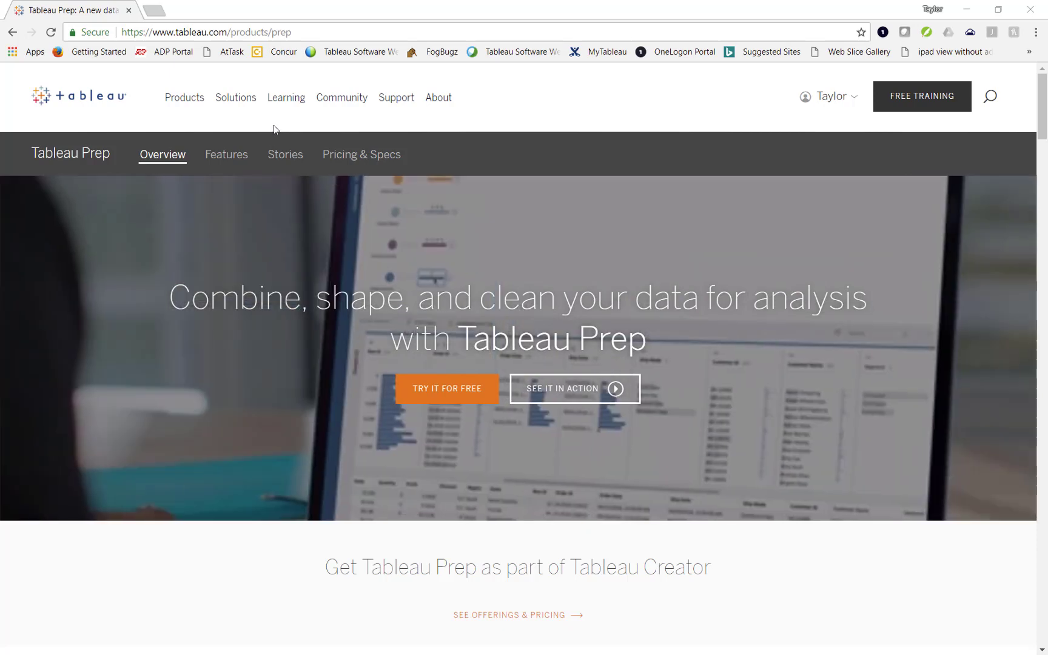
pyautogui.scroll(-3, 328, 573)
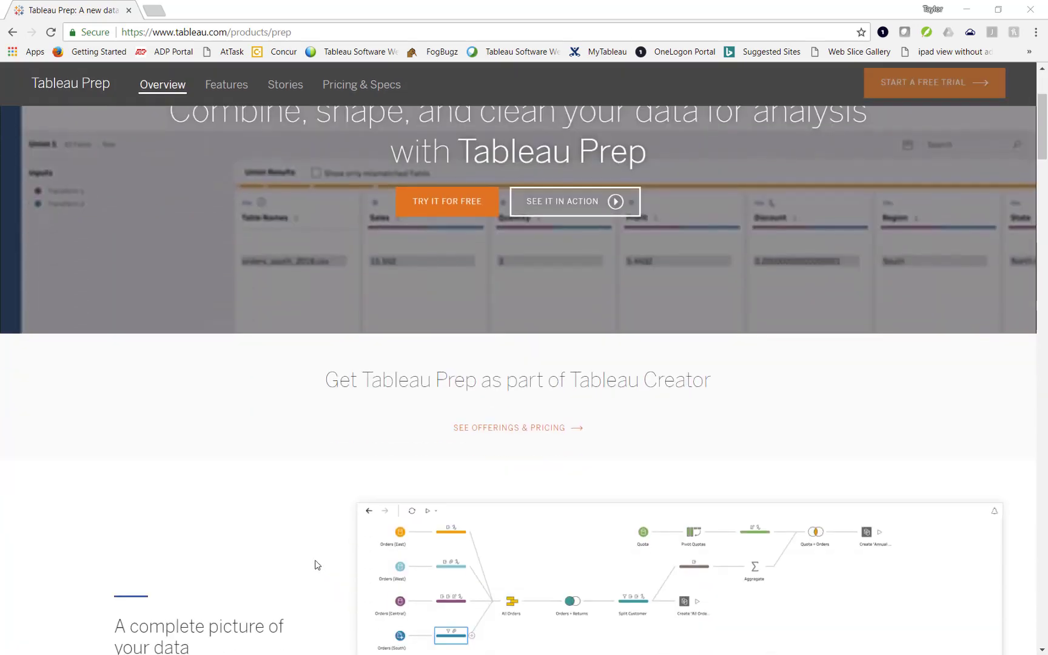
pyautogui.scroll(-3, 326, 571)
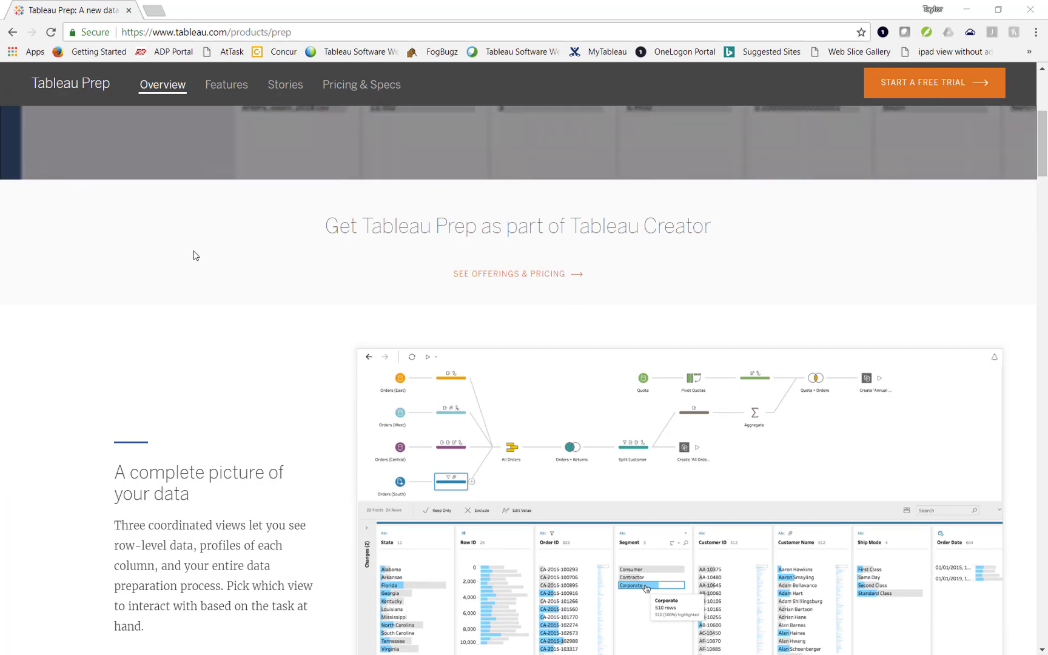
pyautogui.scroll(3, 194, 255)
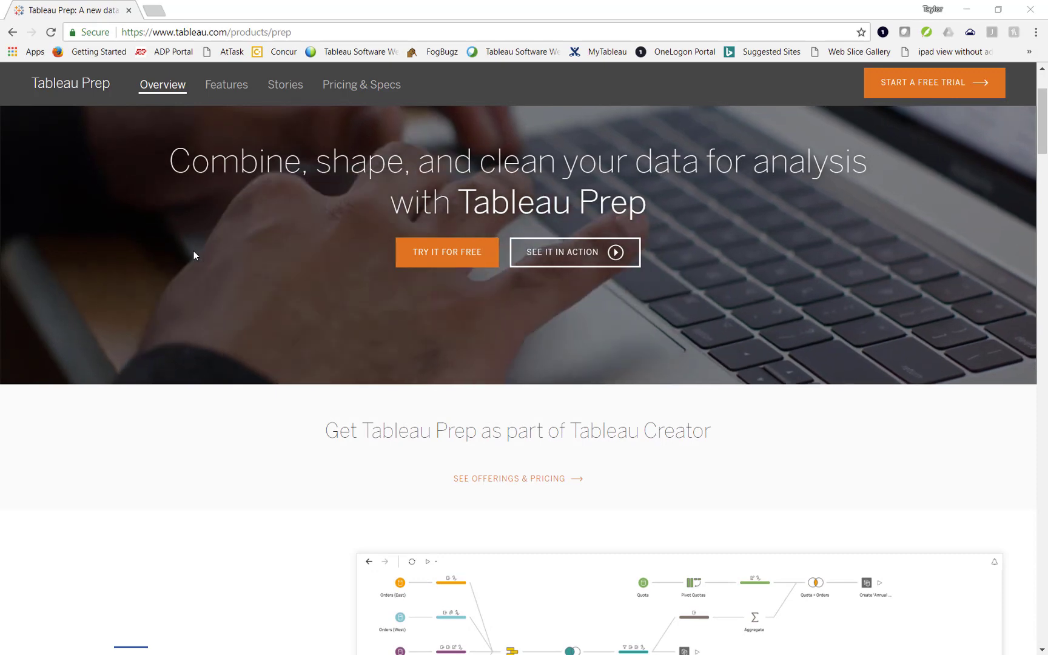
pyautogui.scroll(1, 193, 256)
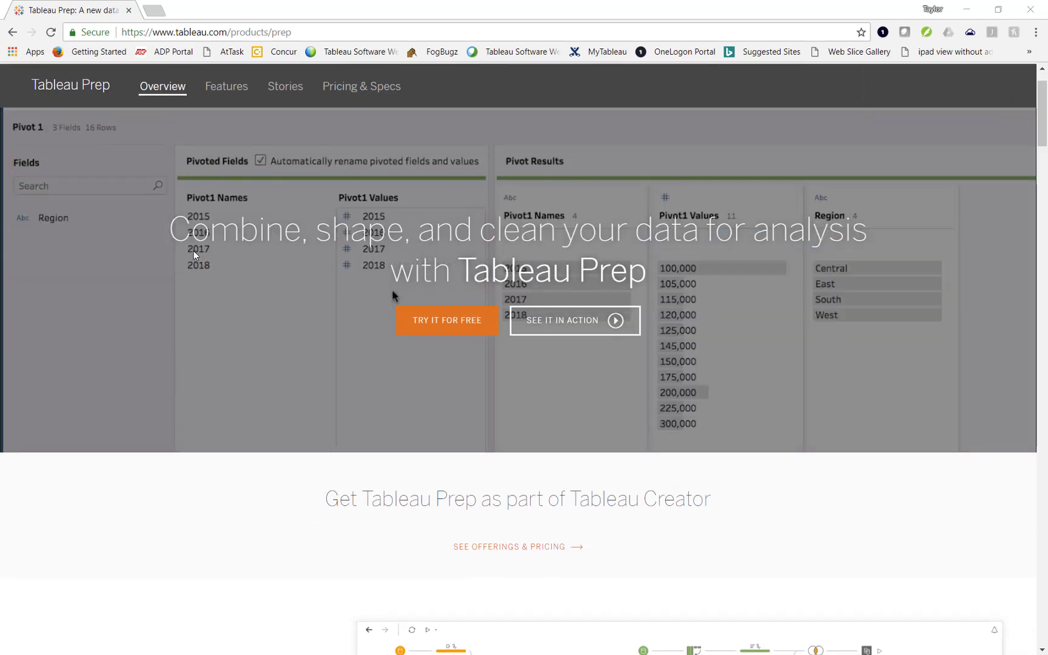